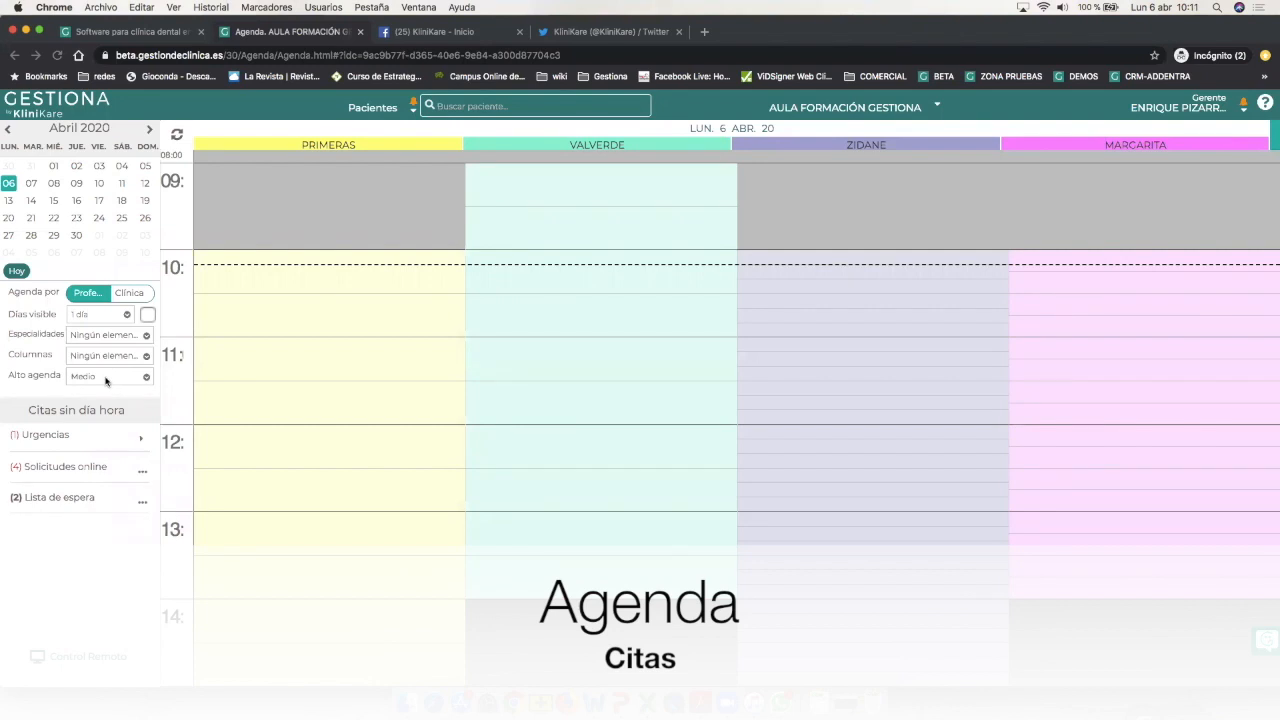
Try a six-day agenda view, return to a single day, and leave specialities unfiltered.
click(100, 317)
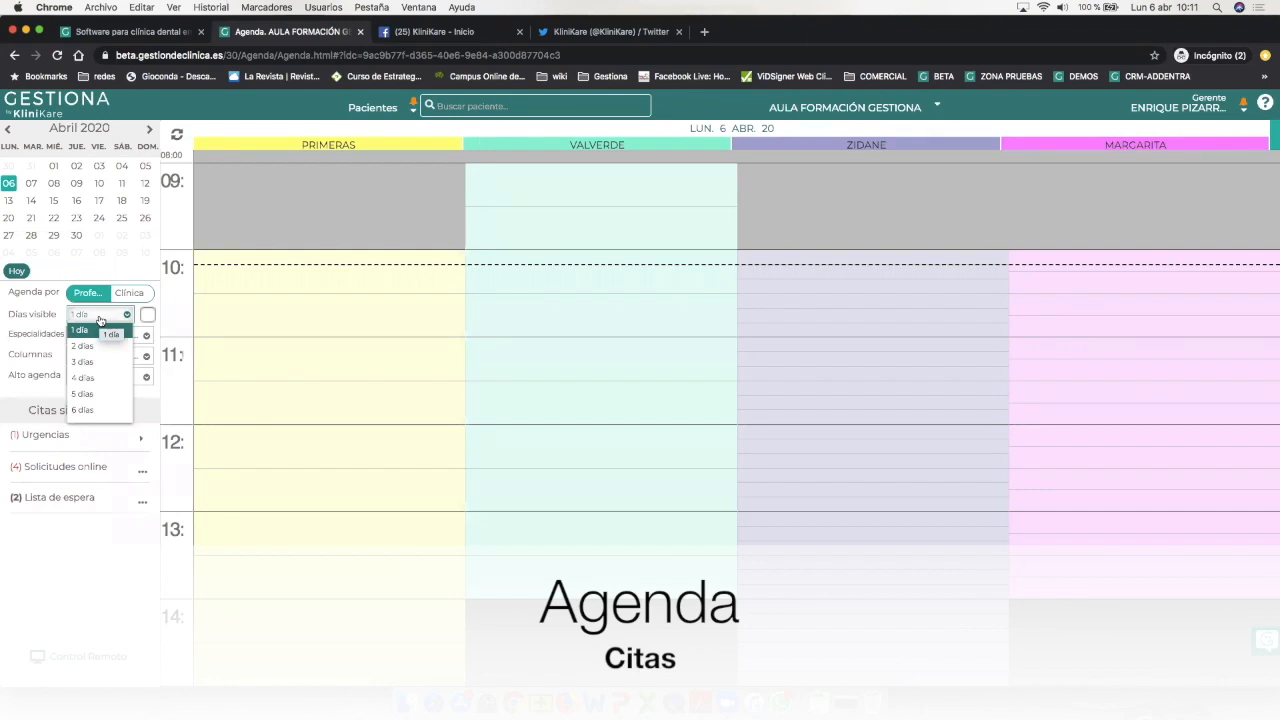
click(100, 409)
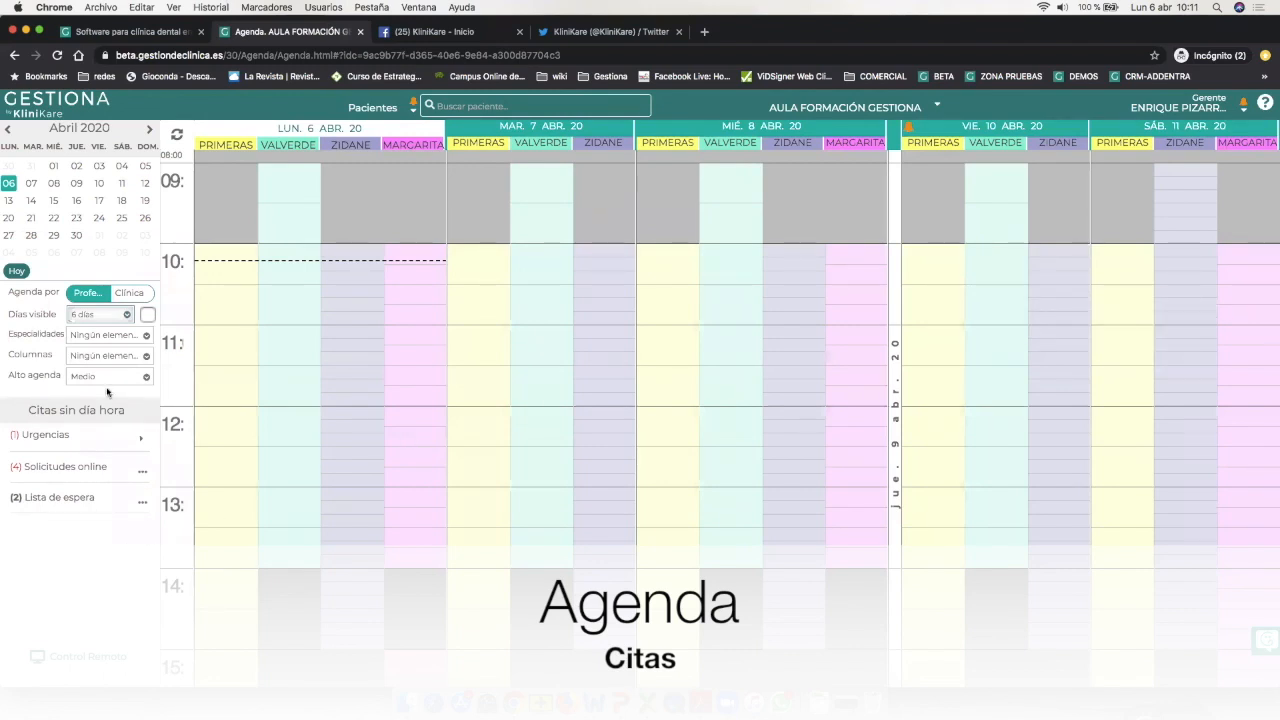
click(98, 315)
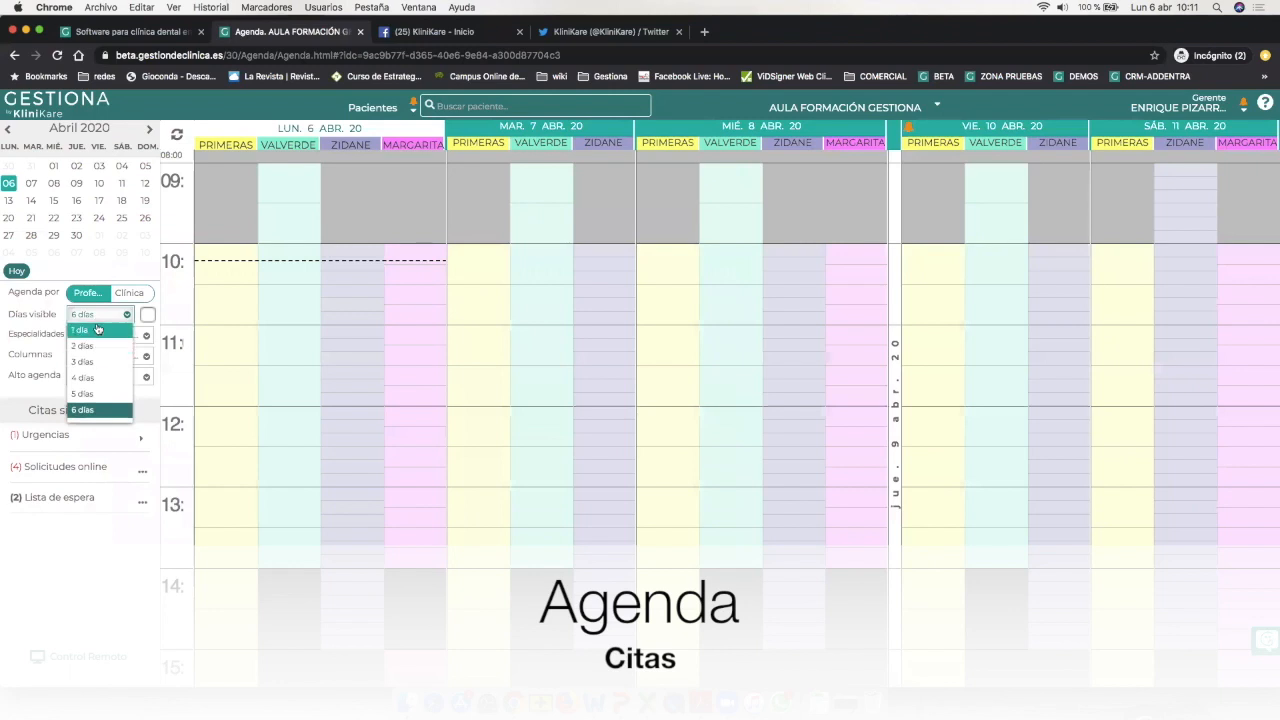
click(97, 329)
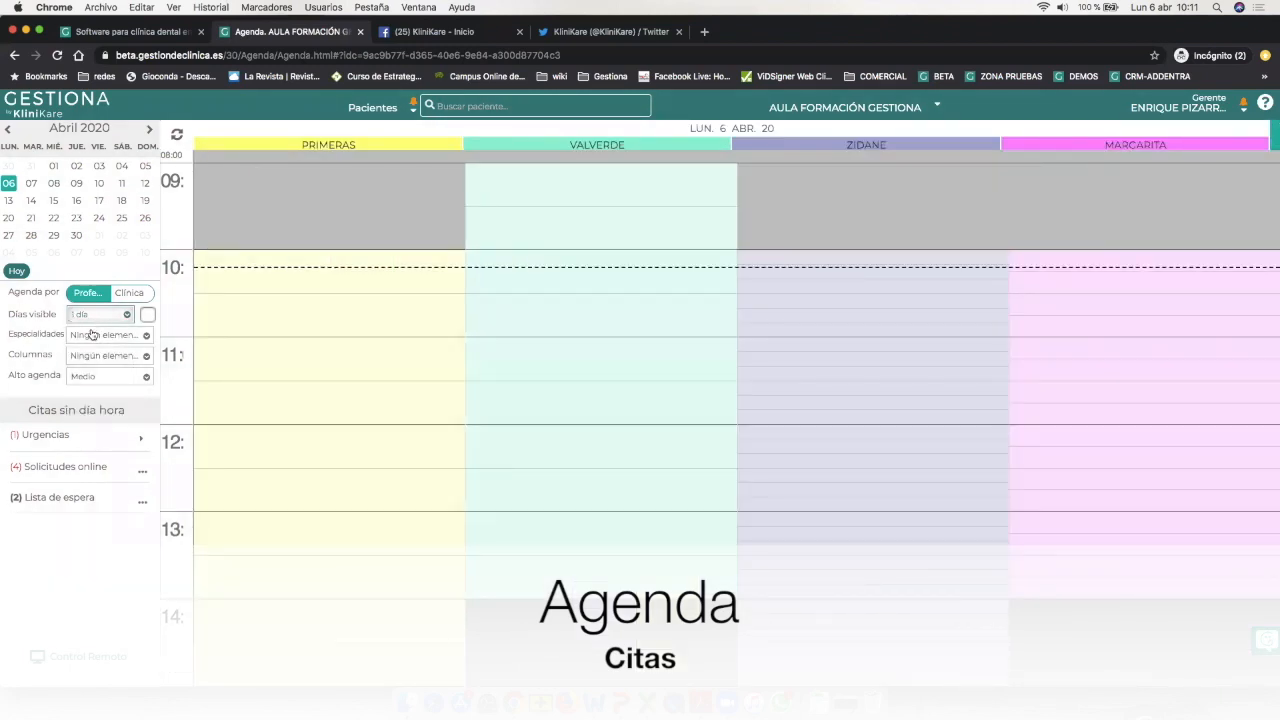
click(92, 339)
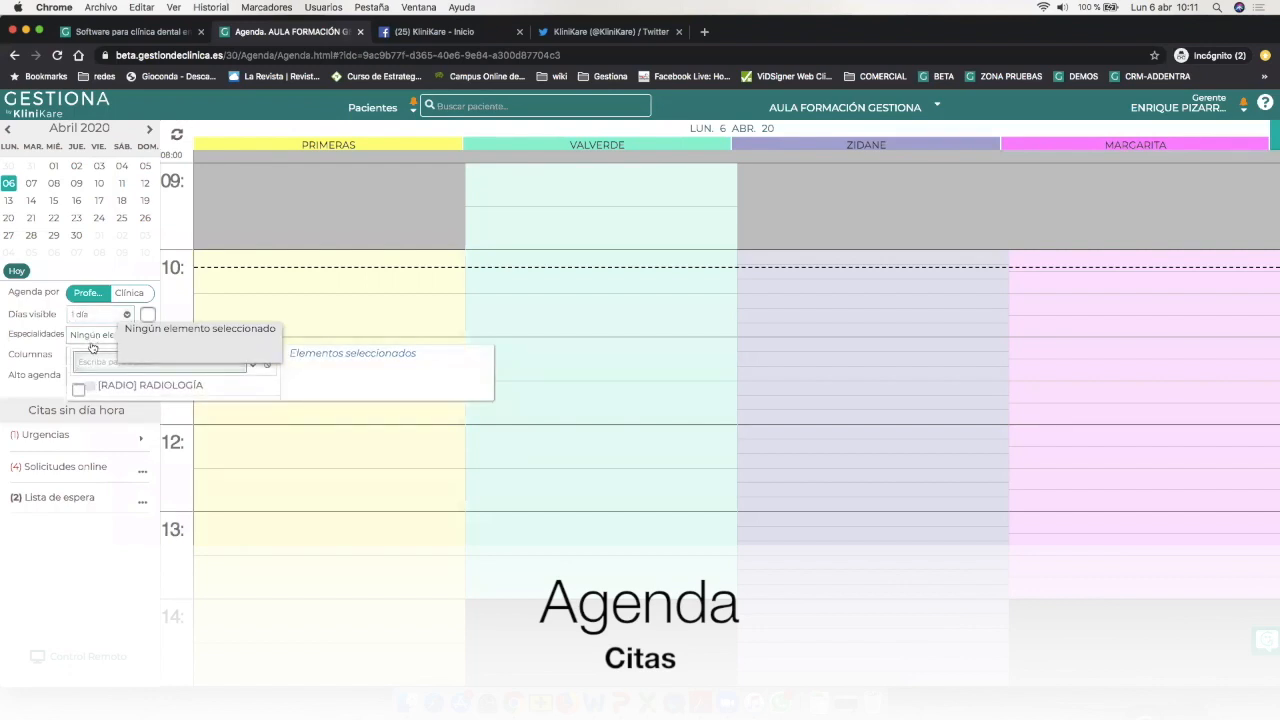
click(87, 341)
Filter the agenda to the fourth professional's column, then restore all columns.
click(88, 355)
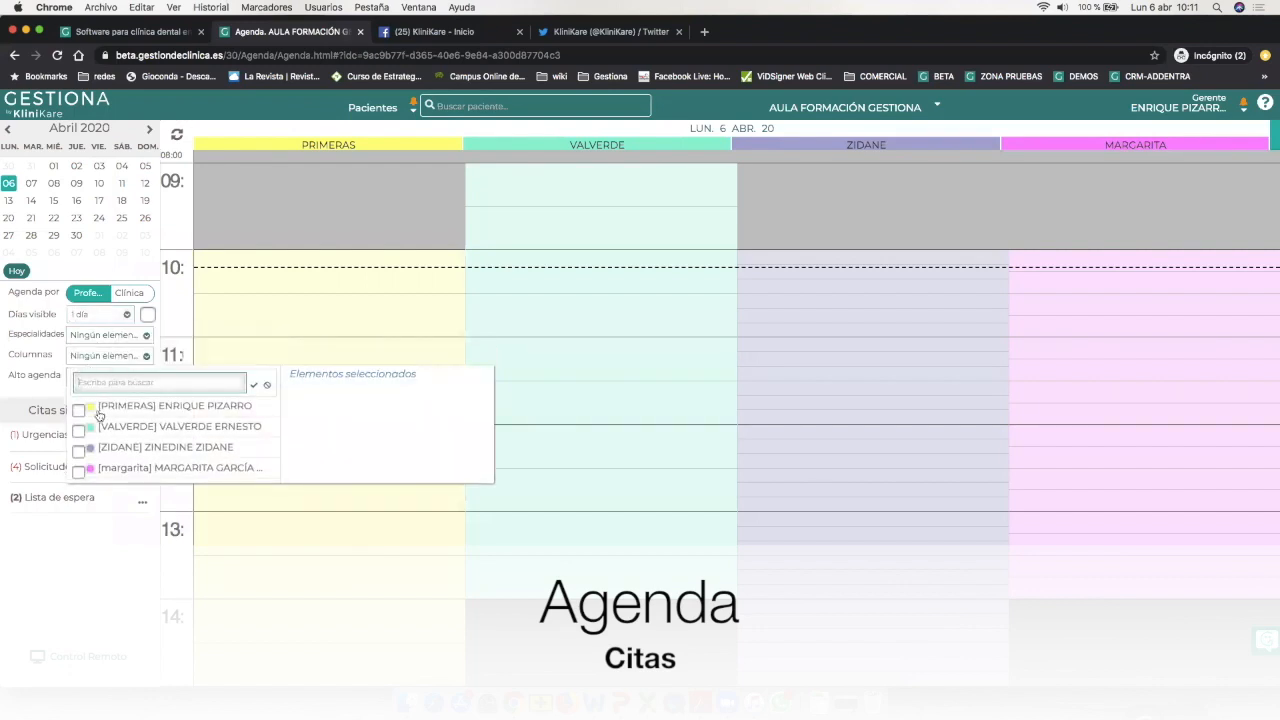
click(78, 474)
click(82, 573)
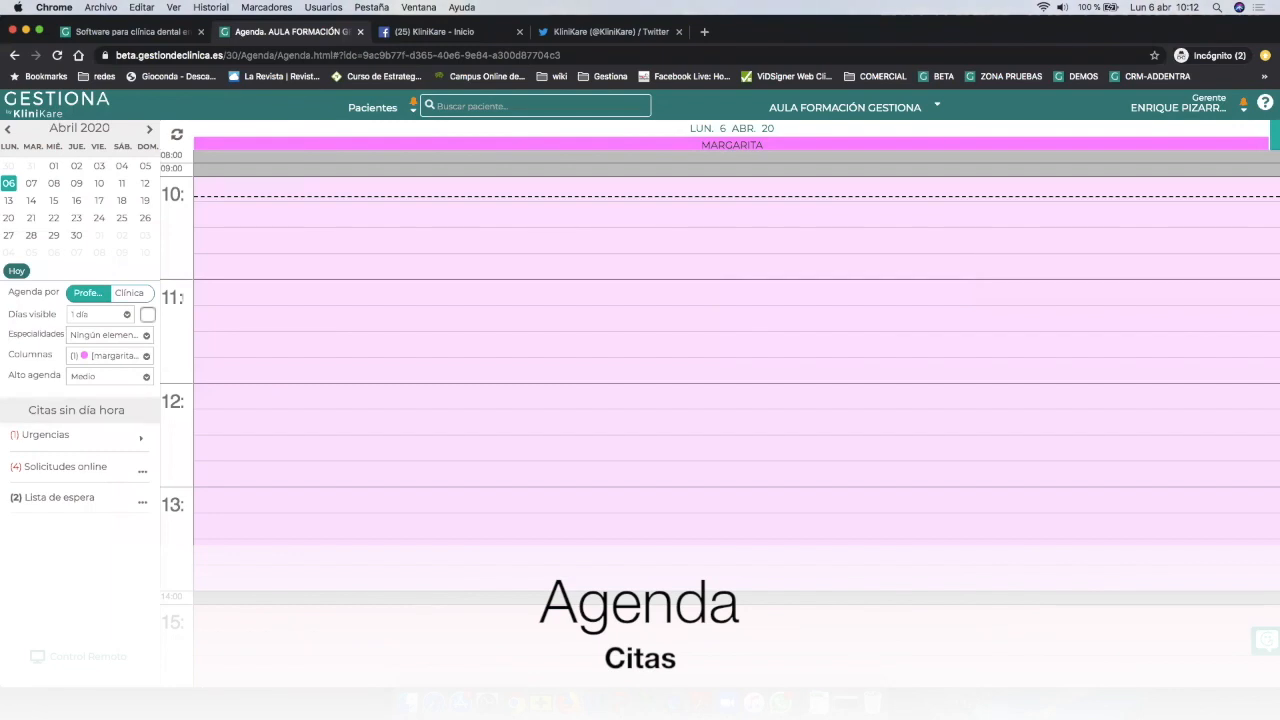
click(92, 356)
click(79, 468)
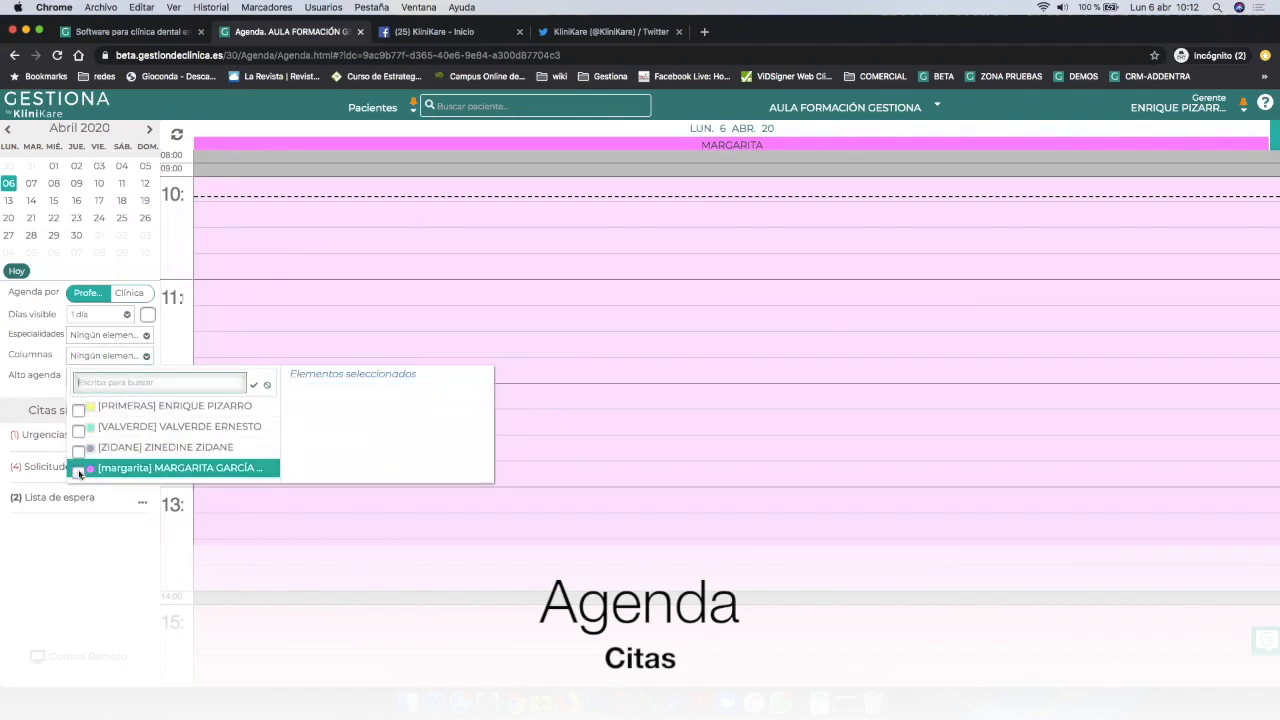
click(78, 557)
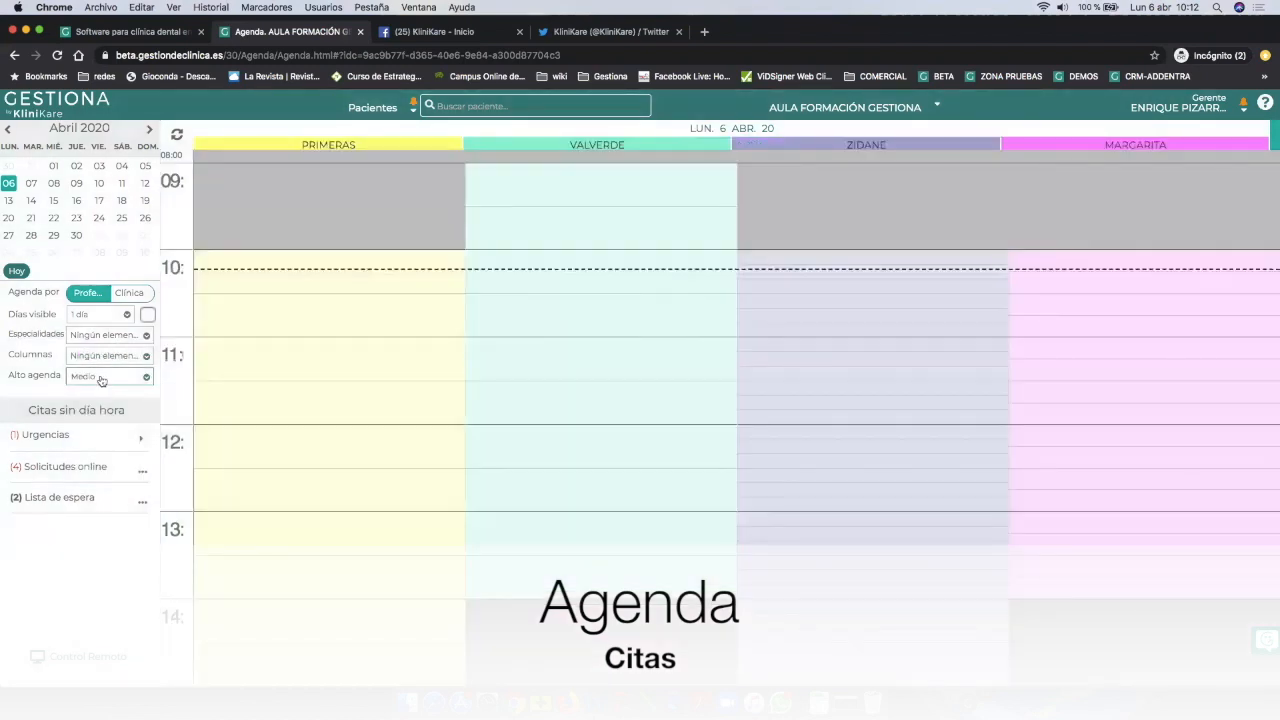
Show only the second to fourth professionals, then bring back all four columns.
click(102, 358)
click(78, 429)
click(79, 451)
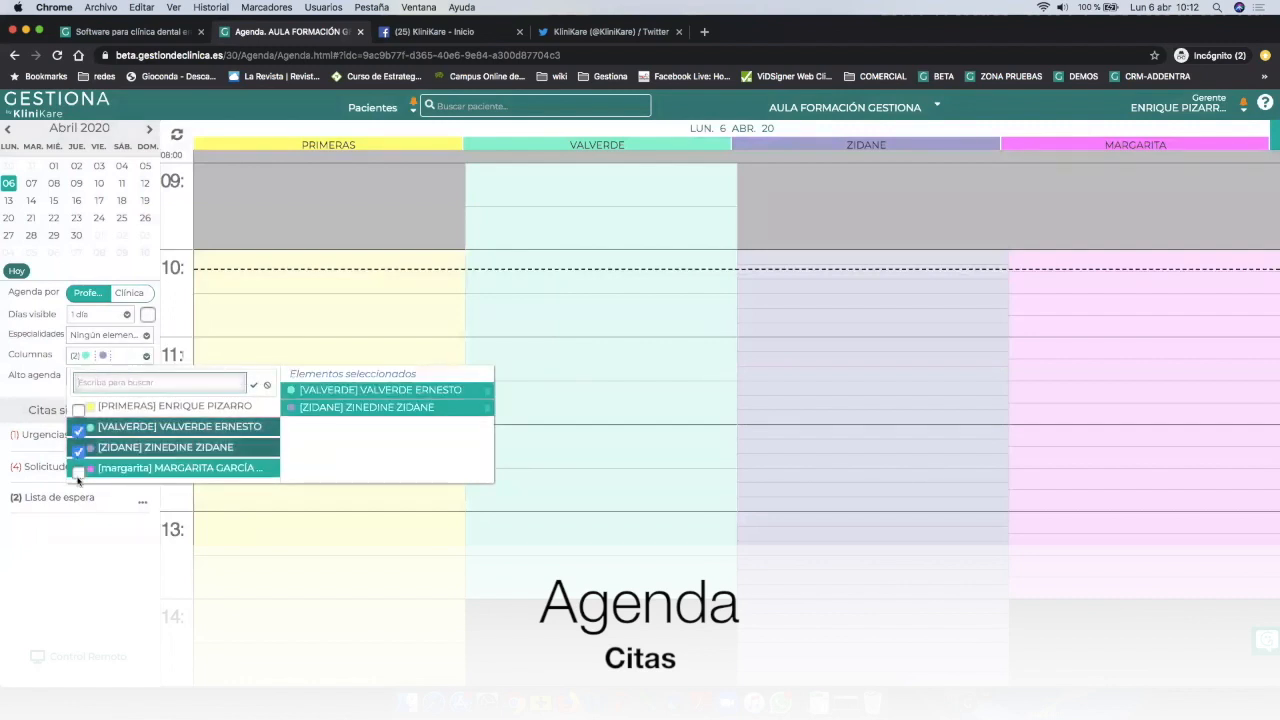
click(78, 470)
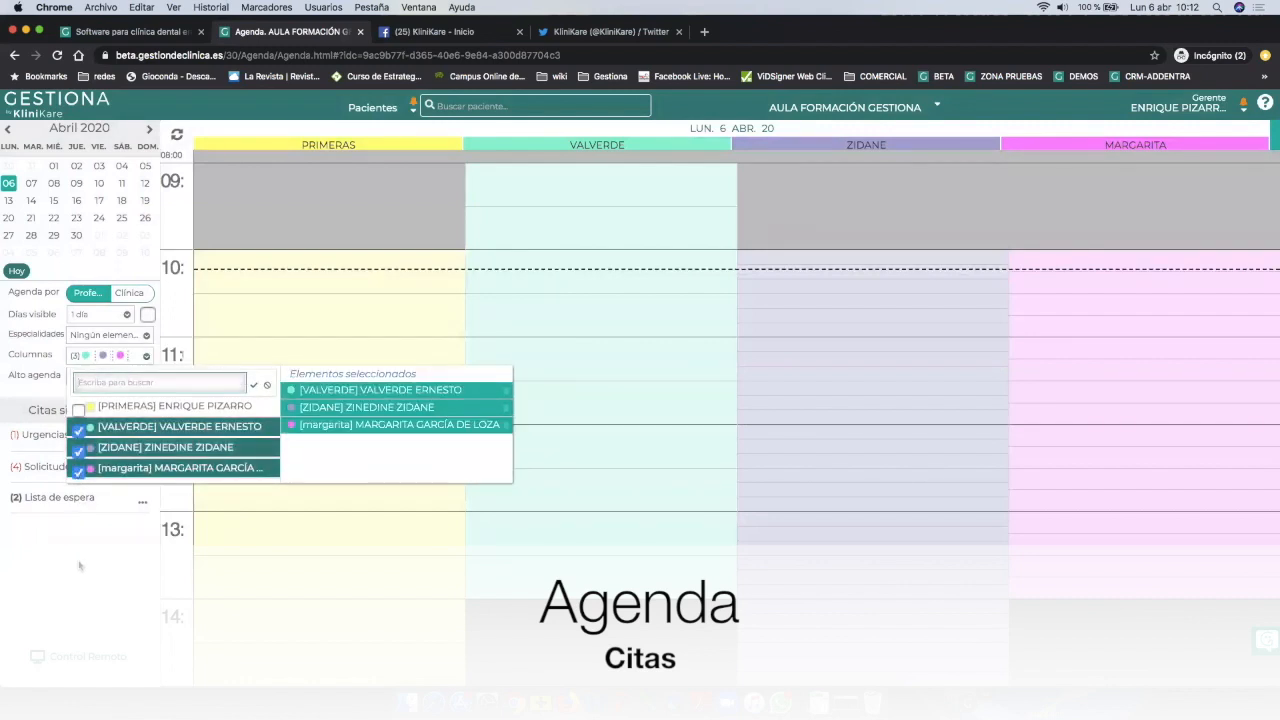
click(80, 565)
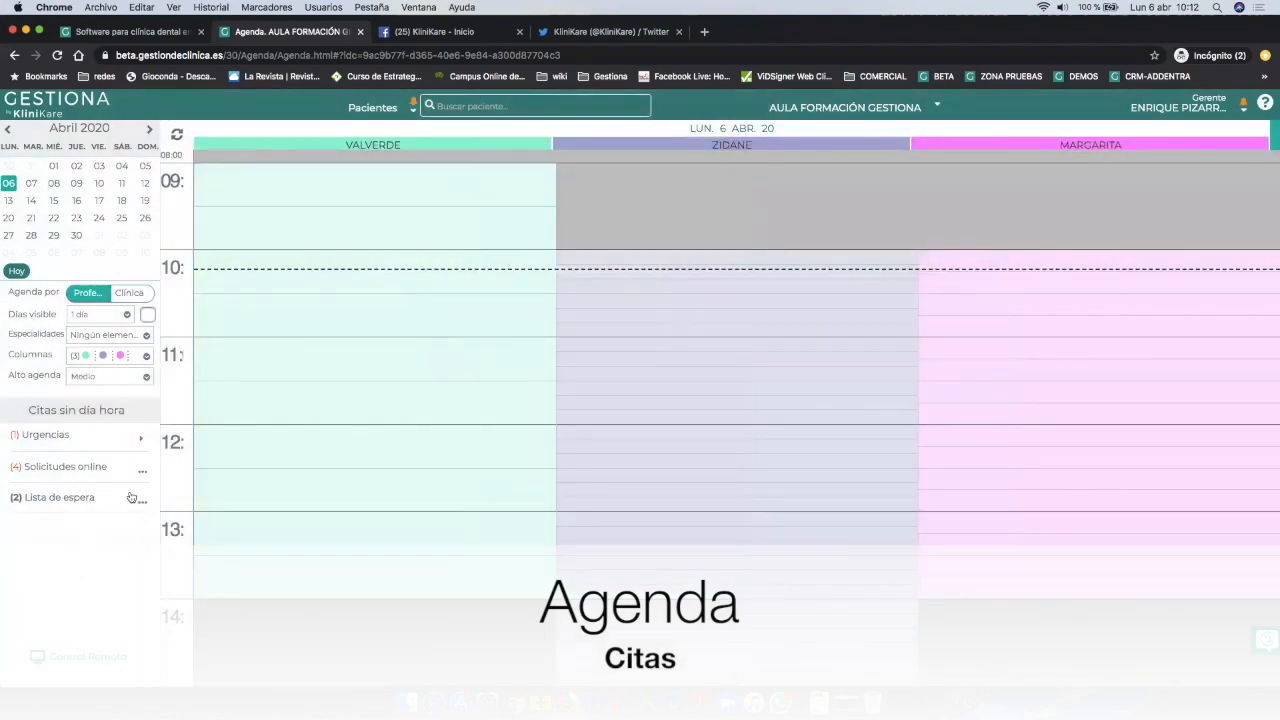
click(115, 355)
click(79, 431)
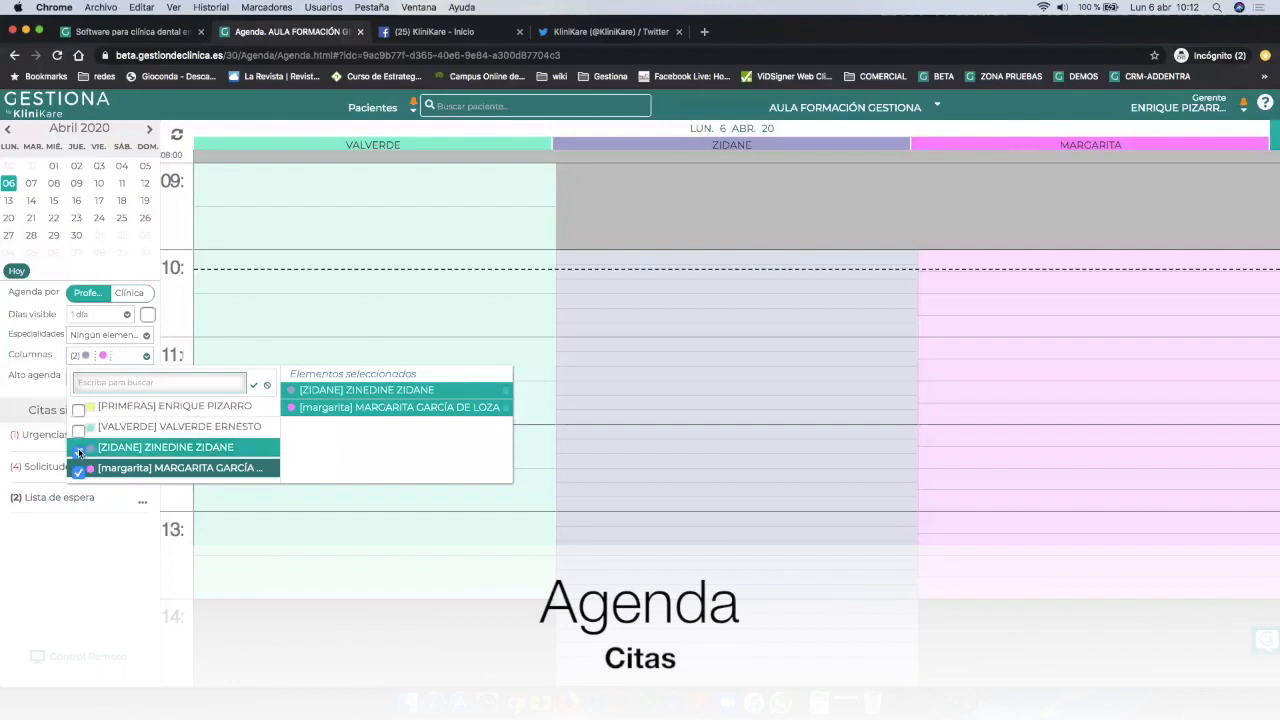
click(79, 451)
click(79, 471)
click(81, 556)
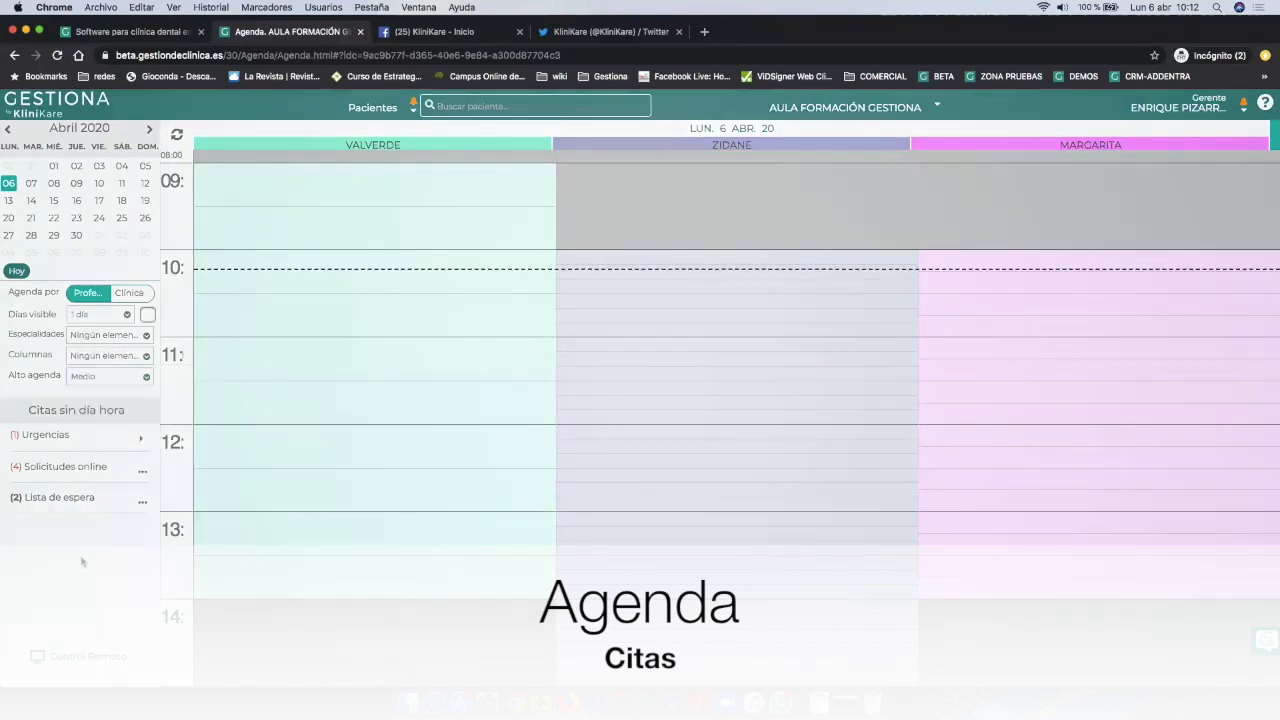
View six days with only the fourth professional's column, then restore all columns.
click(88, 316)
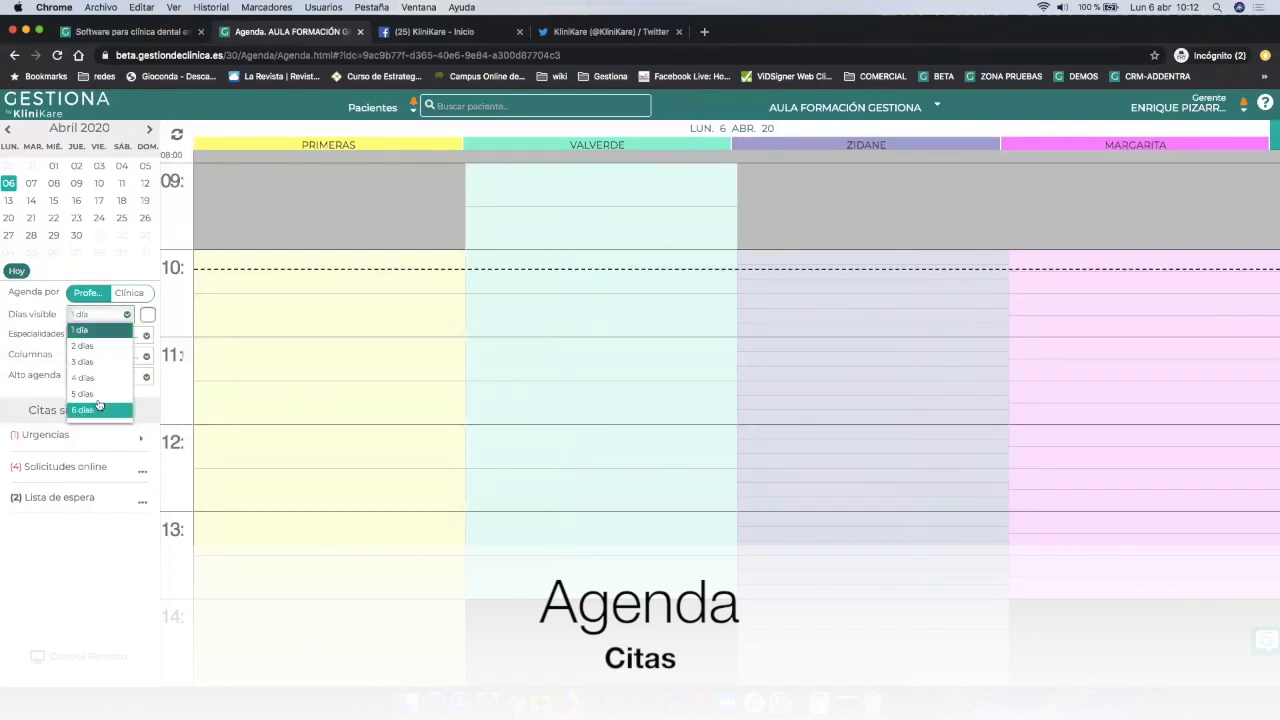
click(96, 409)
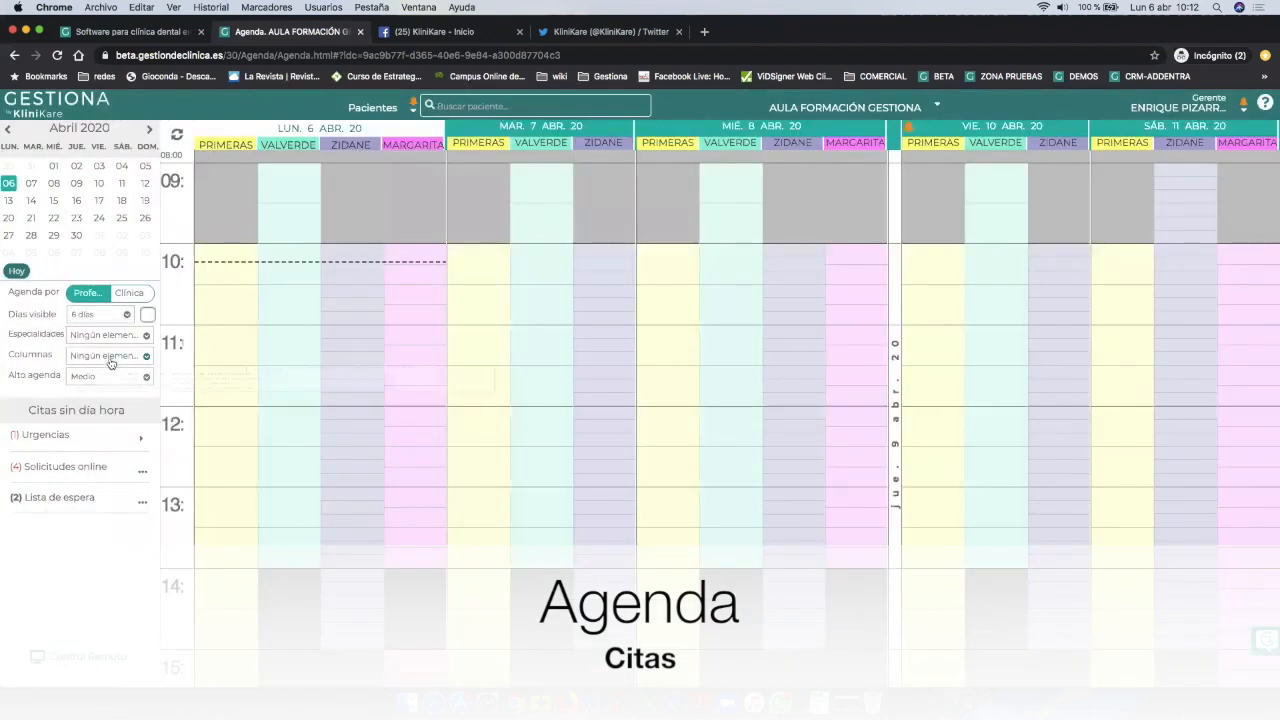
click(108, 357)
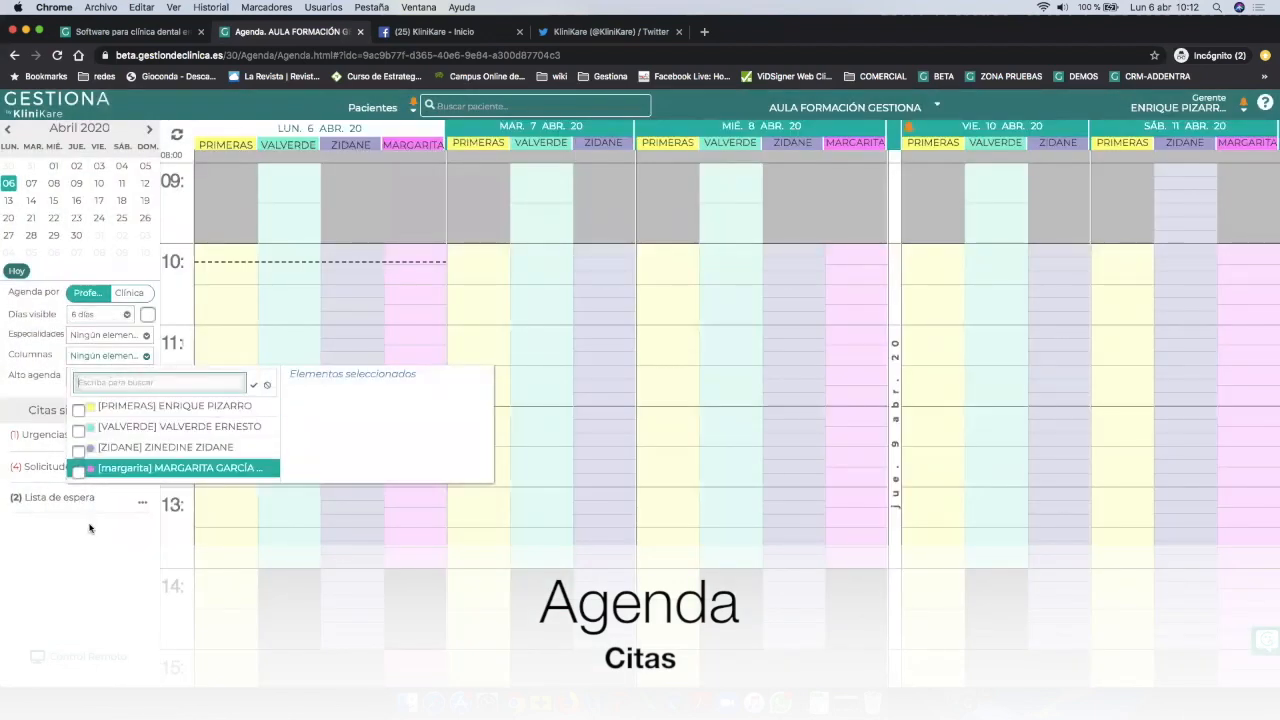
click(78, 471)
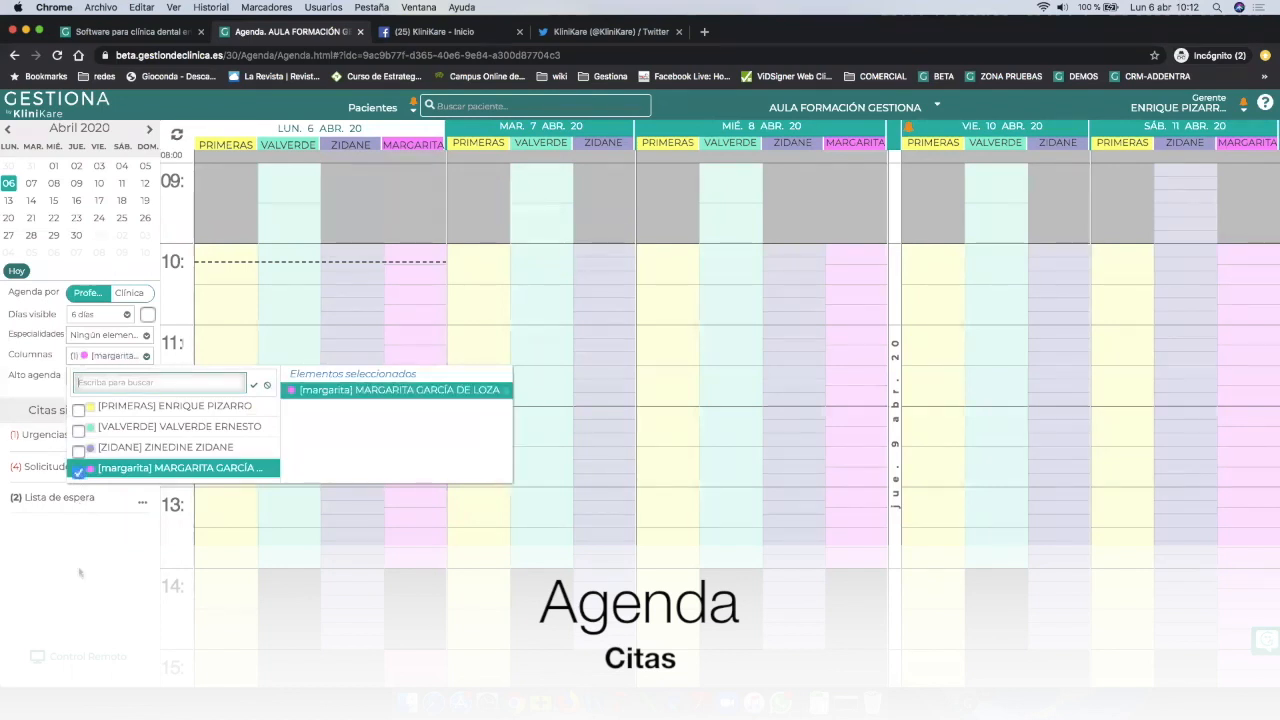
click(82, 558)
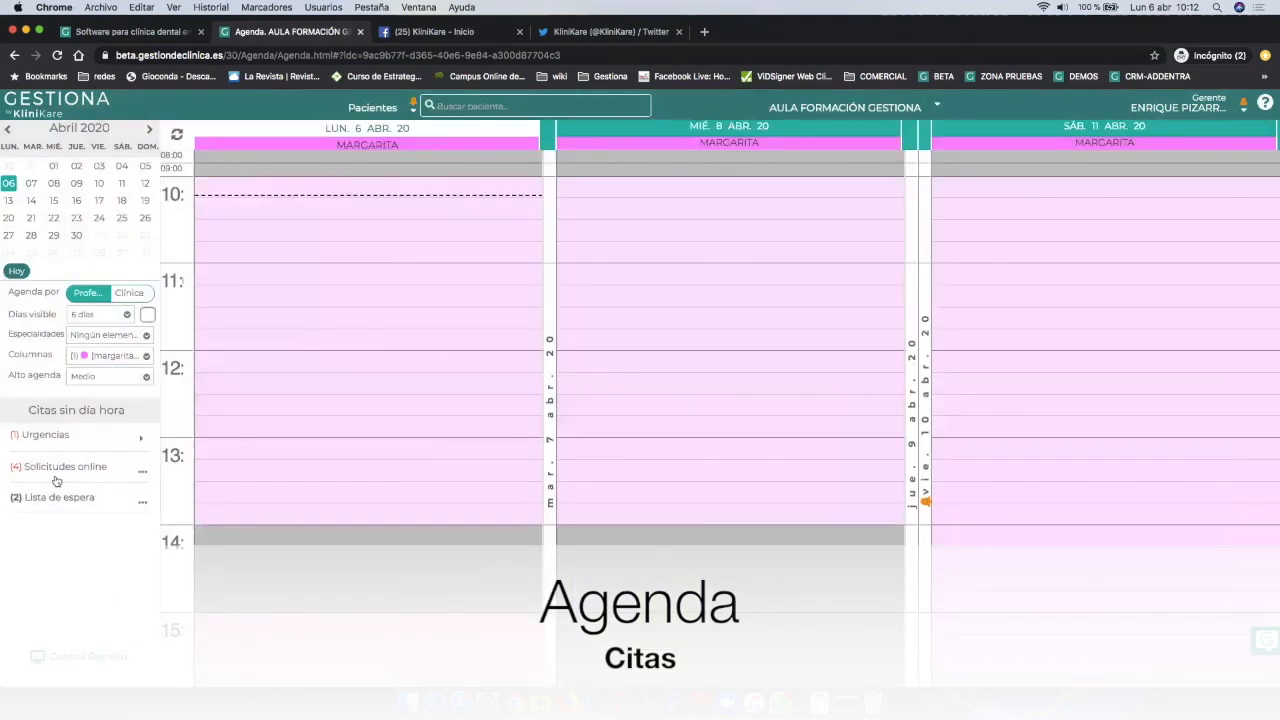
click(97, 362)
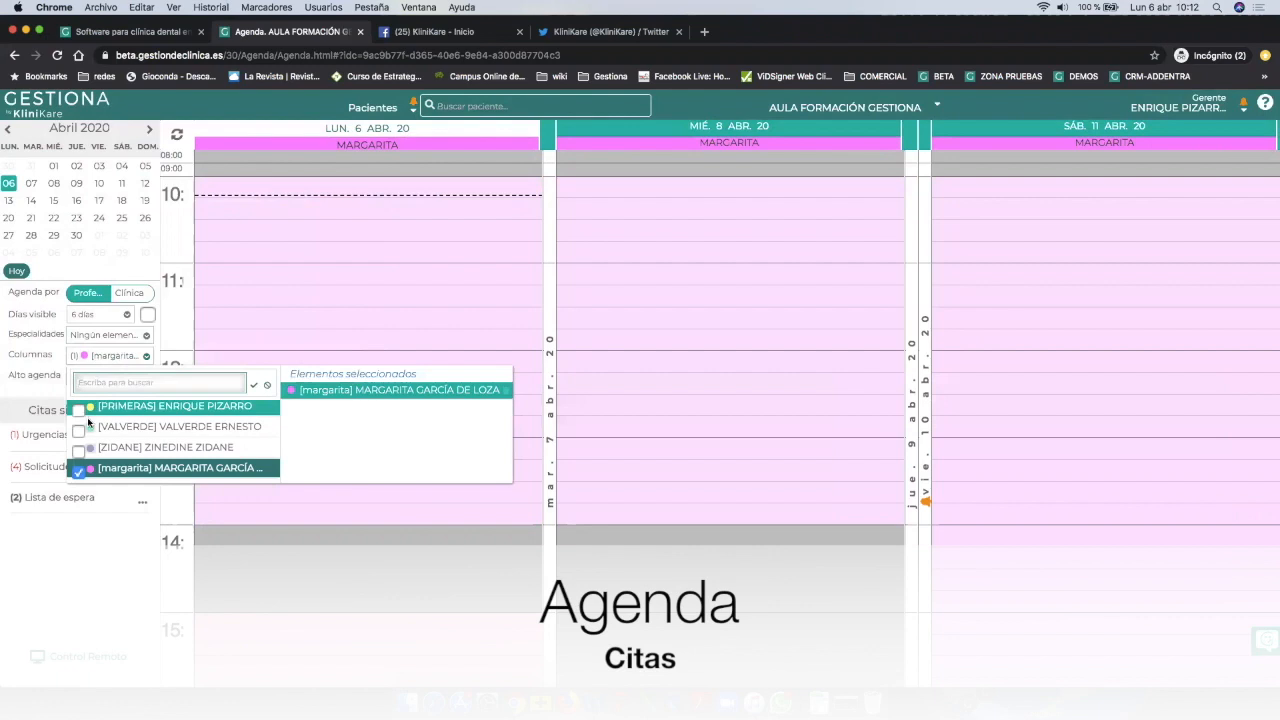
click(78, 471)
click(84, 600)
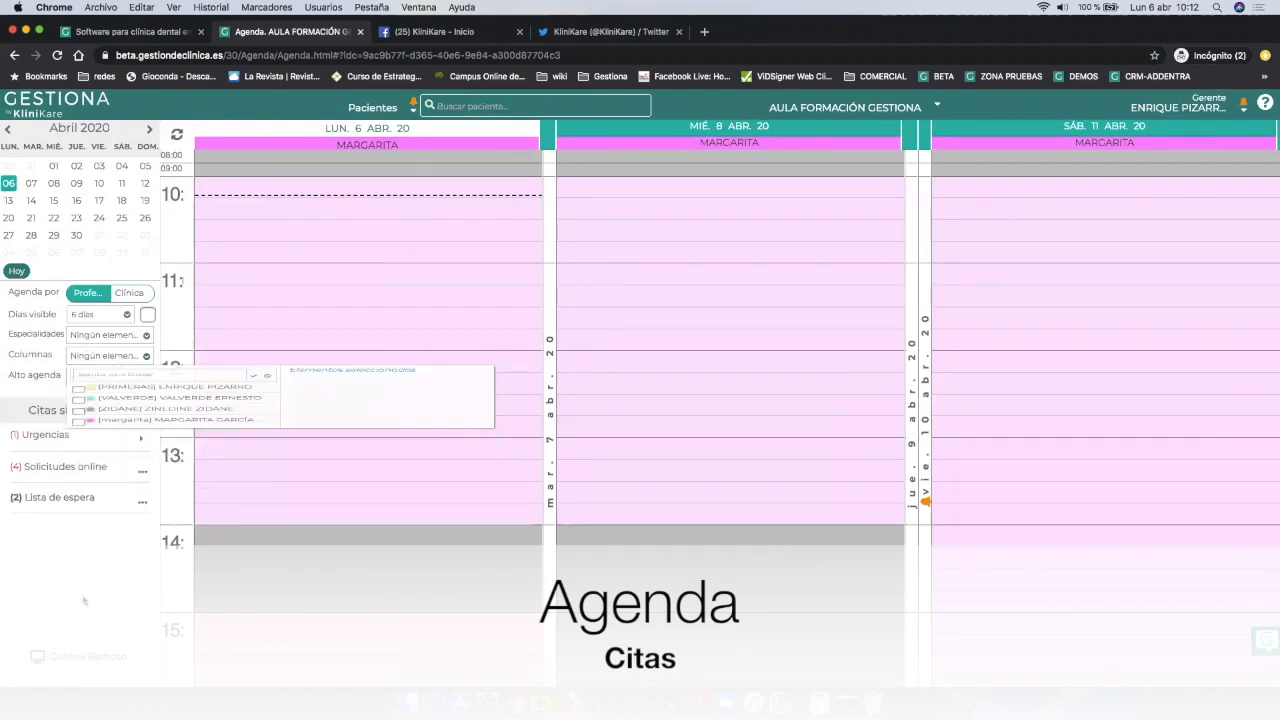
Return to a single day and start an 11:00 Primeras appointment, searching the patient's surnames.
click(100, 315)
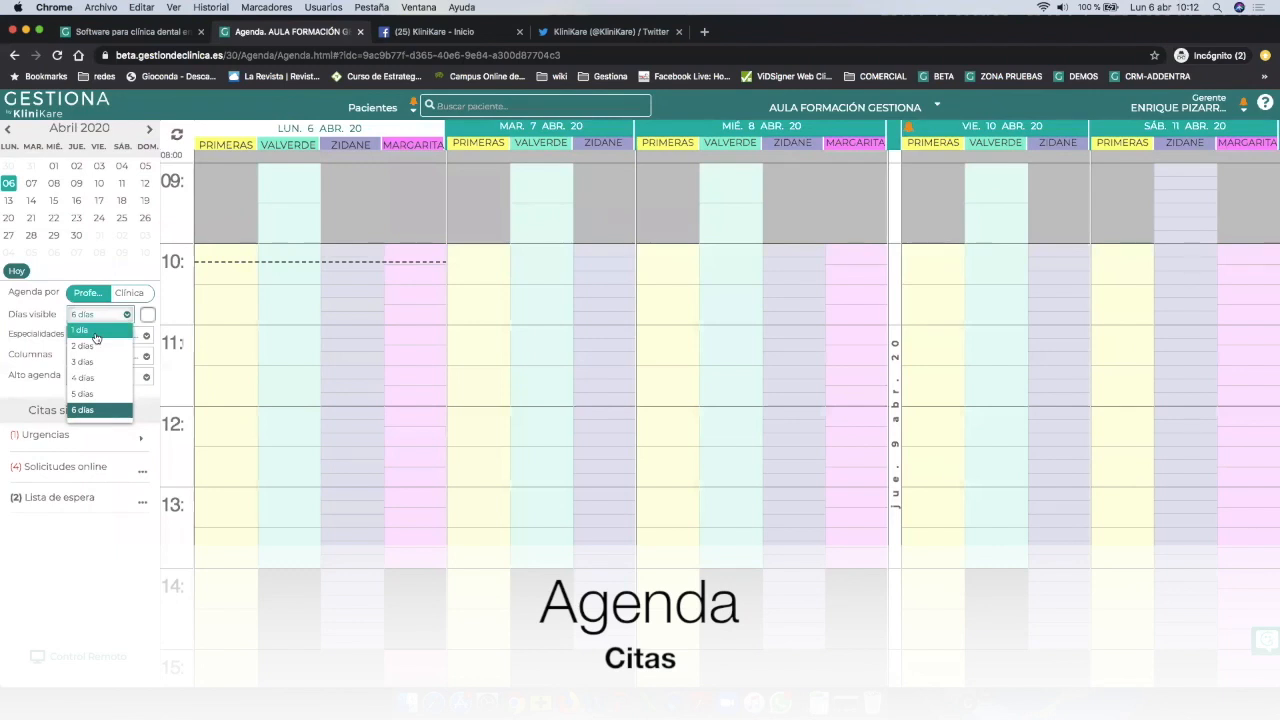
click(95, 333)
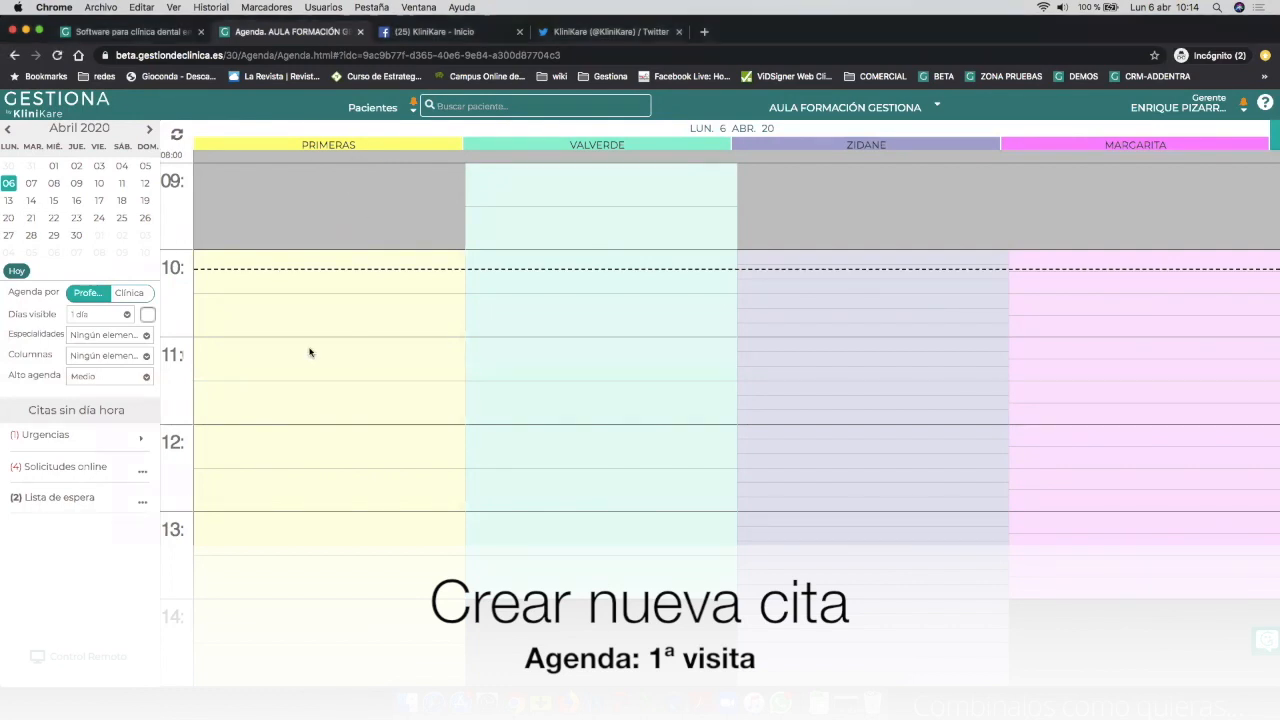
click(309, 415)
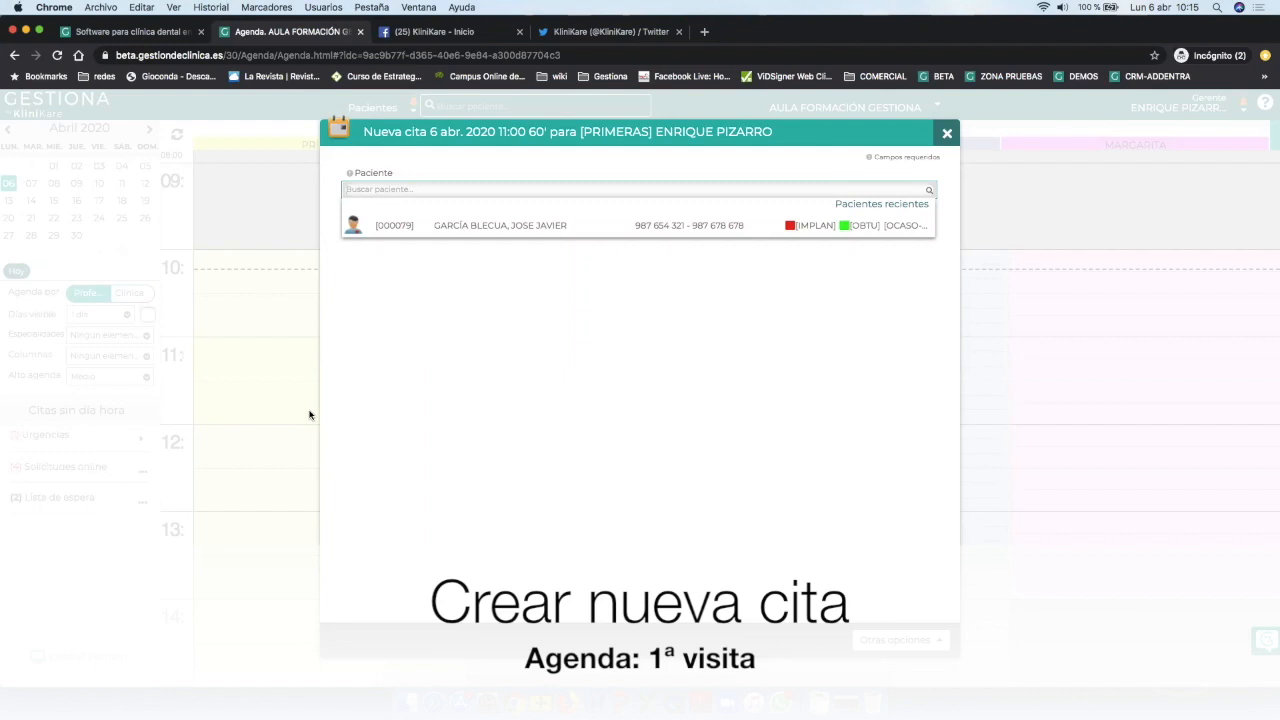
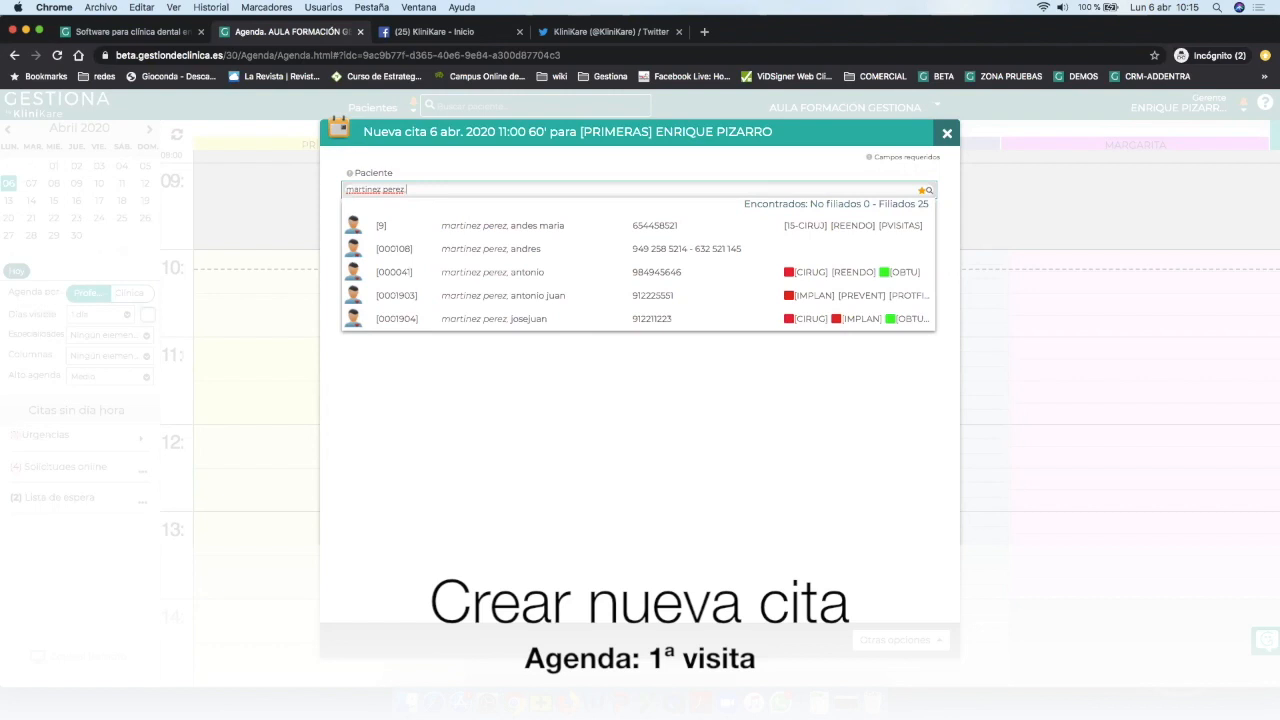
Enter the patient's surnames and first name as an unregistered patient, with no record matched.
key(BackSpace)
key(BackSpace)
key(BackSpace)
key(BackSpace)
key(BackSpace)
key(BackSpace)
key(BackSpace)
key(BackSpace)
key(BackSpace)
key(BackSpace)
key(BackSpace)
key(BackSpace)
key(BackSpace)
key(BackSpace)
key(BackSpace)
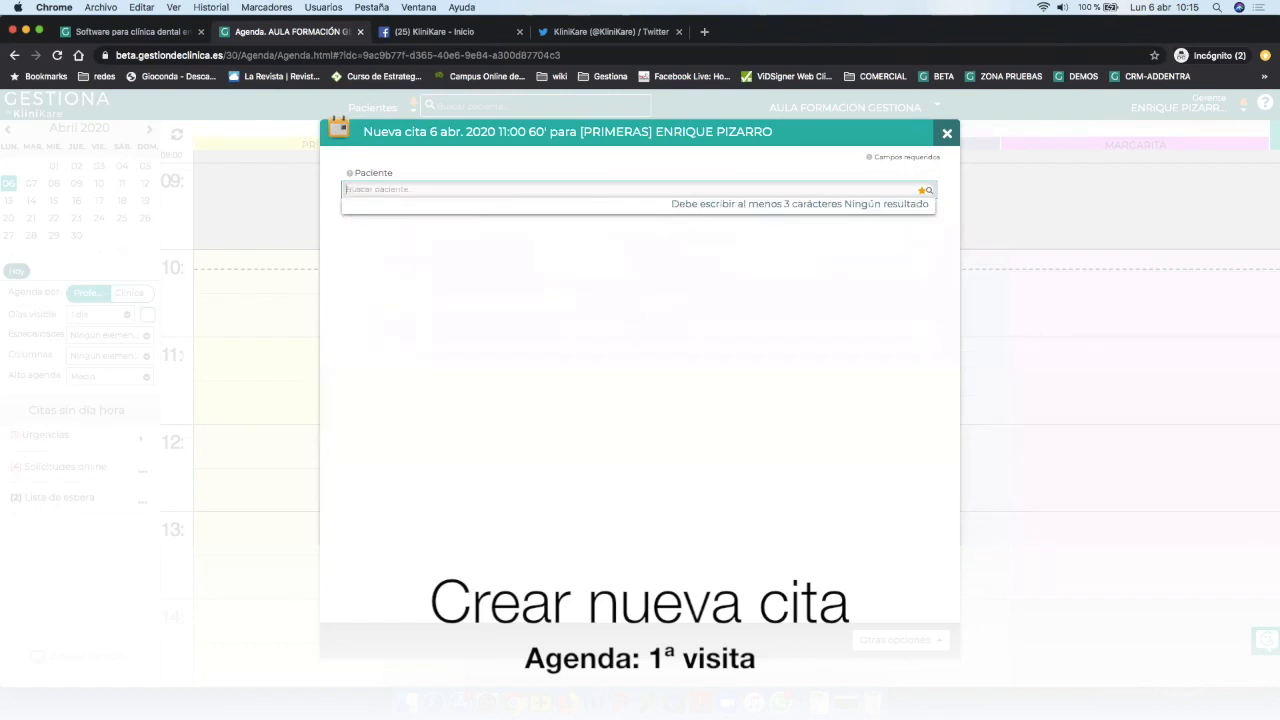
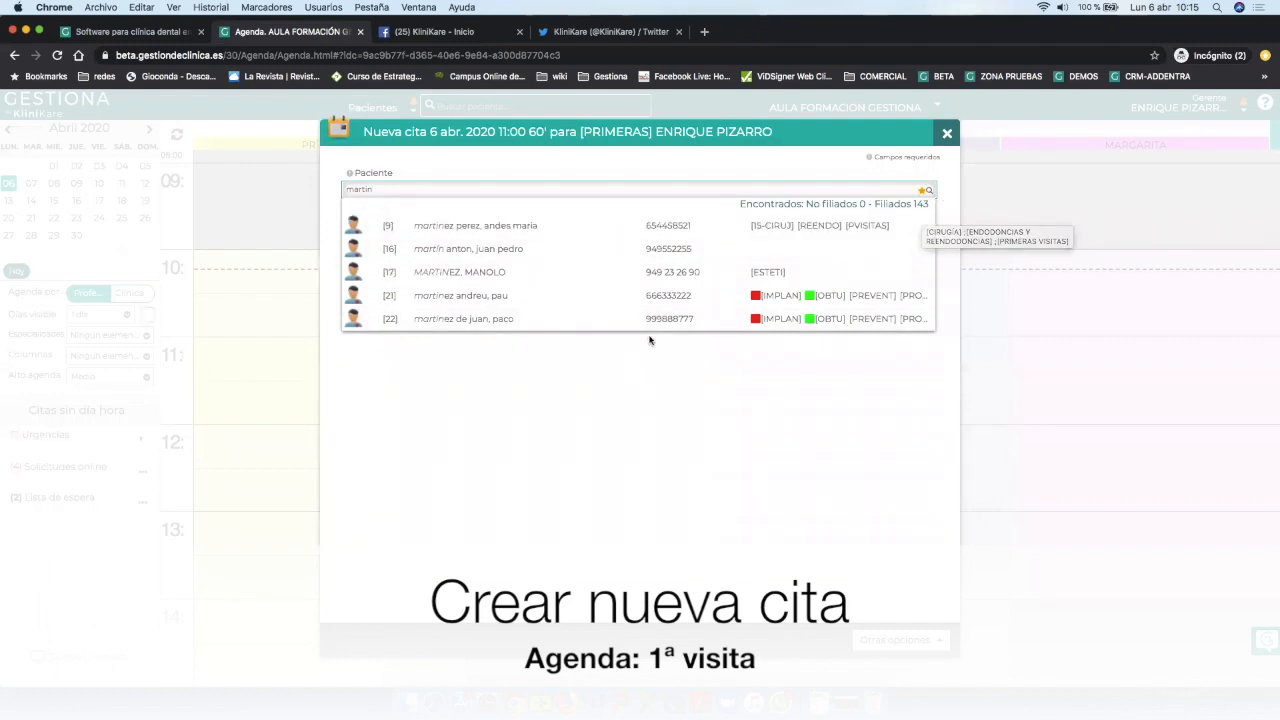
click(459, 224)
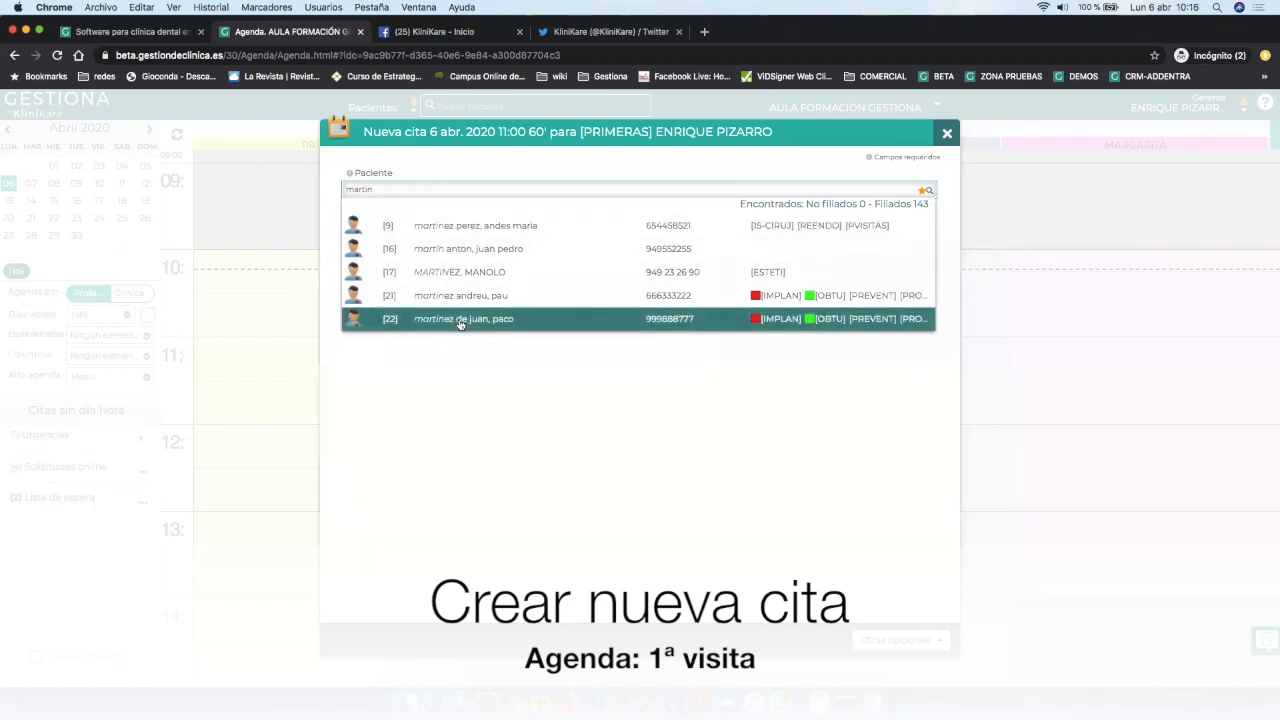
text(,)
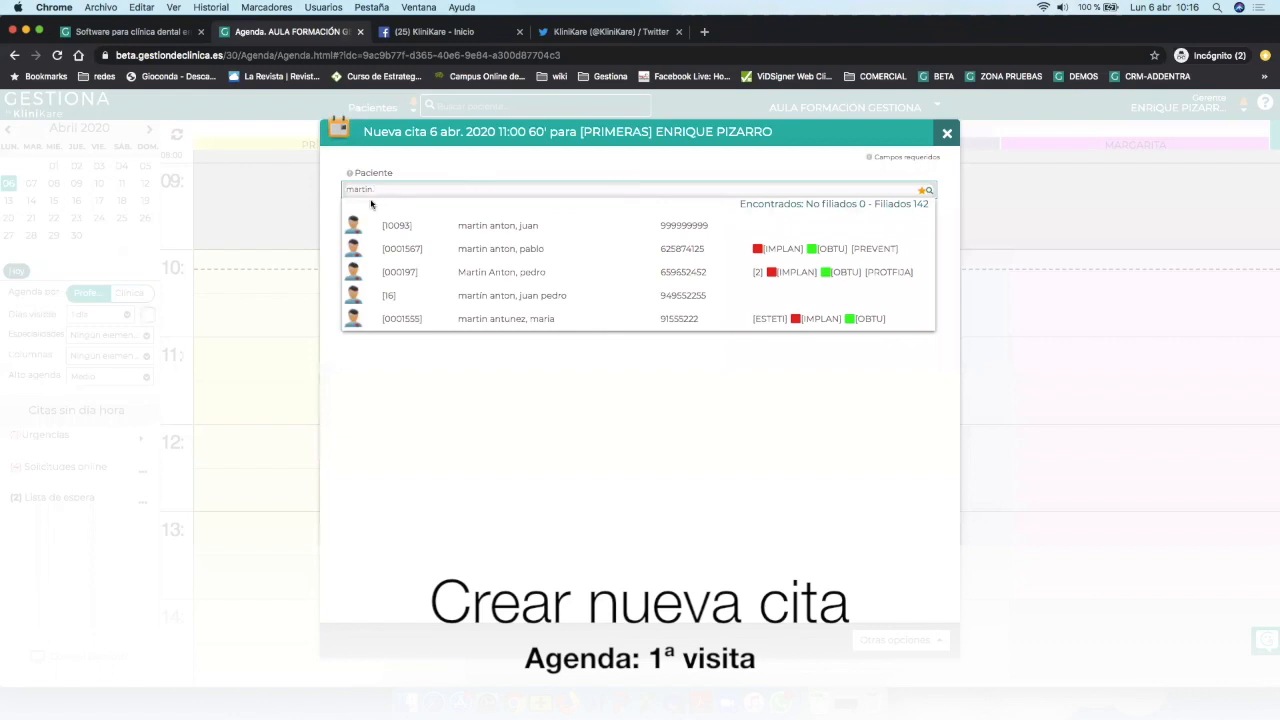
click(920, 213)
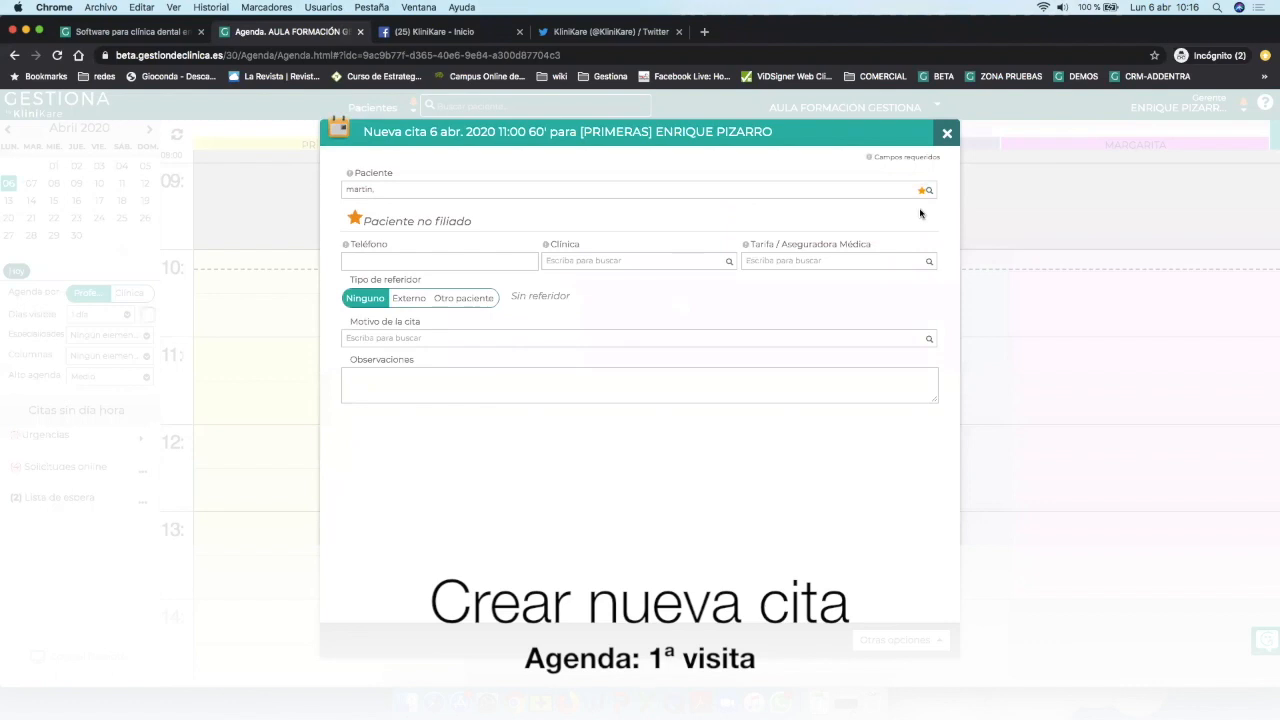
click(711, 188)
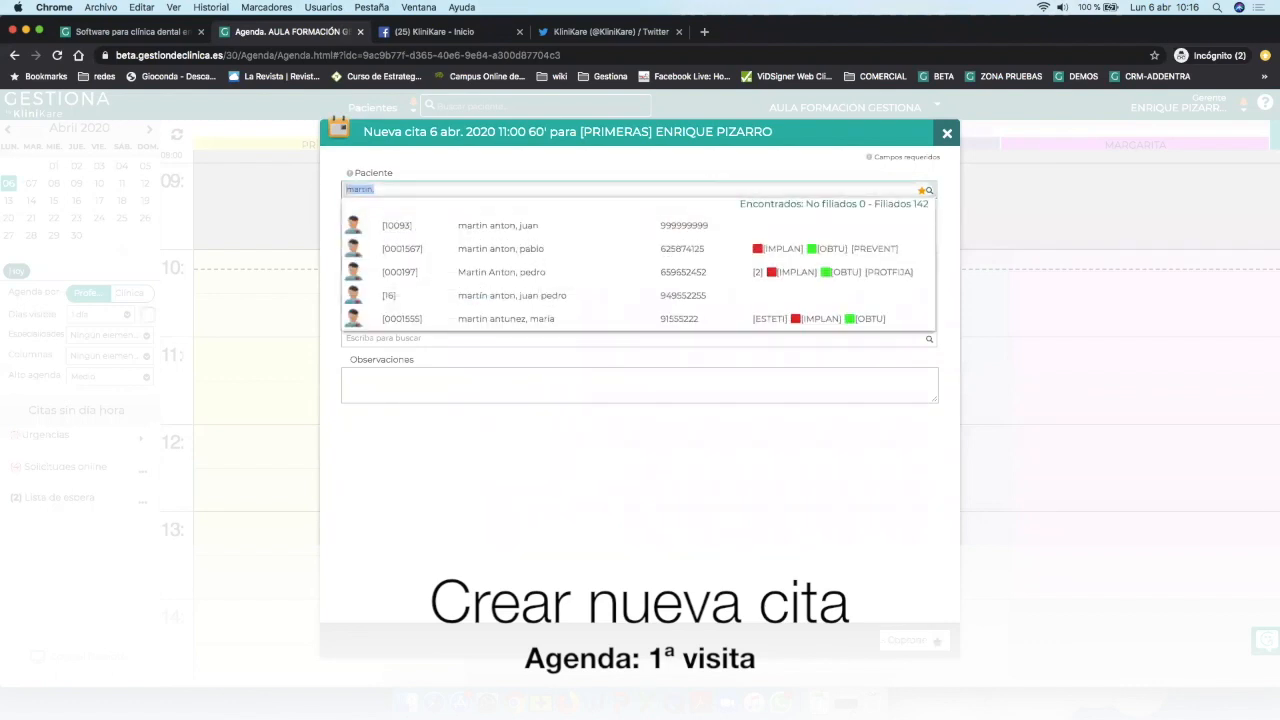
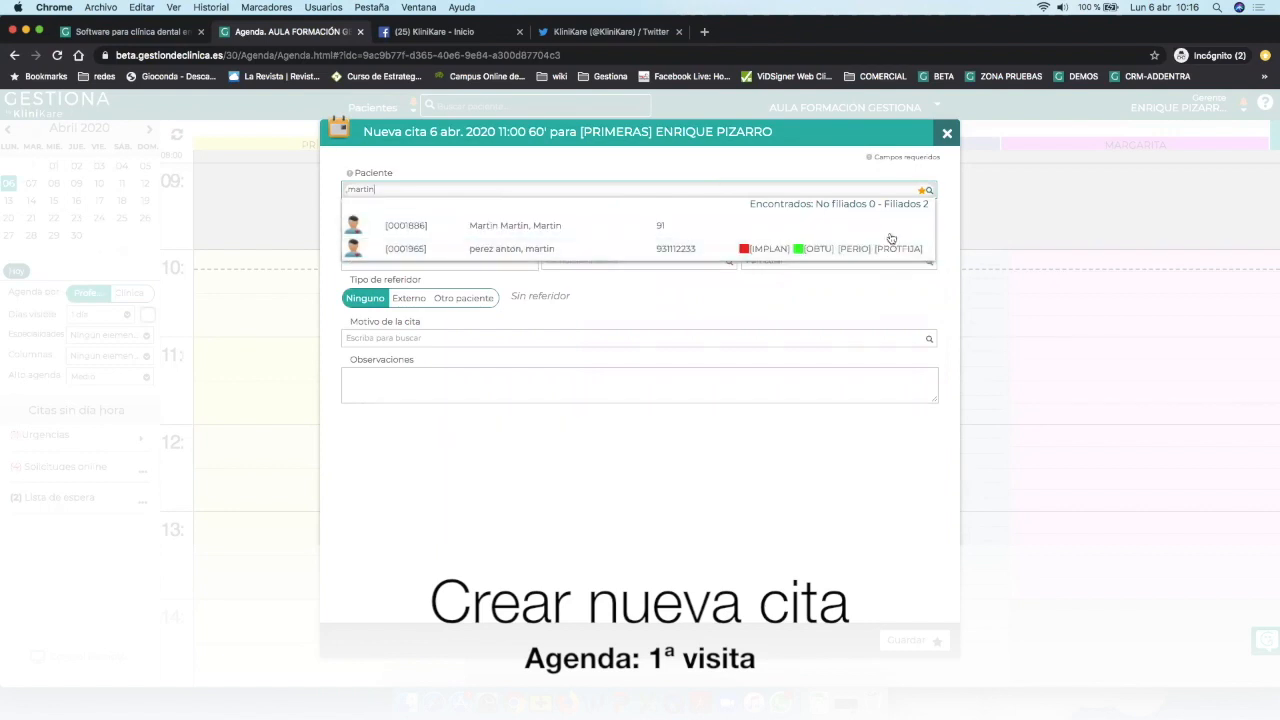
click(596, 193)
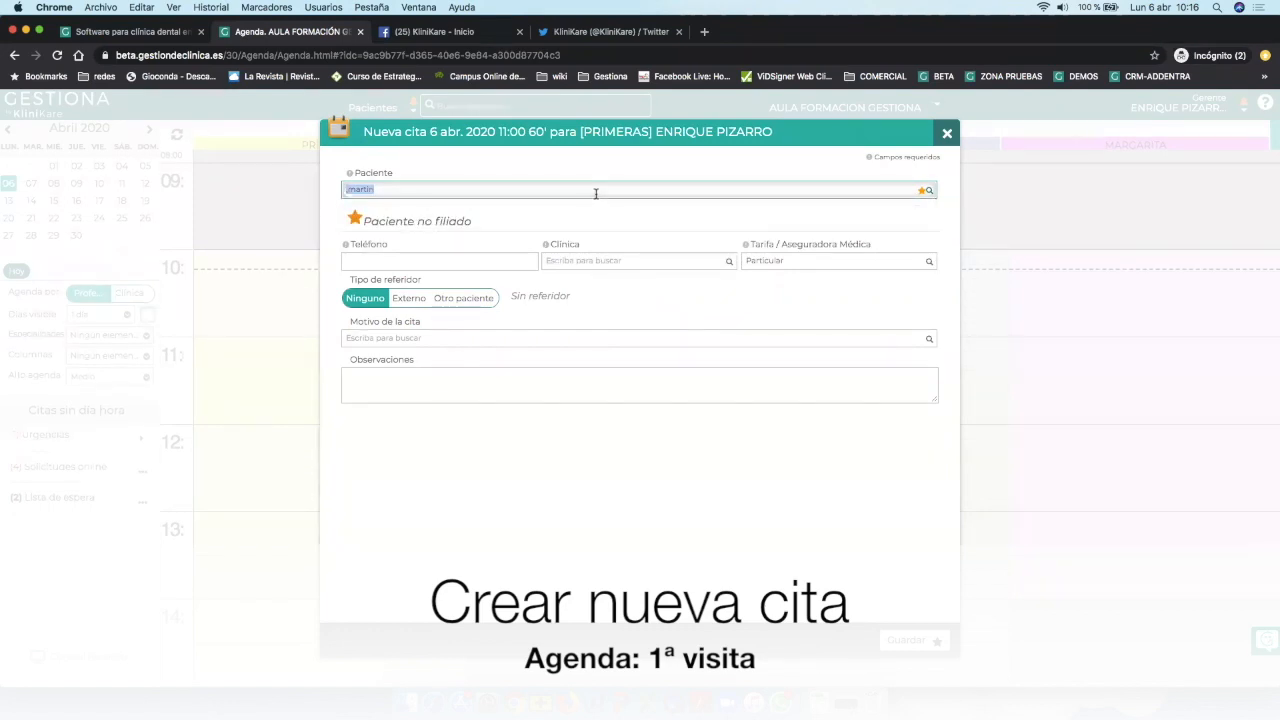
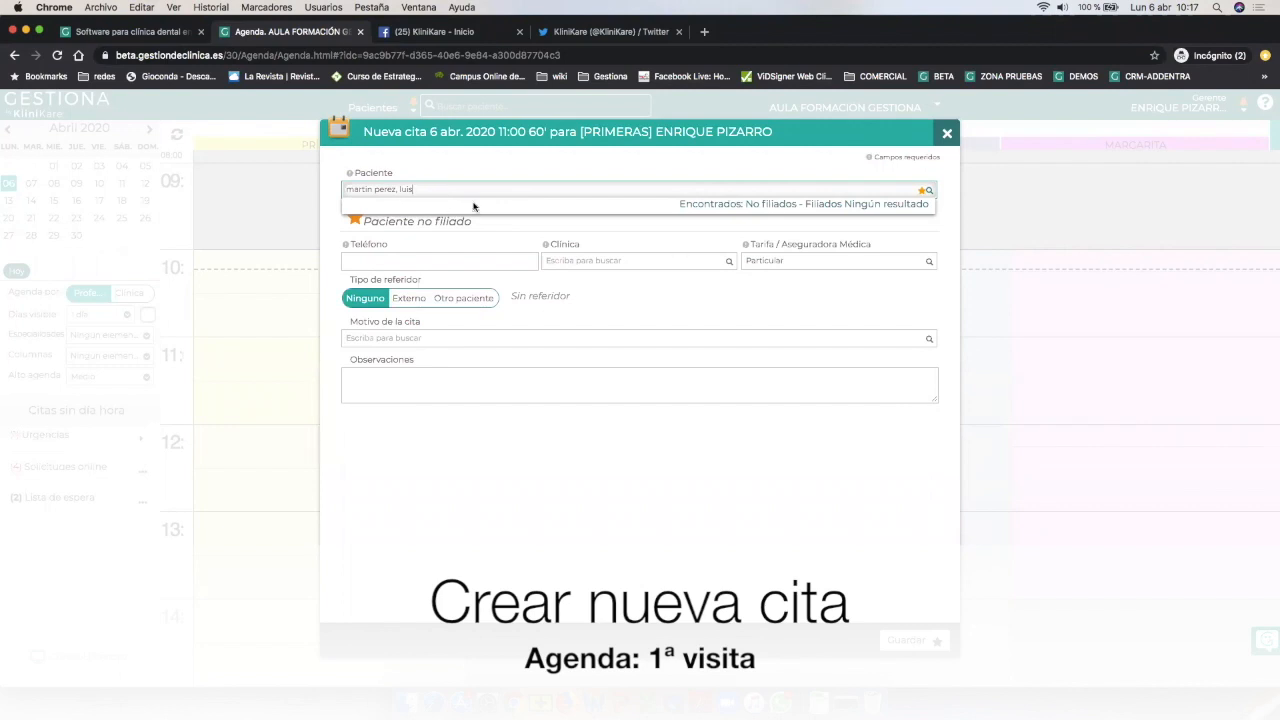
Enter the patient's phone number and choose Gabinete #1 as the clinic.
click(451, 258)
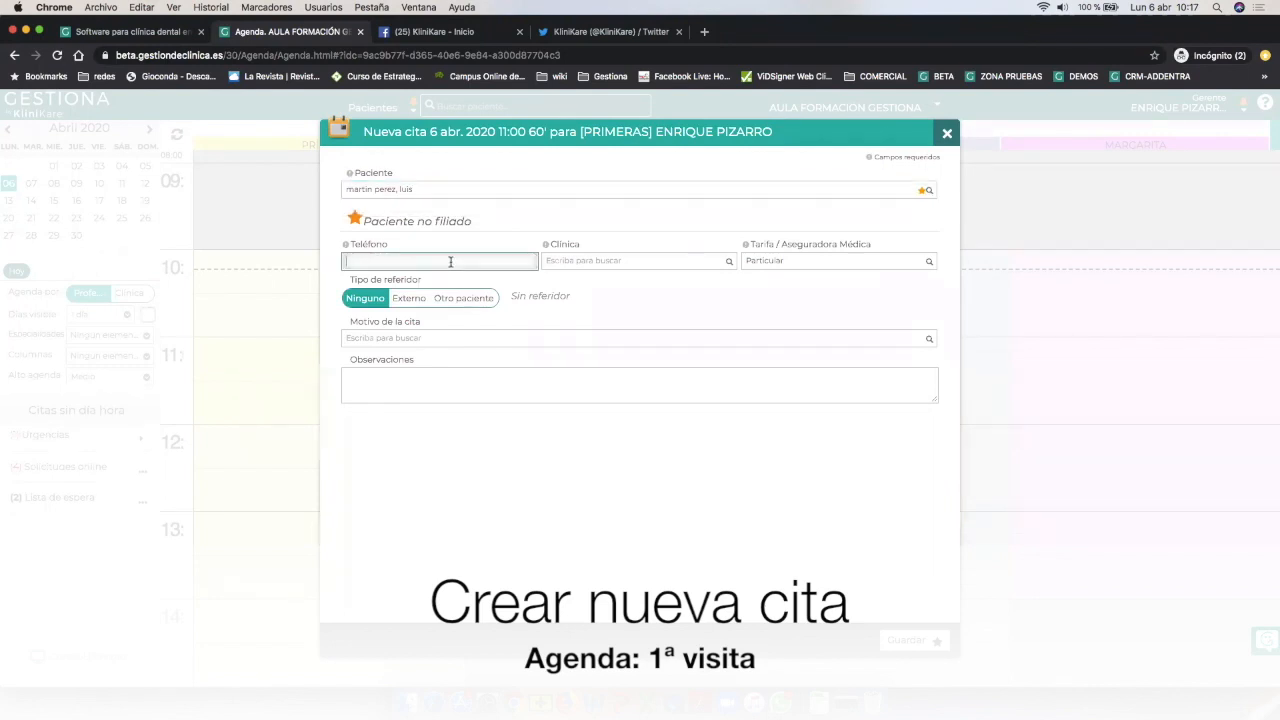
click(625, 260)
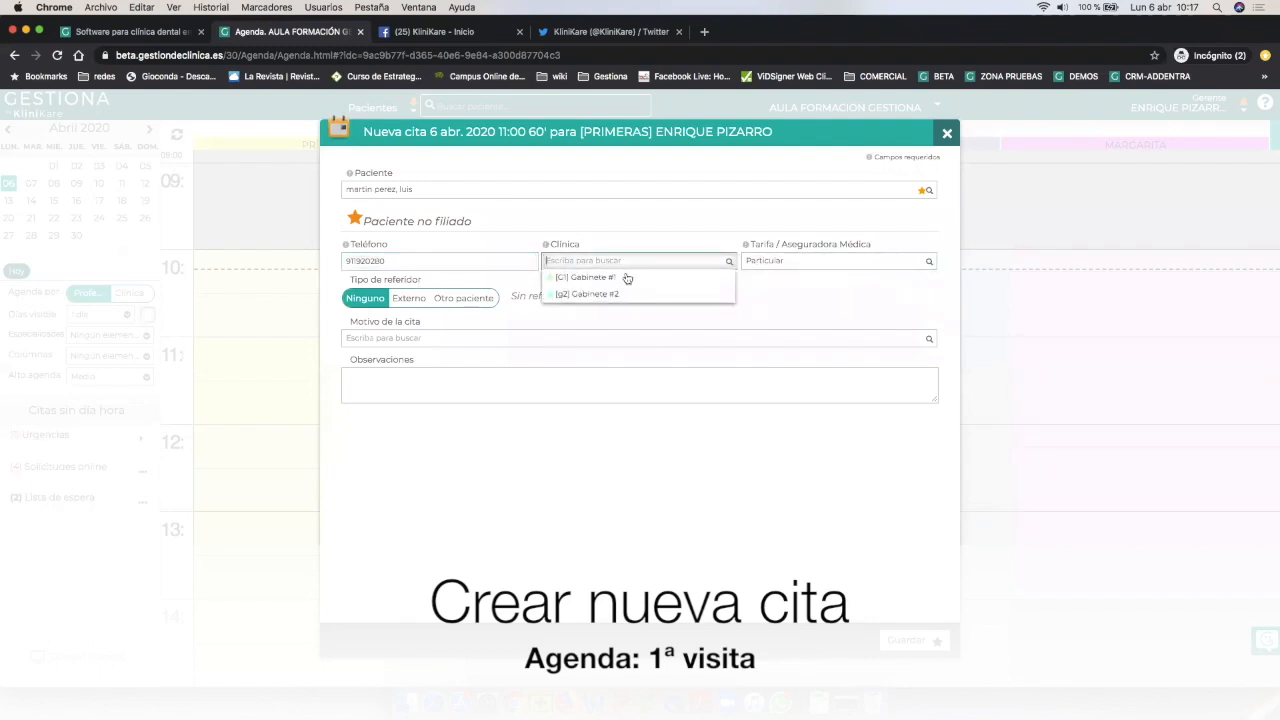
click(619, 281)
Set the rate to Particular and the appointment reason to DOLOR.
click(796, 260)
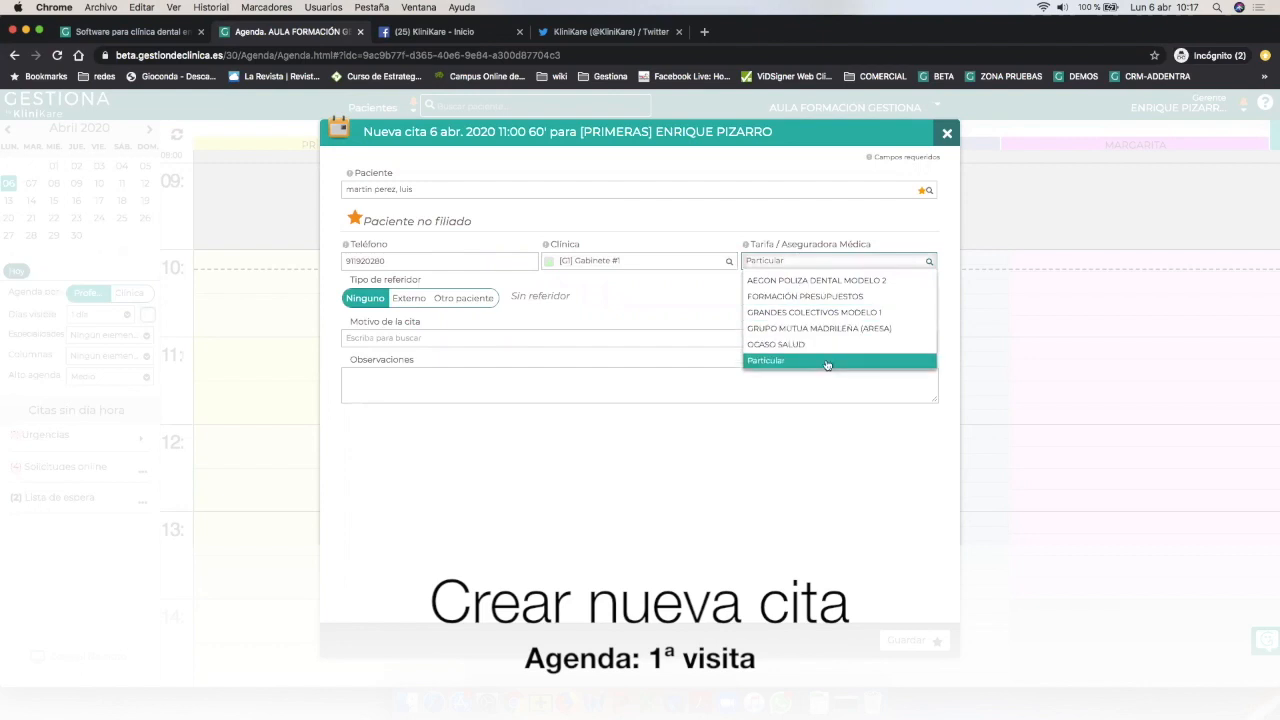
click(827, 363)
click(470, 338)
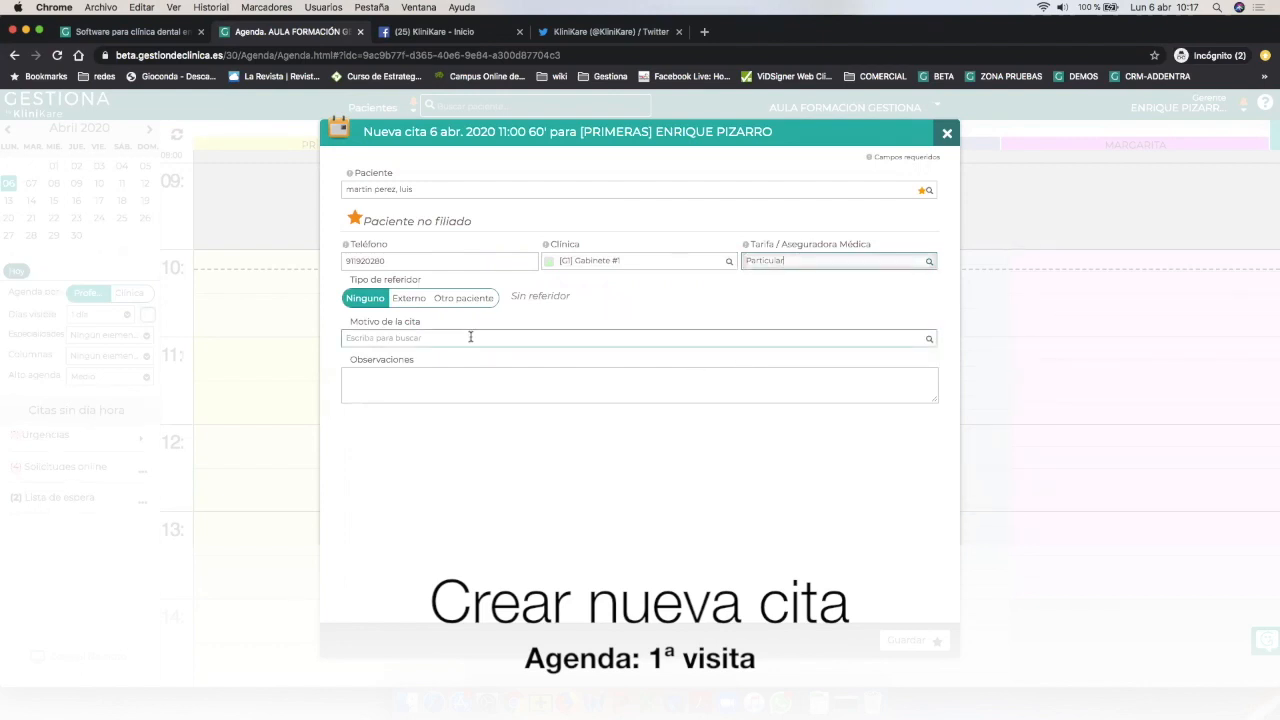
text(Dolor)
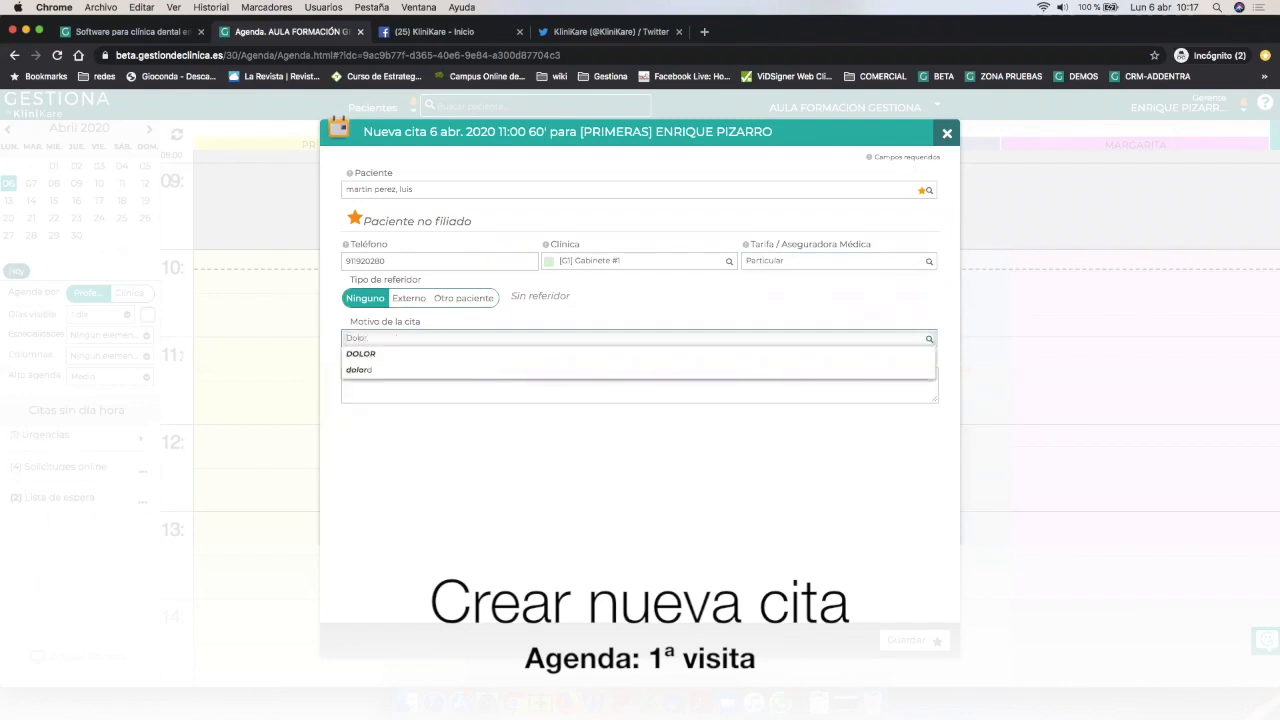
key(Down)
key(Return)
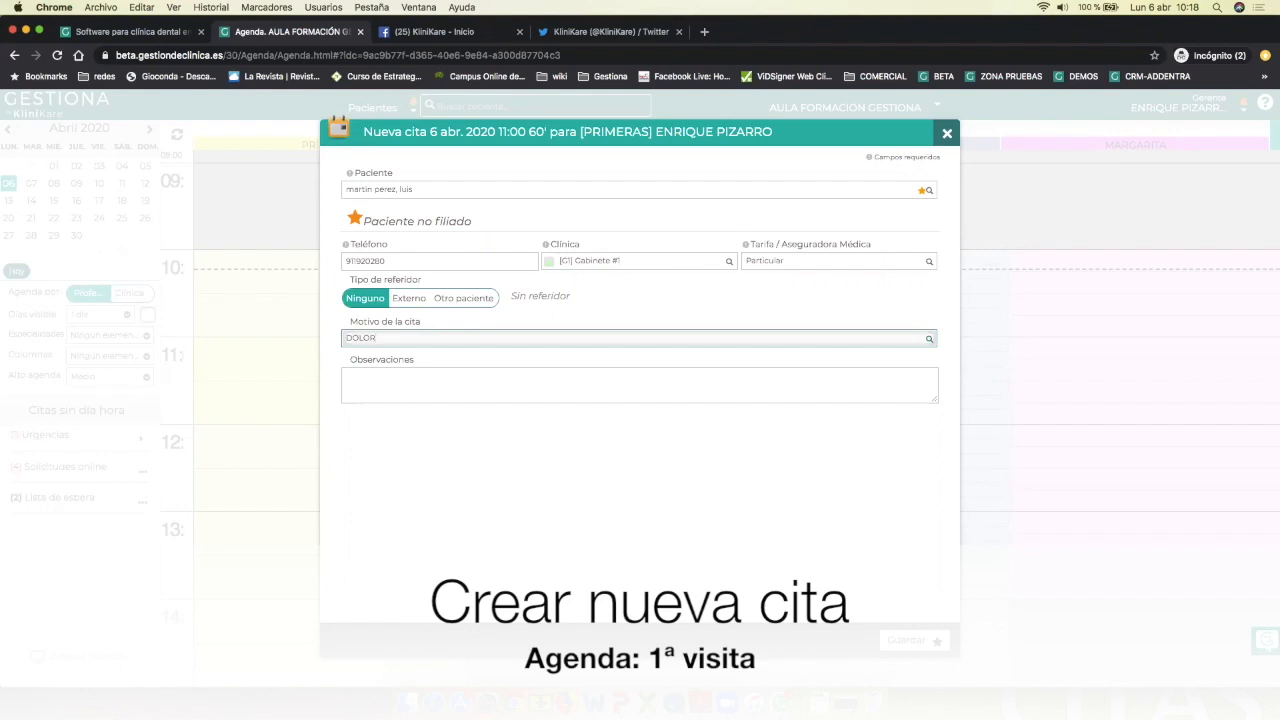
Write 'cordal 18' in the appointment's Observaciones and select the note.
click(497, 381)
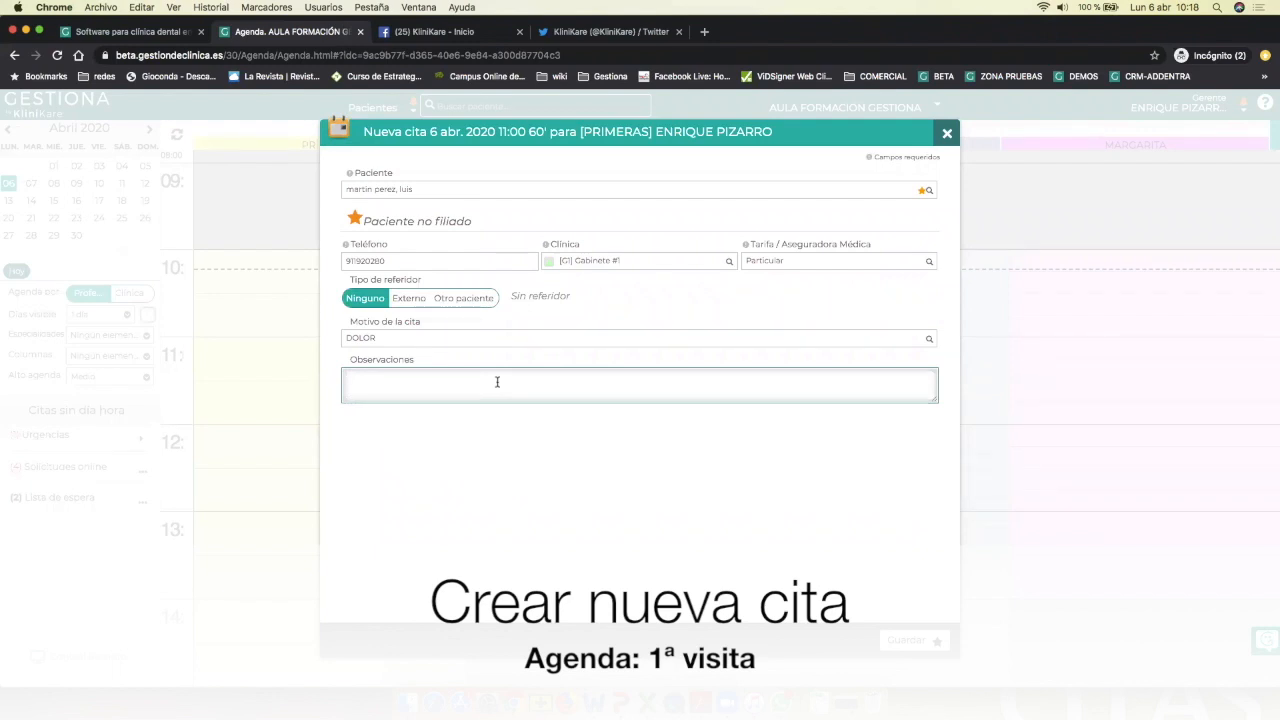
text(cordal 18)
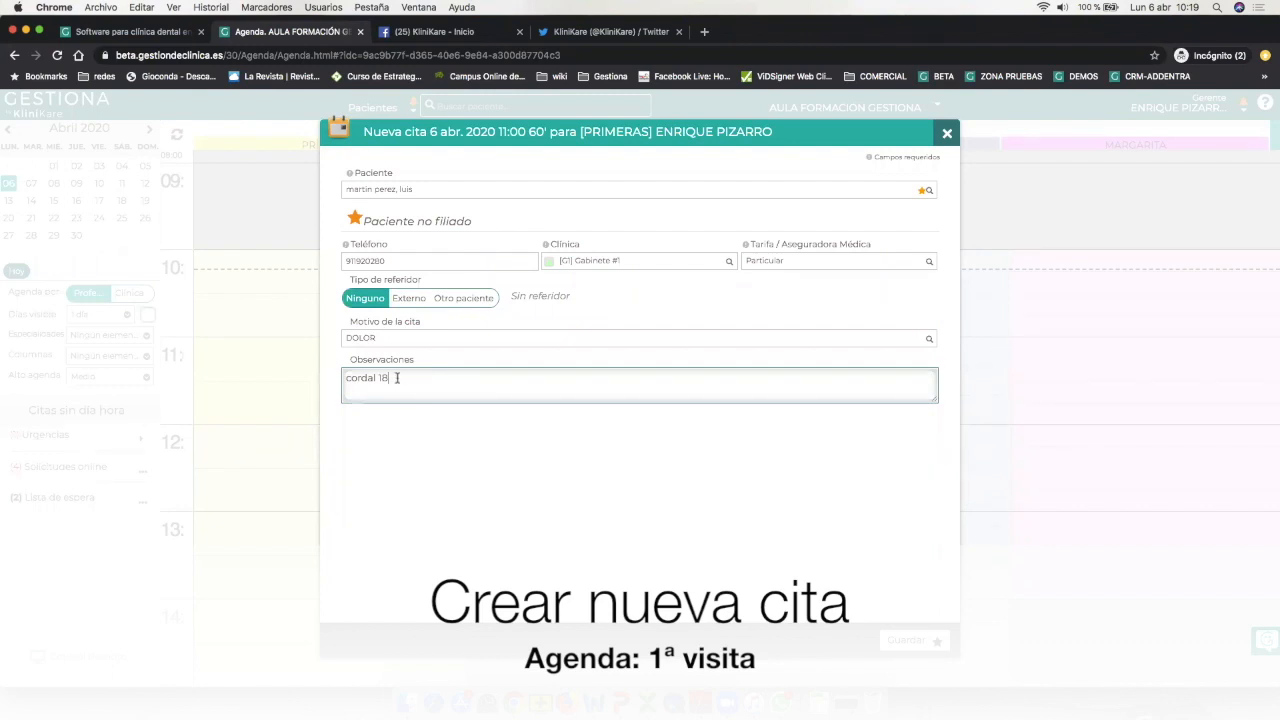
drag(390, 378, 341, 378)
Save the 11:00 DOLOR appointment into the Primeras column.
click(477, 390)
click(908, 640)
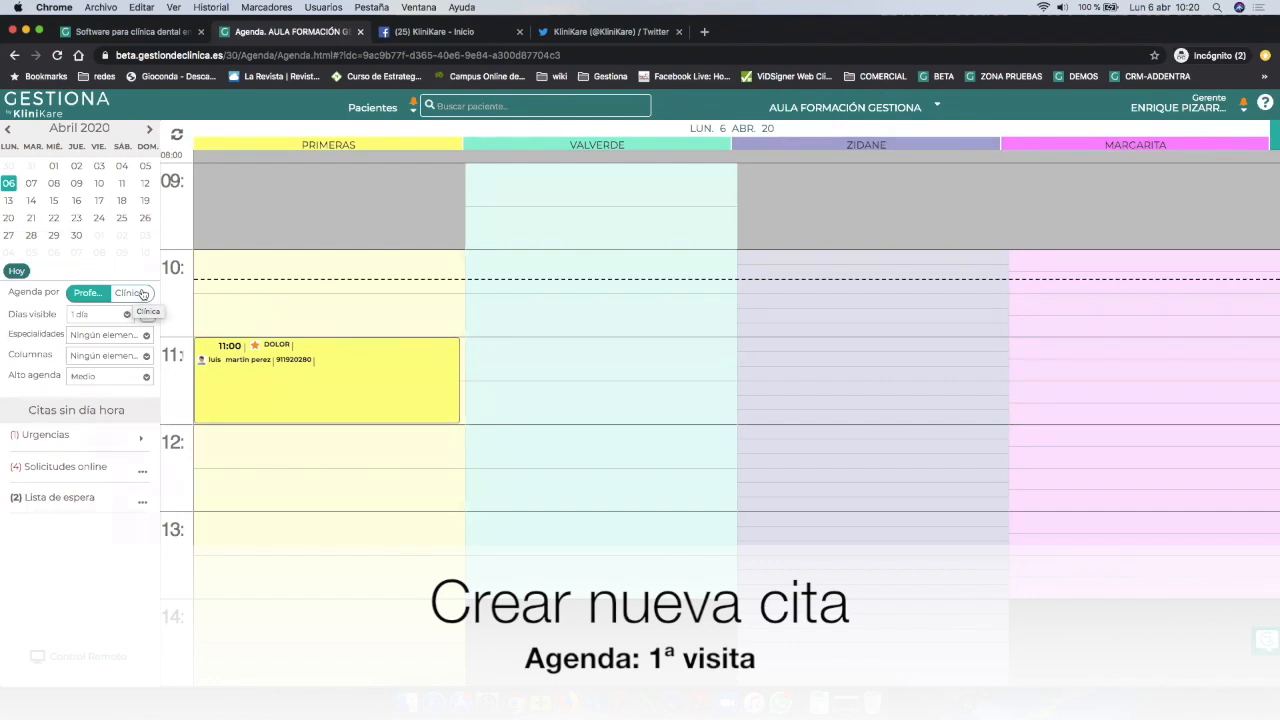
Toggle the user account menu, then start a 9:00 appointment in the third professional's column.
click(1188, 106)
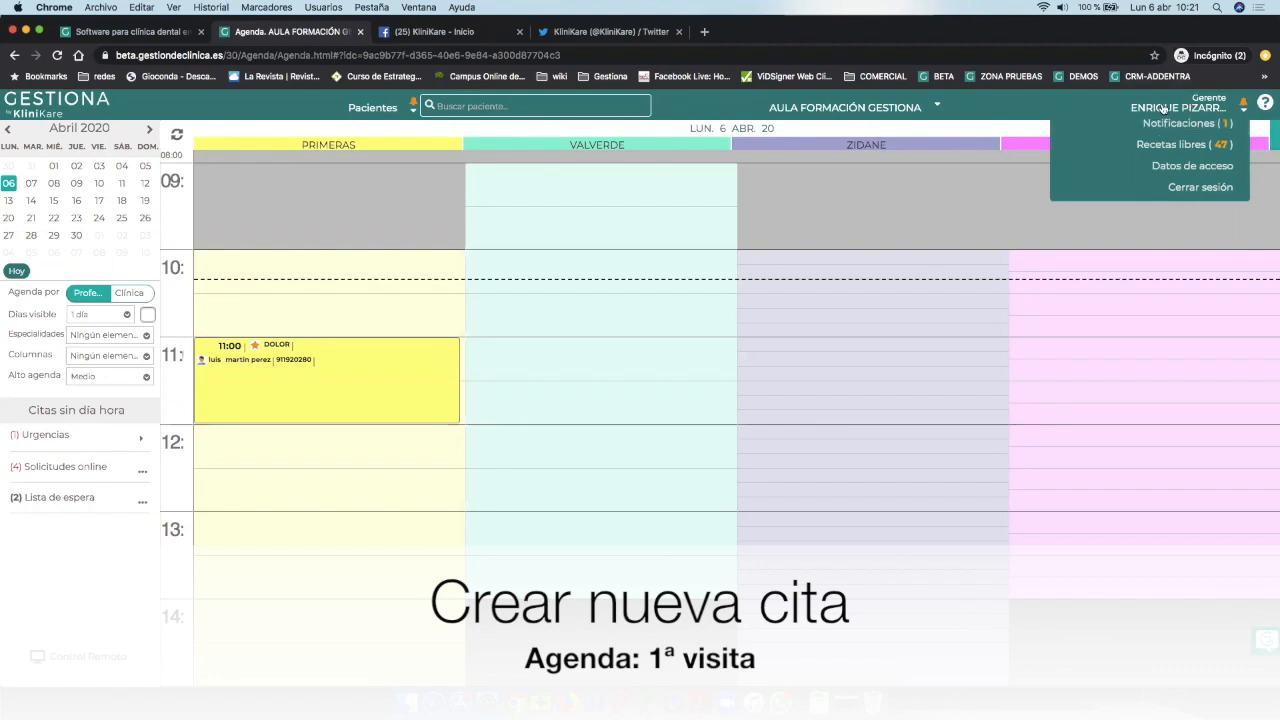
click(1210, 110)
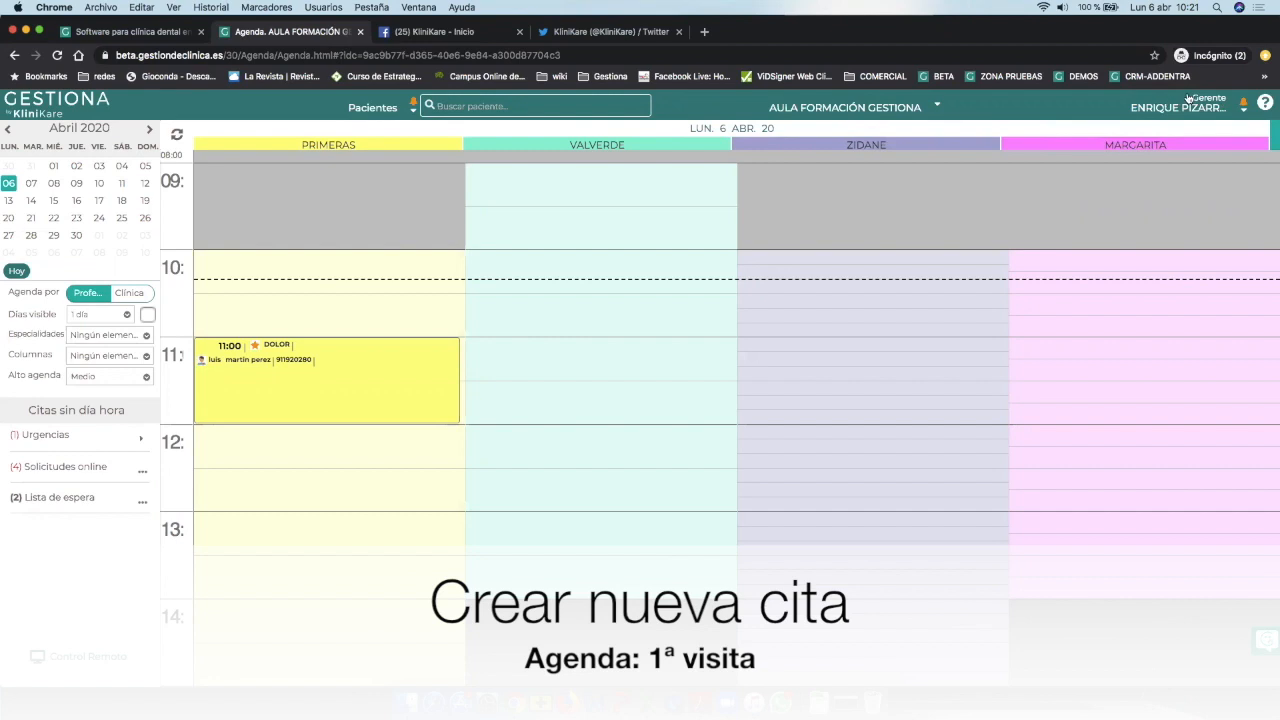
click(1207, 105)
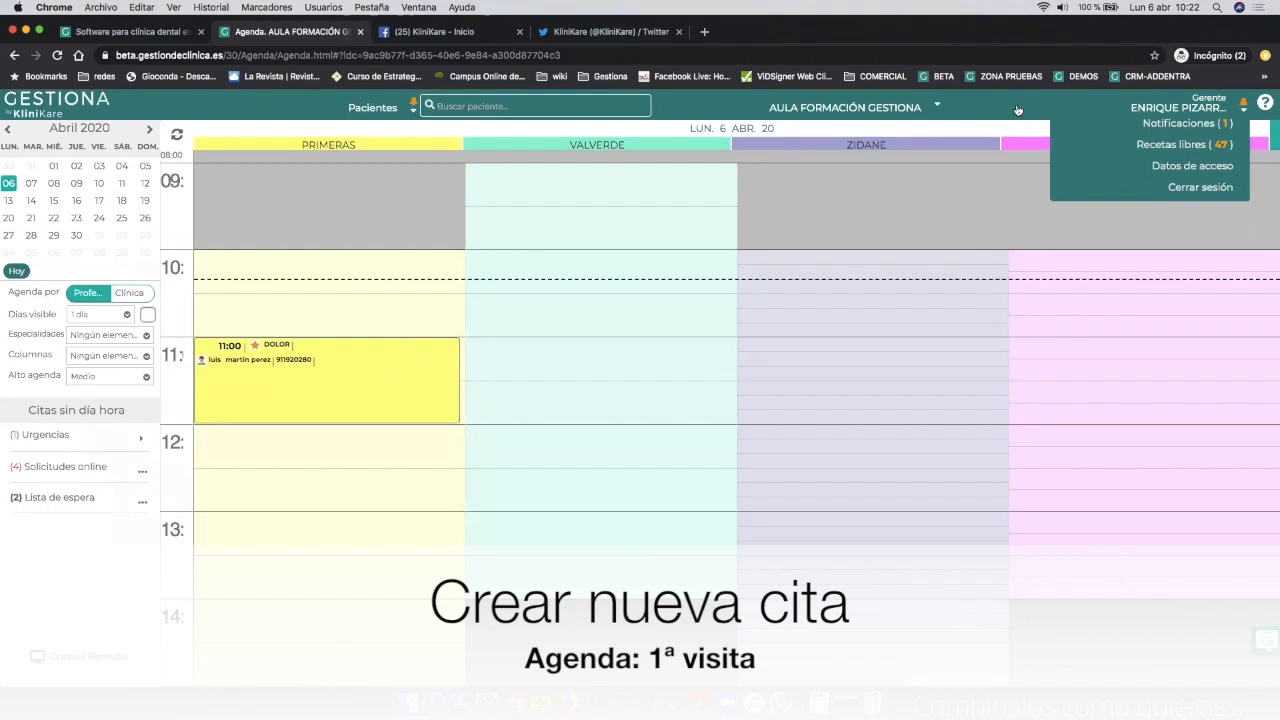
click(850, 238)
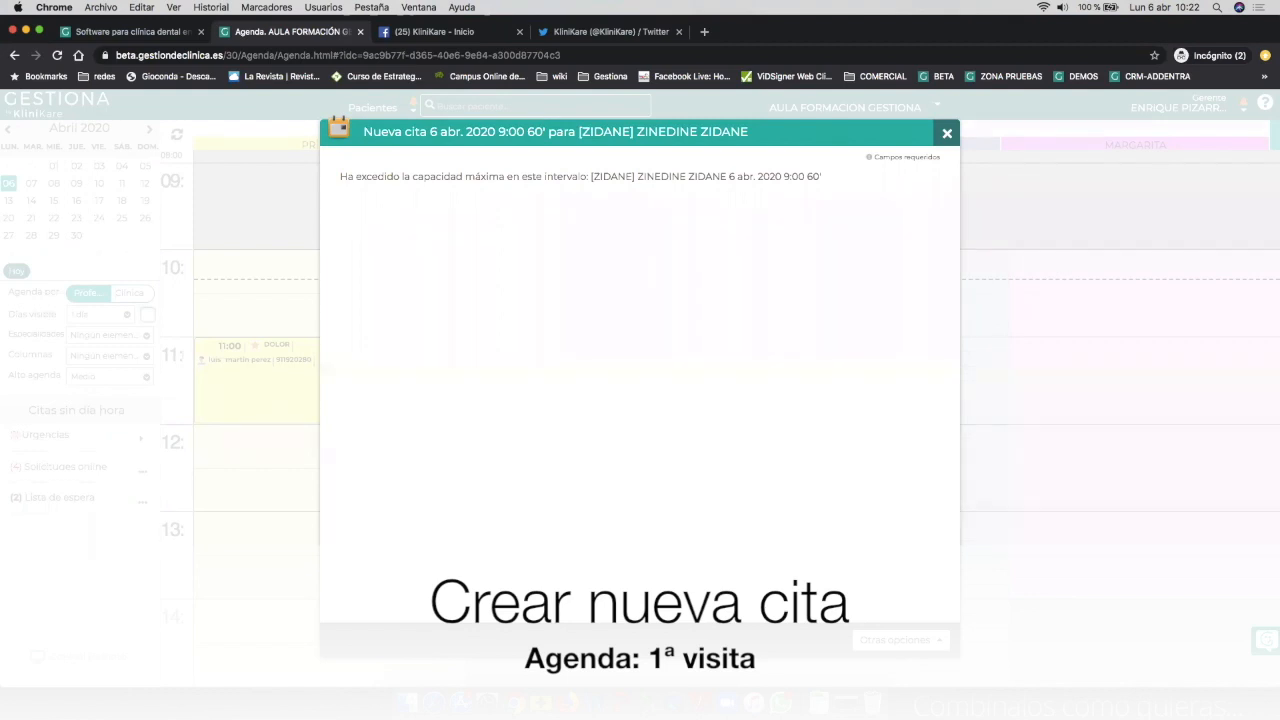
Close the over-capacity 9:00 appointment window without saving it.
click(946, 133)
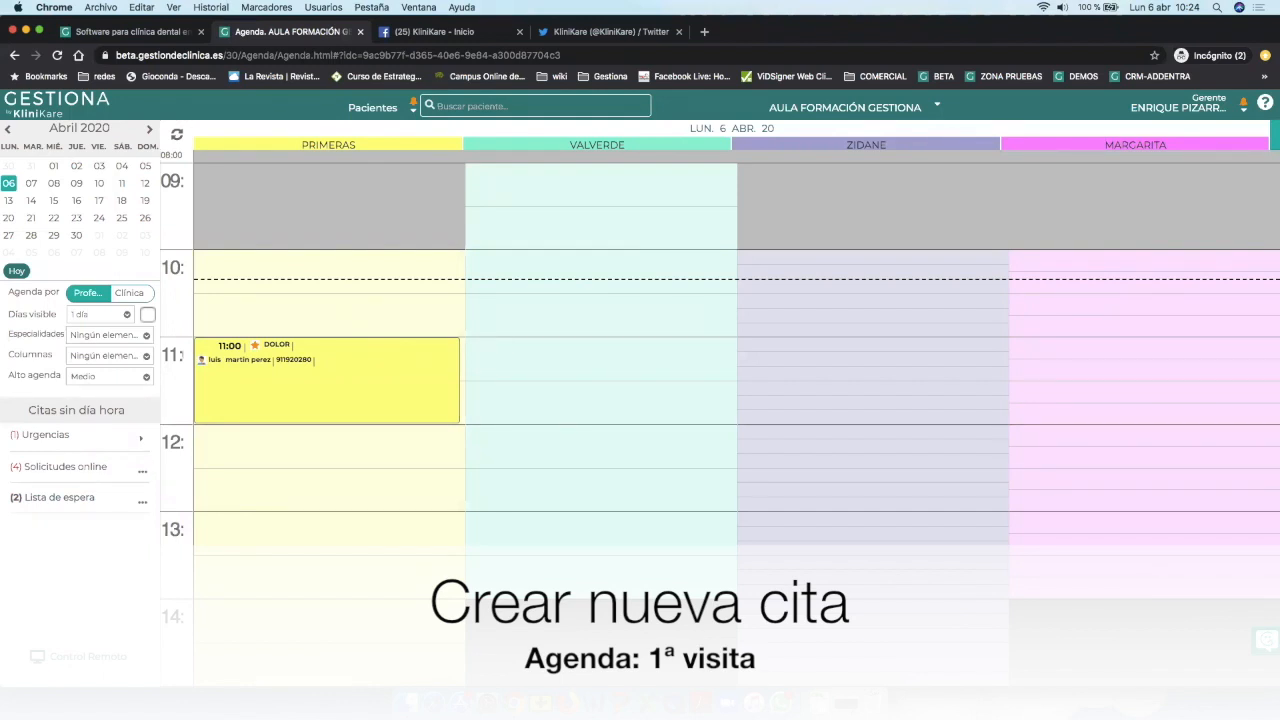
click(61, 497)
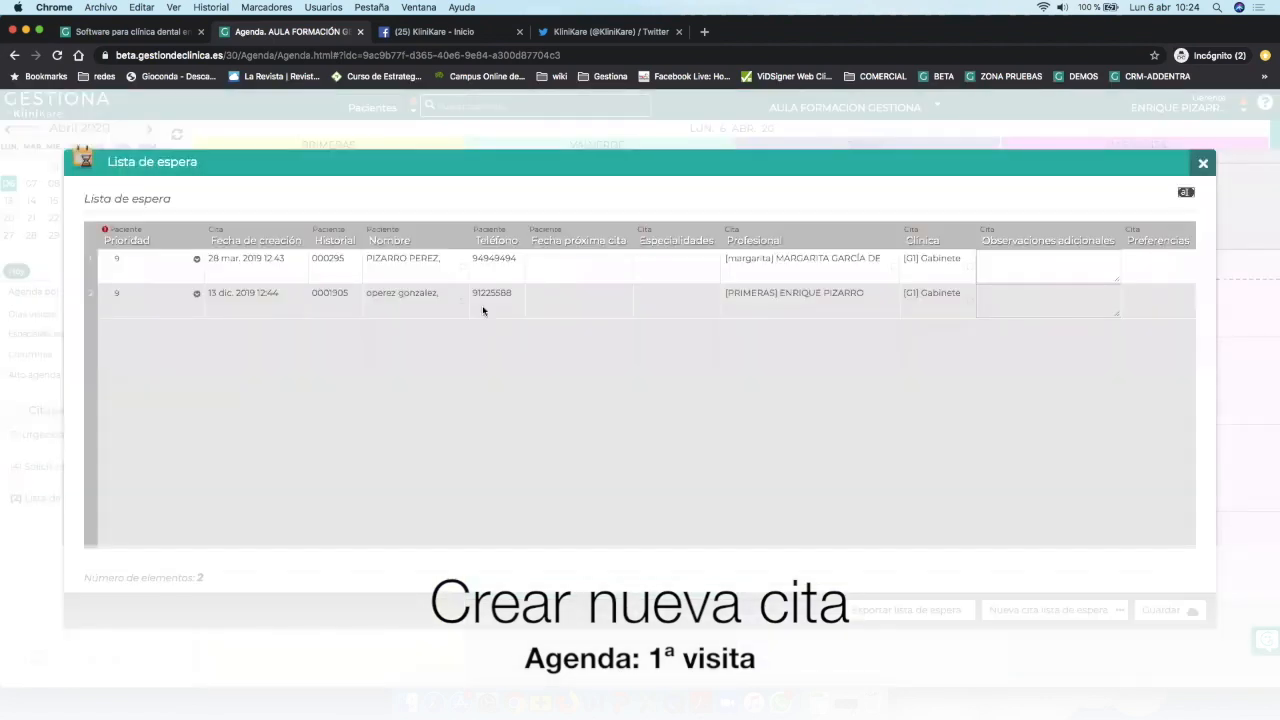
click(472, 291)
click(490, 278)
click(535, 287)
click(555, 265)
click(631, 289)
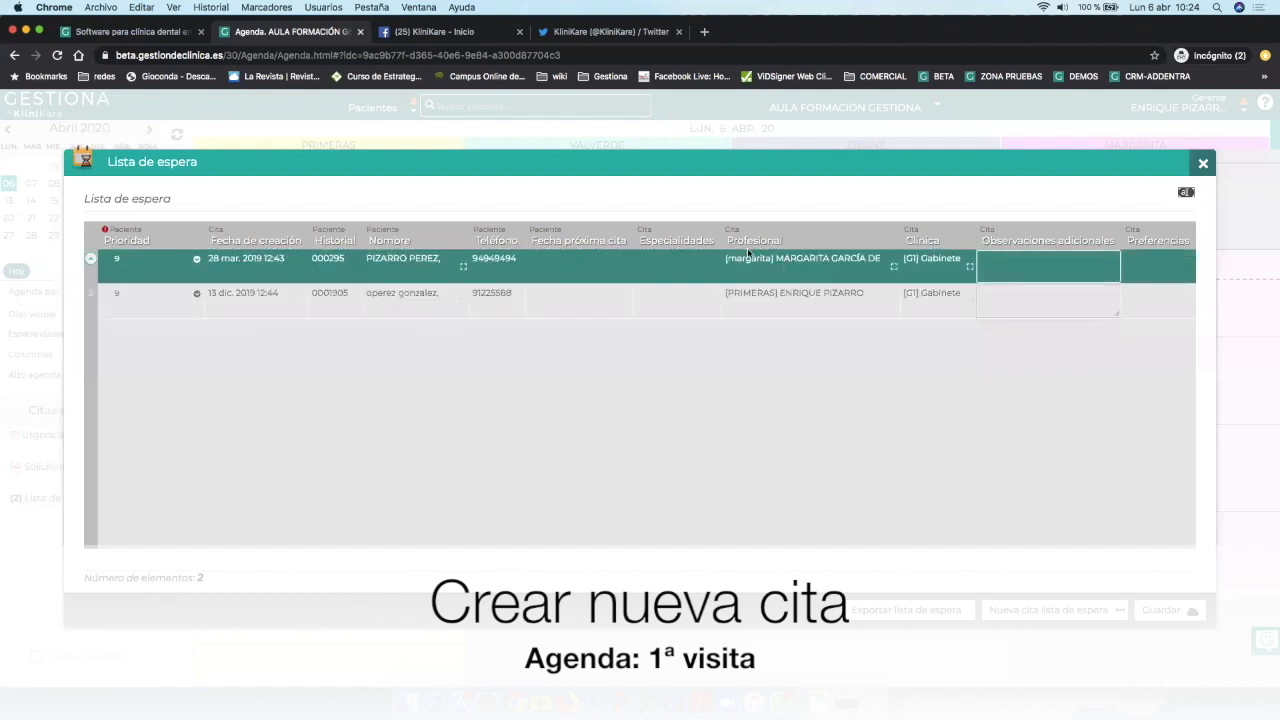
click(1204, 163)
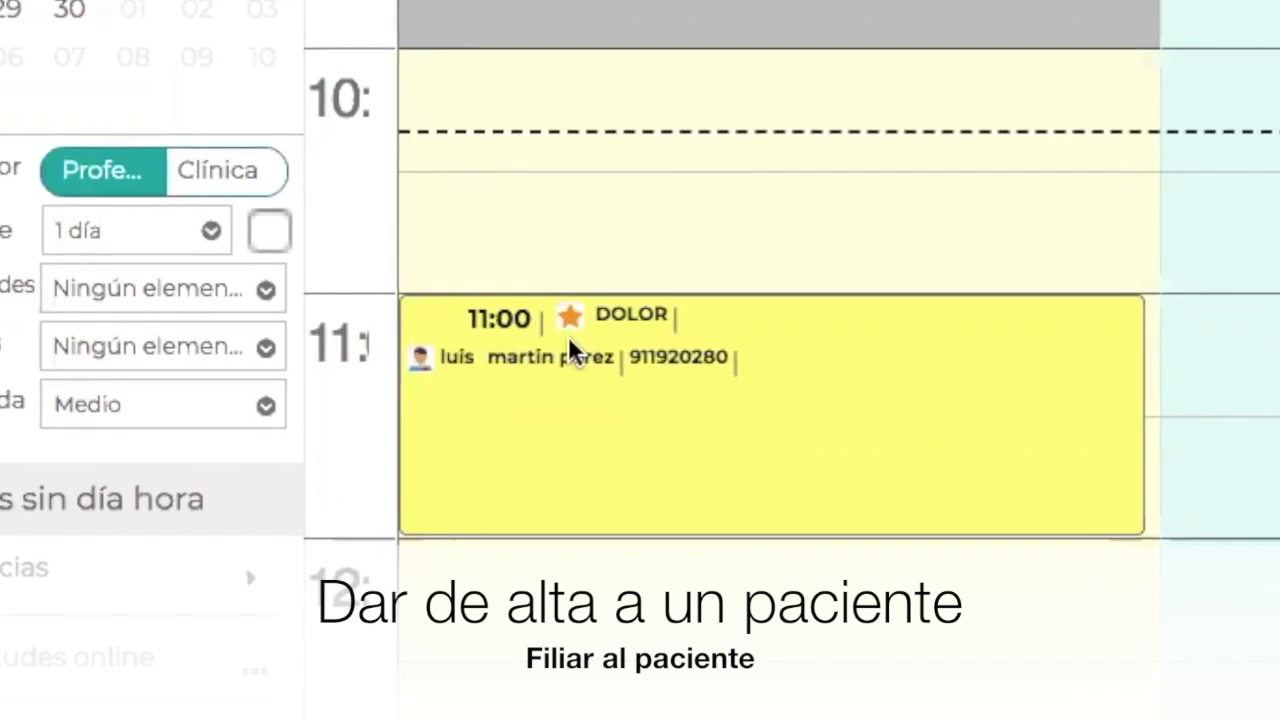
Open the Datos de Filiación record of the patient in the 11:00 appointment.
click(741, 405)
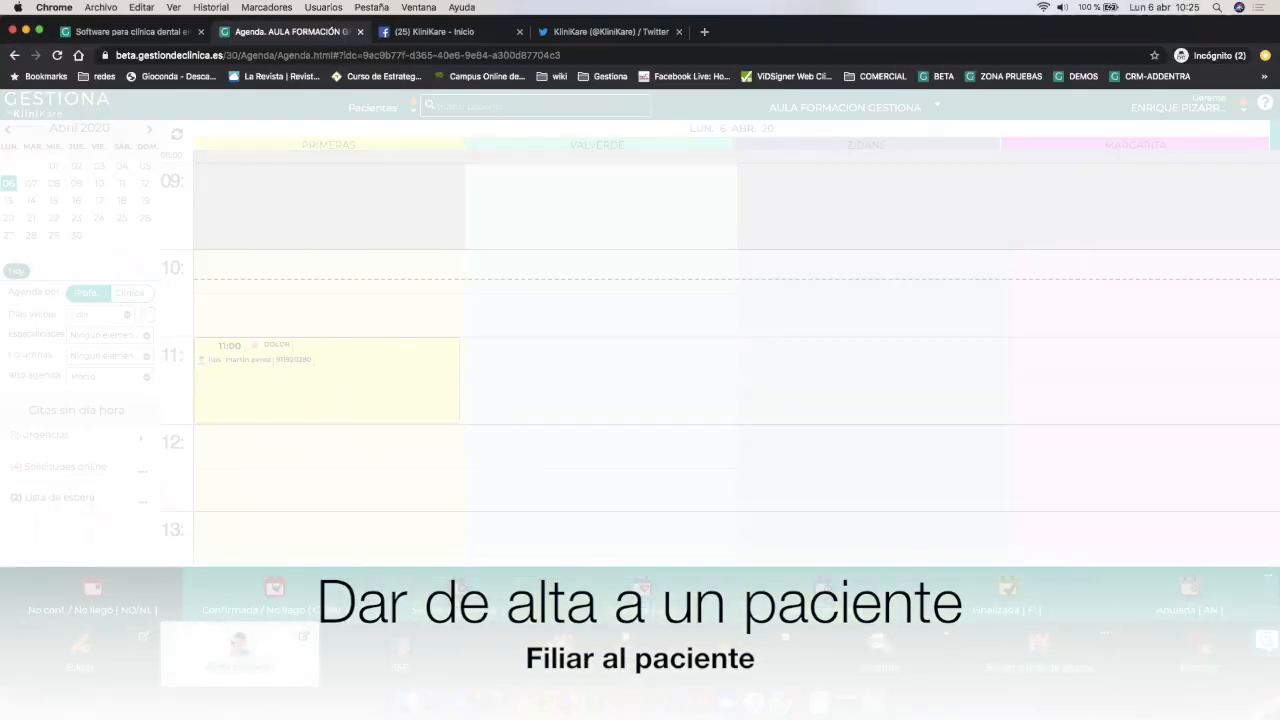
click(241, 646)
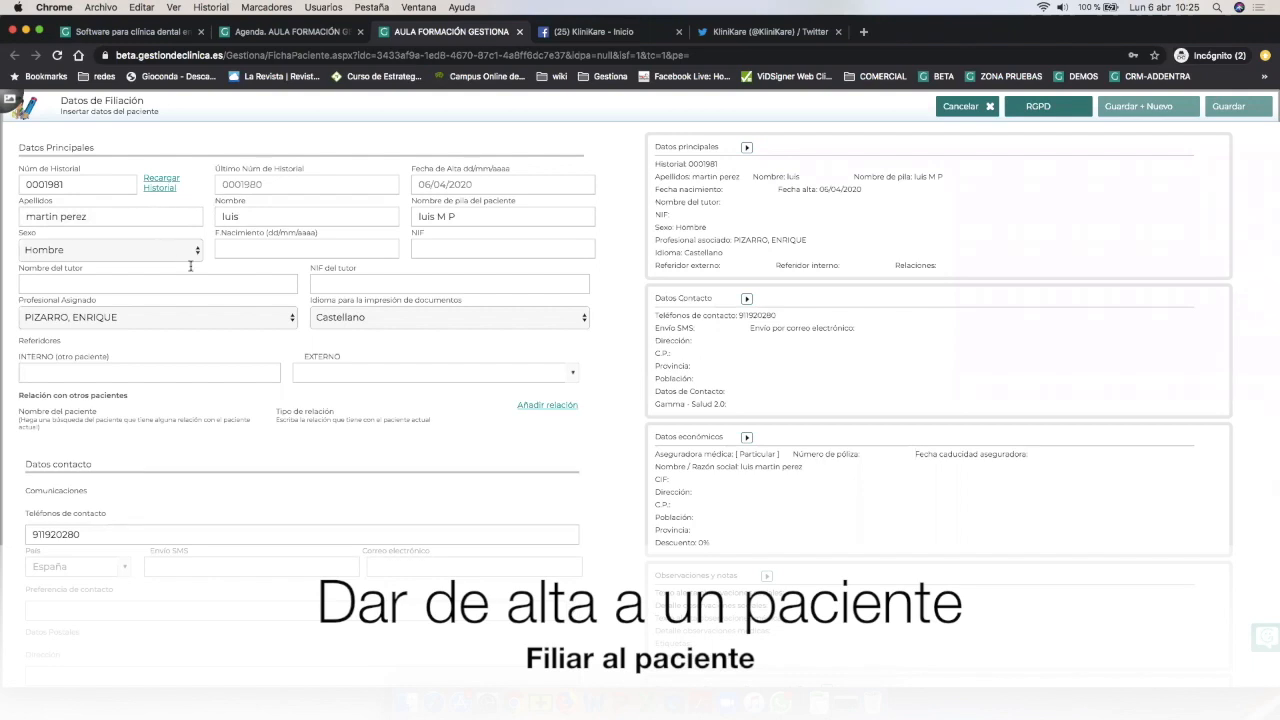
click(220, 250)
text(10101980)
click(450, 252)
text(12121212)
key(Tab)
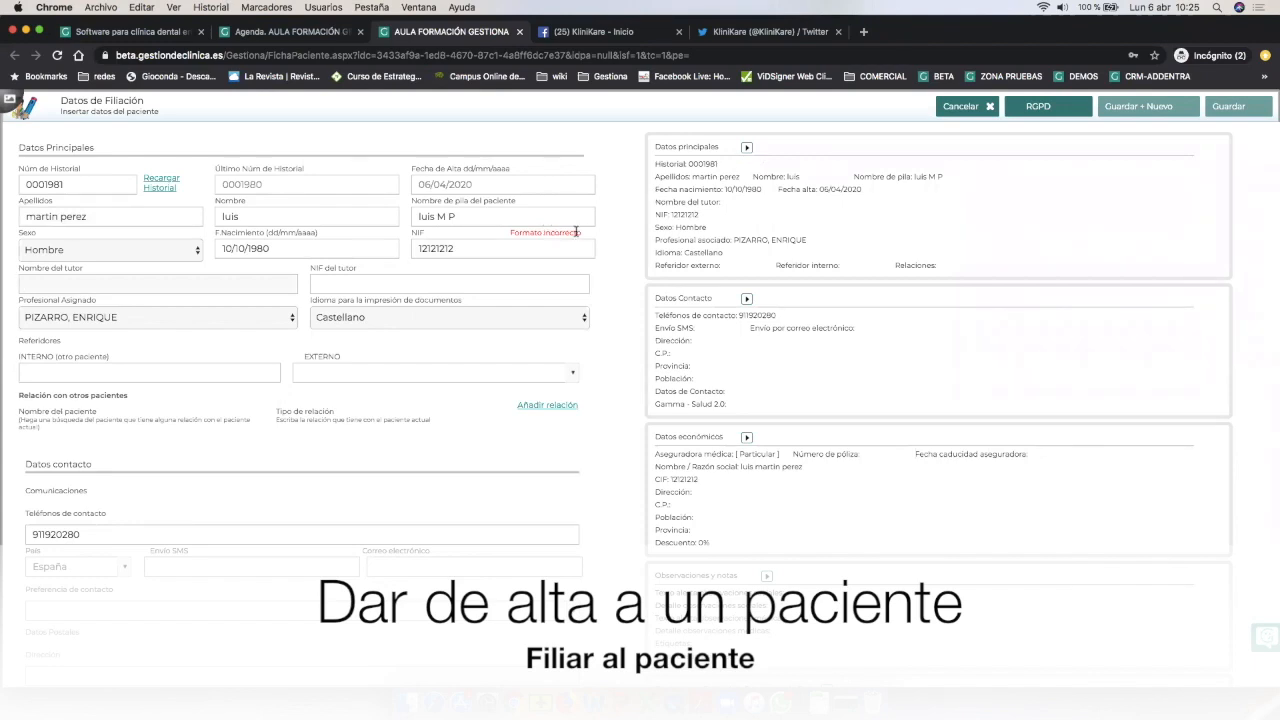
click(490, 250)
text(A)
key(Tab)
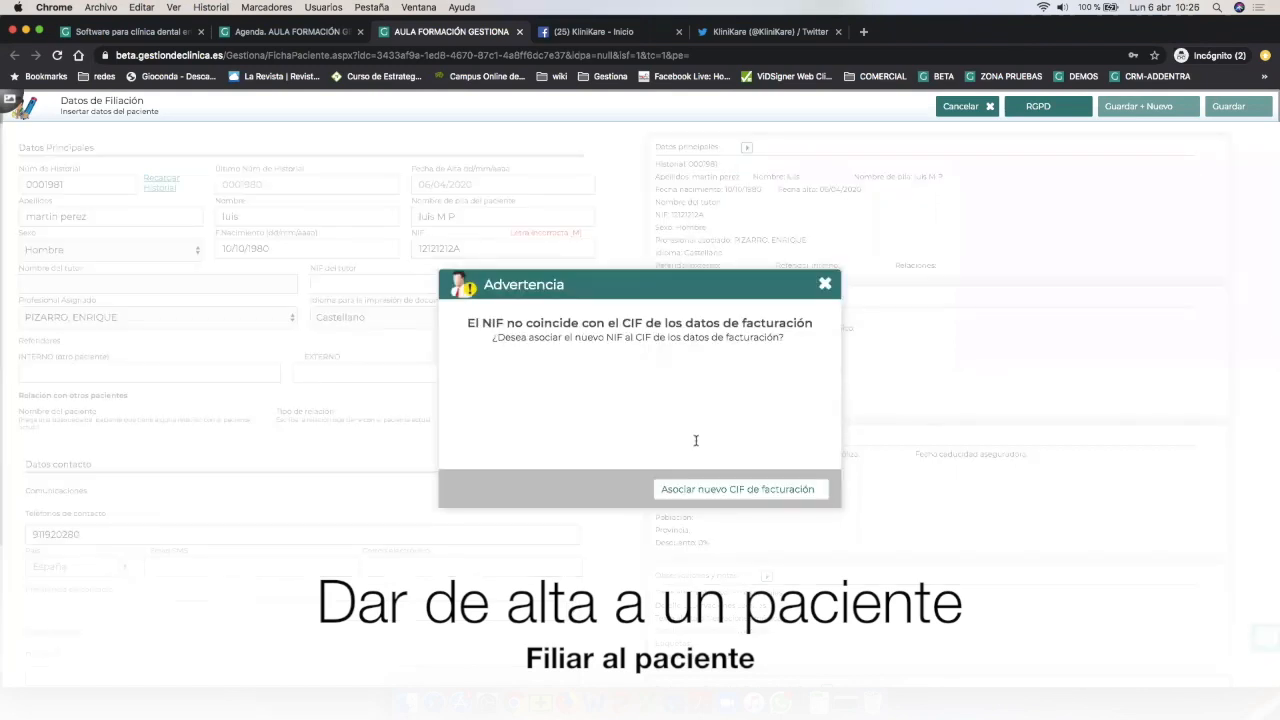
click(720, 489)
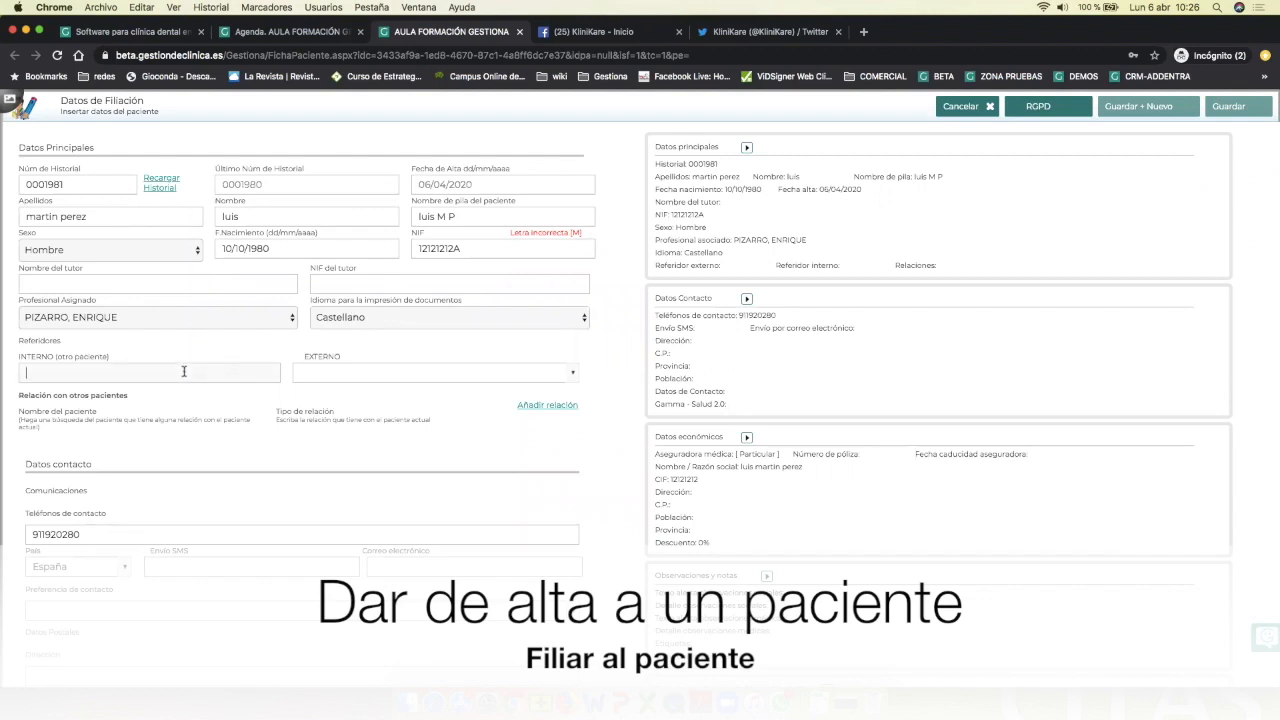
Clear the internal referrer and set the external referral source to Buzoneo 1T 2019.
scroll(184, 371, down, 5)
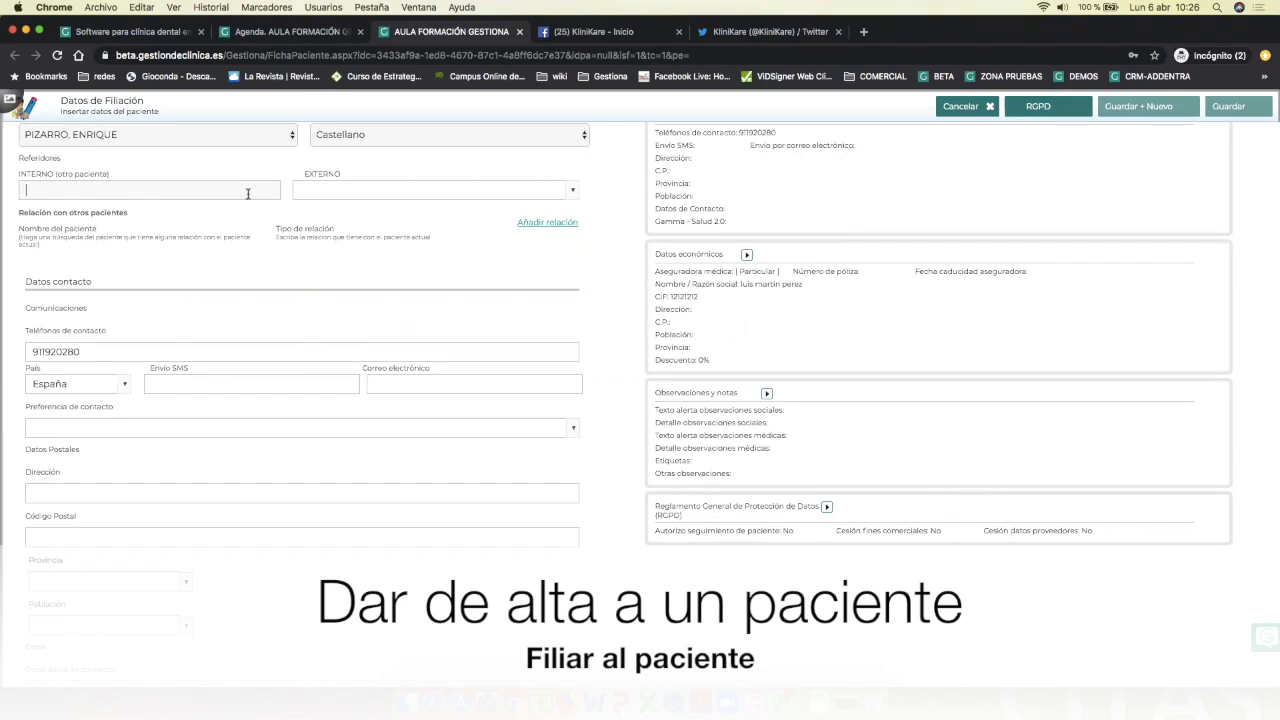
text(martinez)
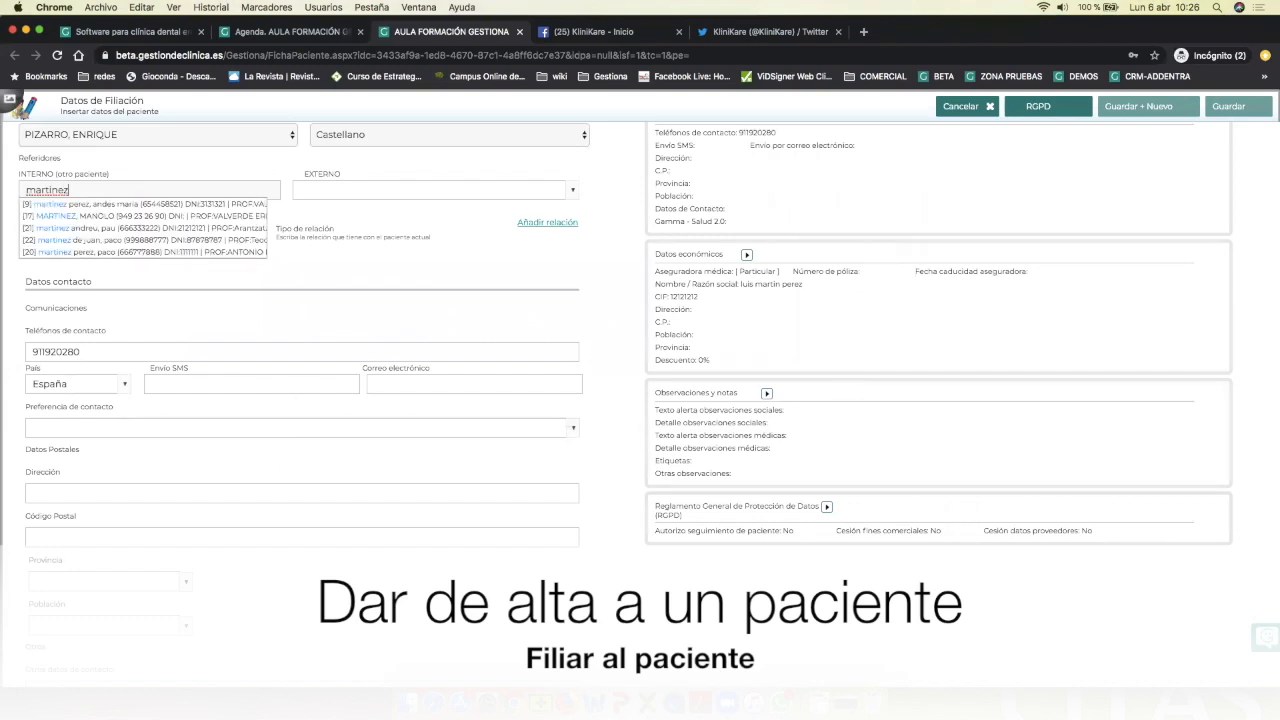
key(BackSpace)
key(BackSpace)
key(BackSpace)
key(BackSpace)
key(BackSpace)
key(BackSpace)
key(BackSpace)
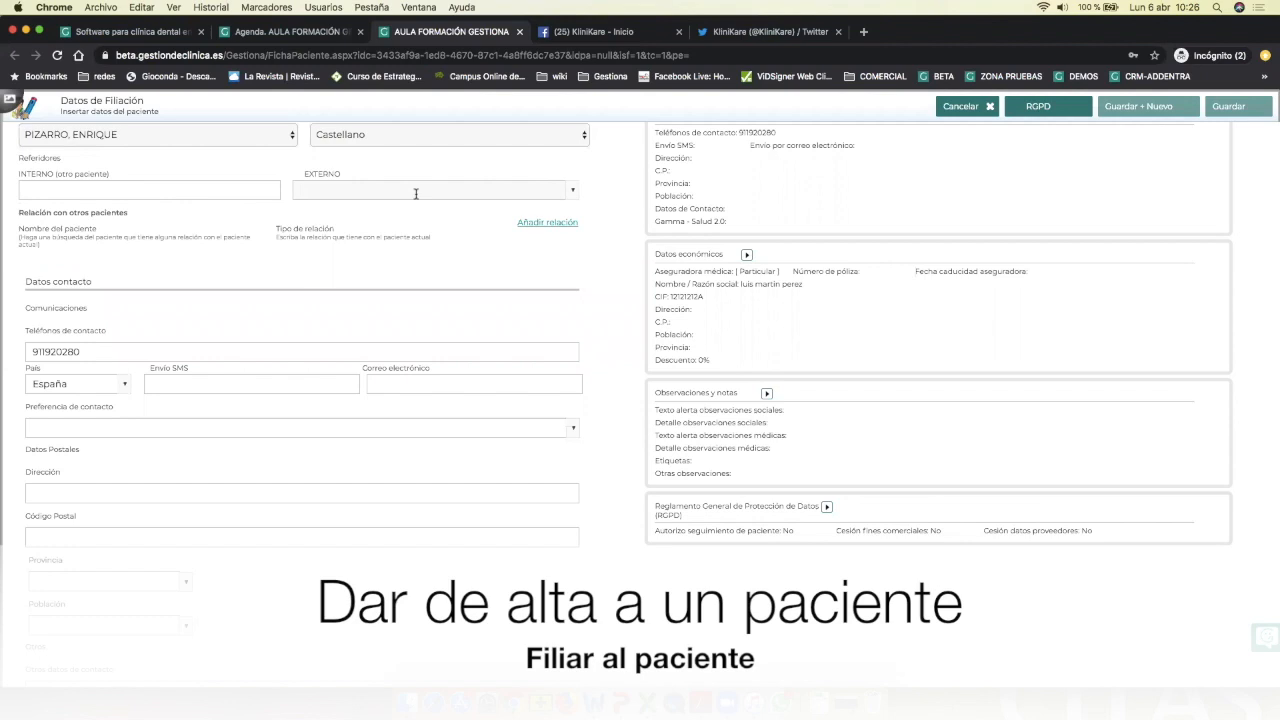
click(416, 193)
text(Buzoneo IT 2019)
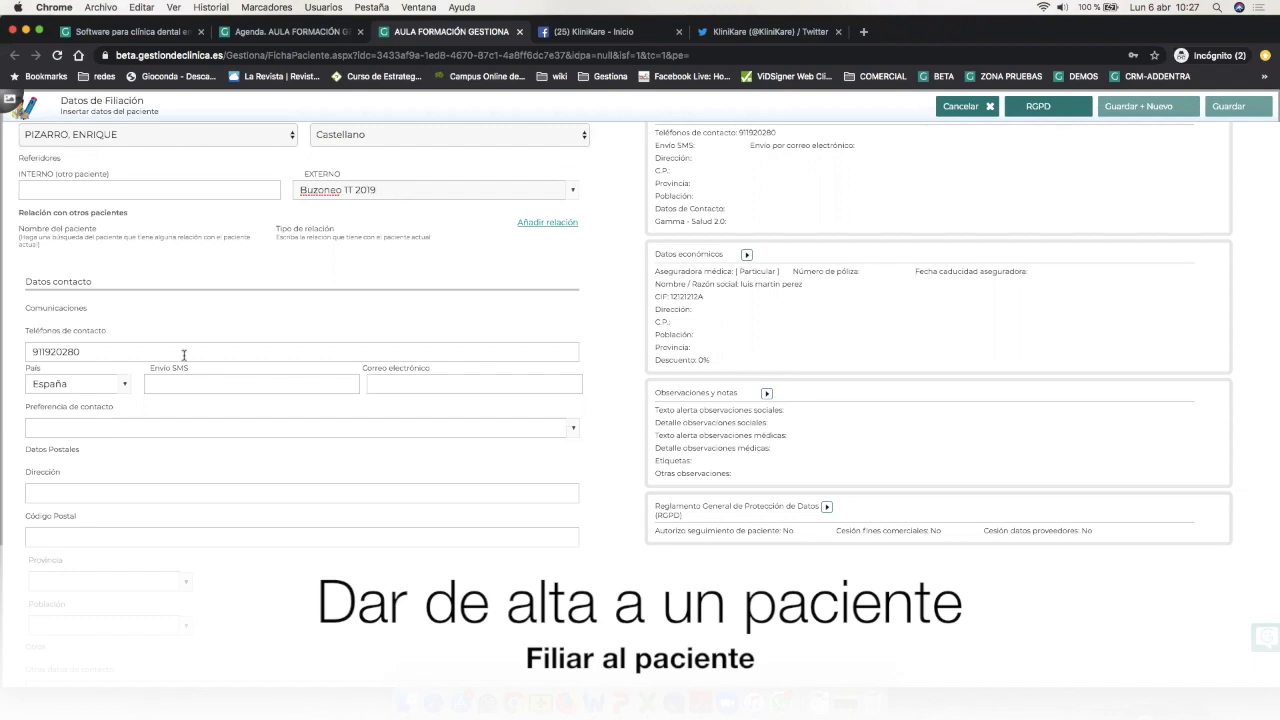
Skip past the contact fields and enter the patient's street address.
click(85, 349)
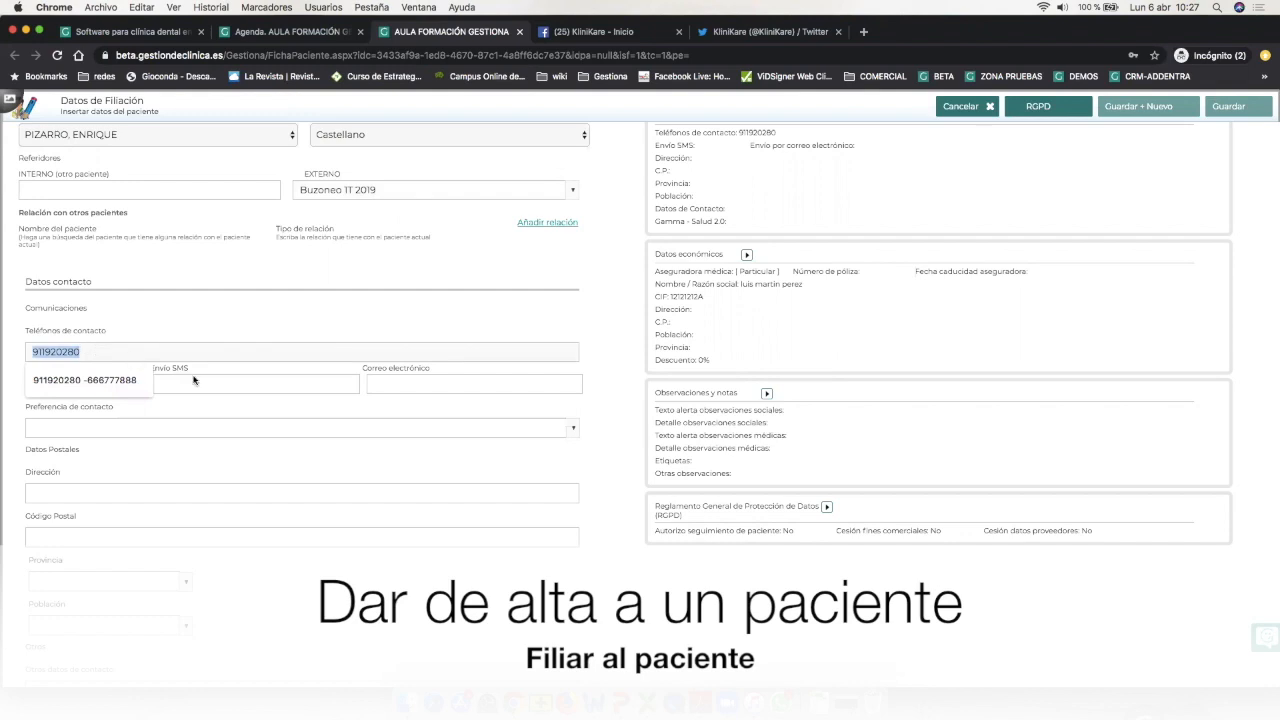
click(193, 380)
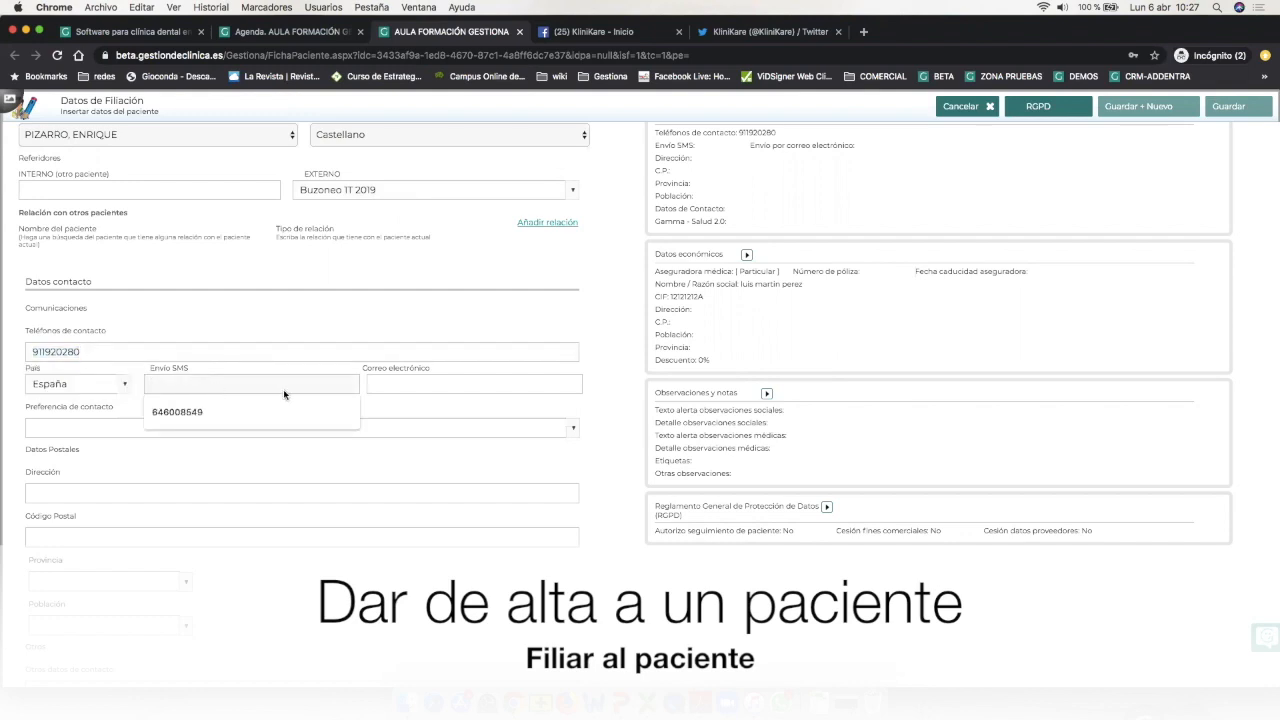
click(413, 384)
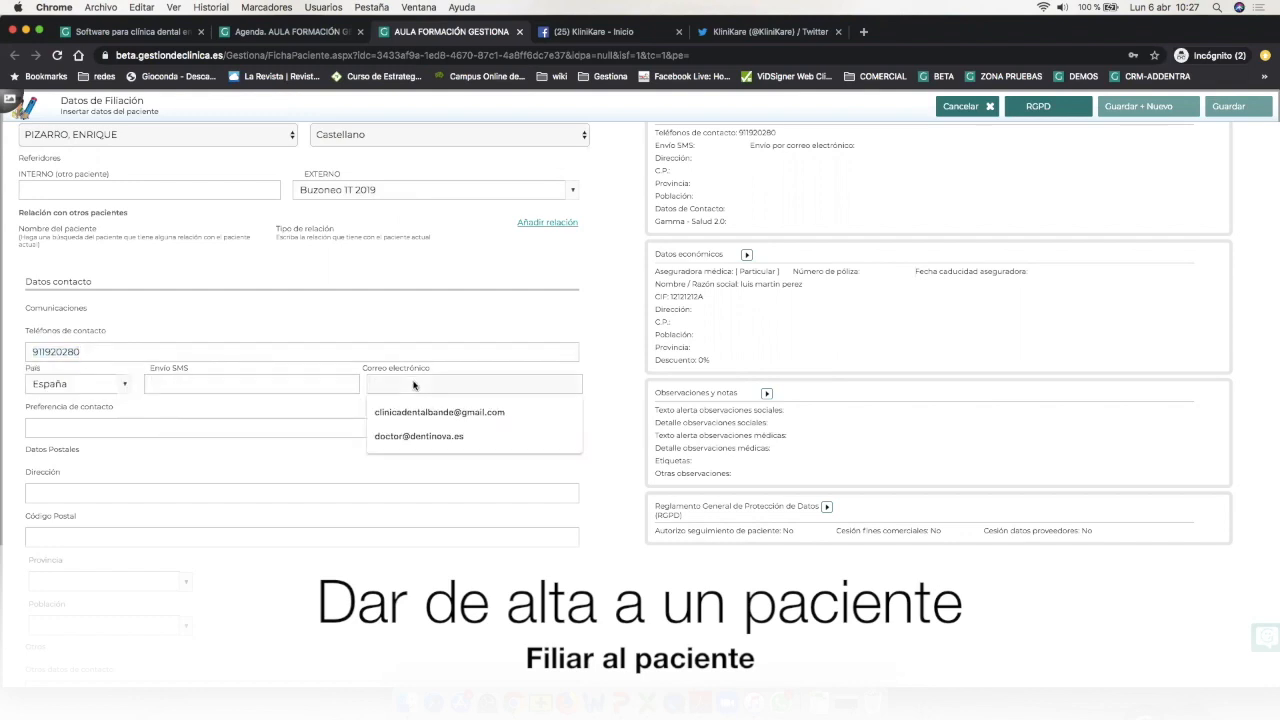
click(183, 429)
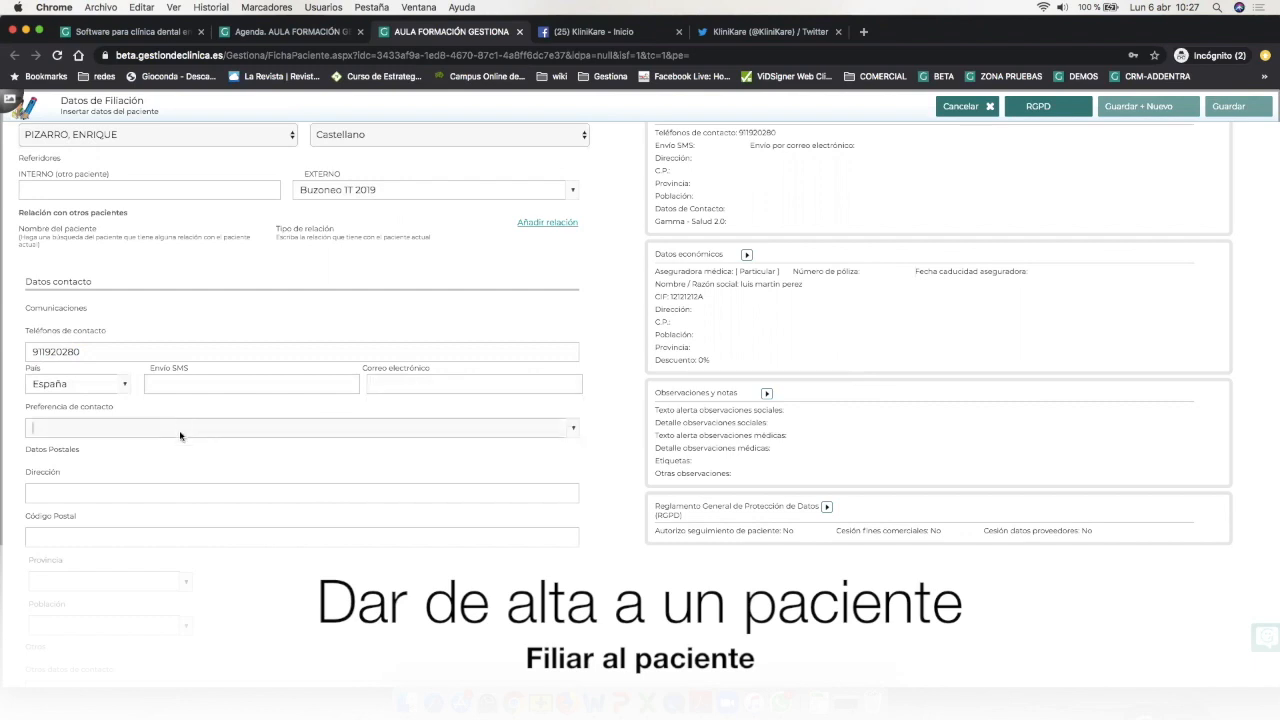
click(173, 489)
scroll(177, 440, down, 7)
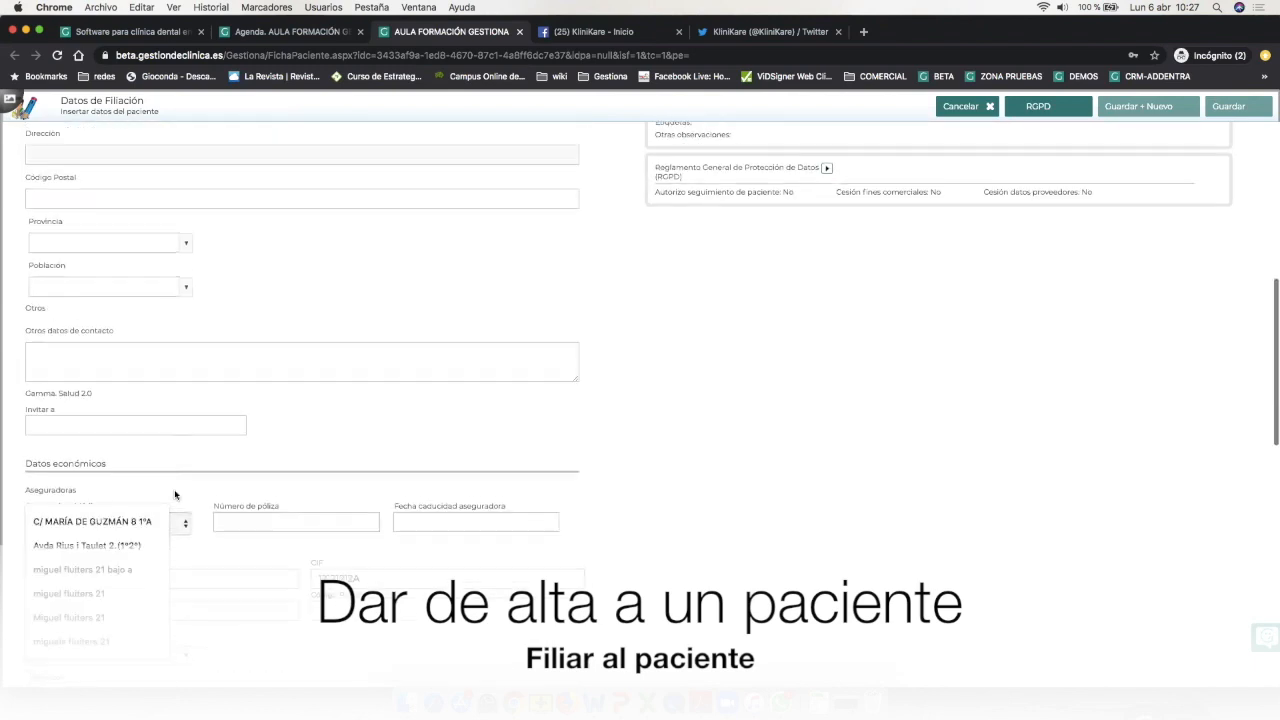
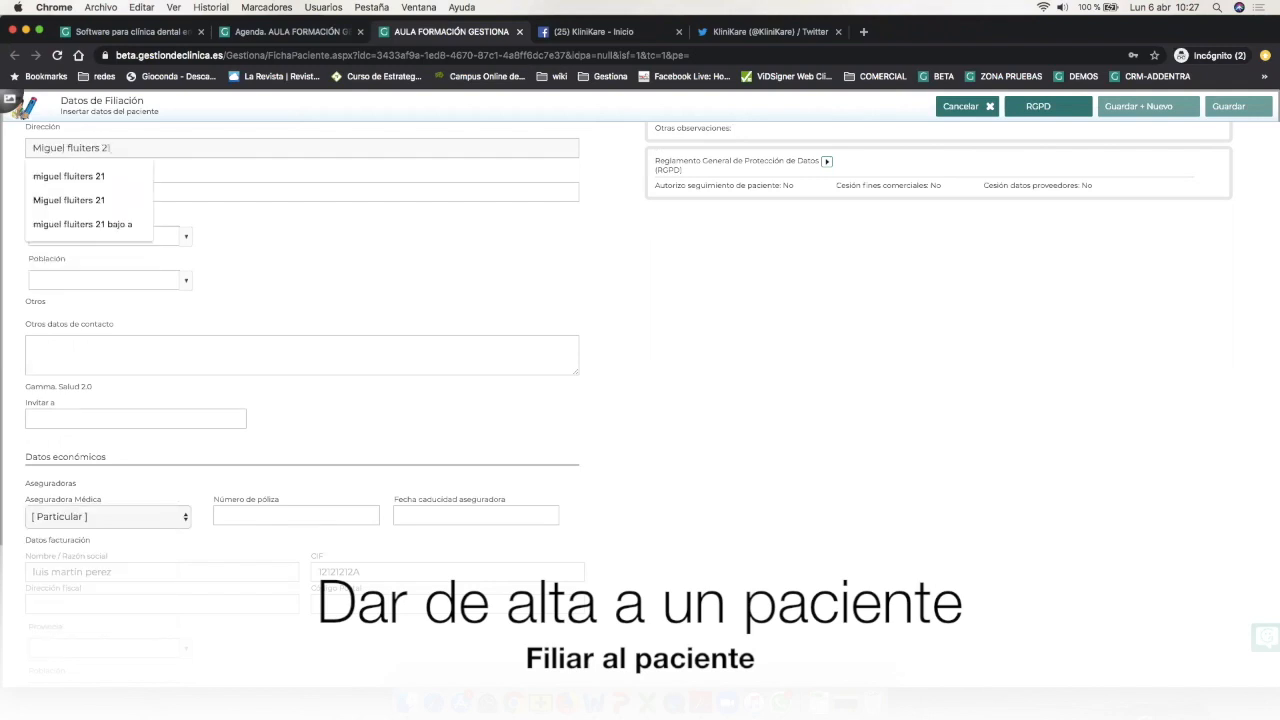
key(Tab)
Fill in the postcode and pick Guadalajara as both province and town.
text(19001)
key(Tab)
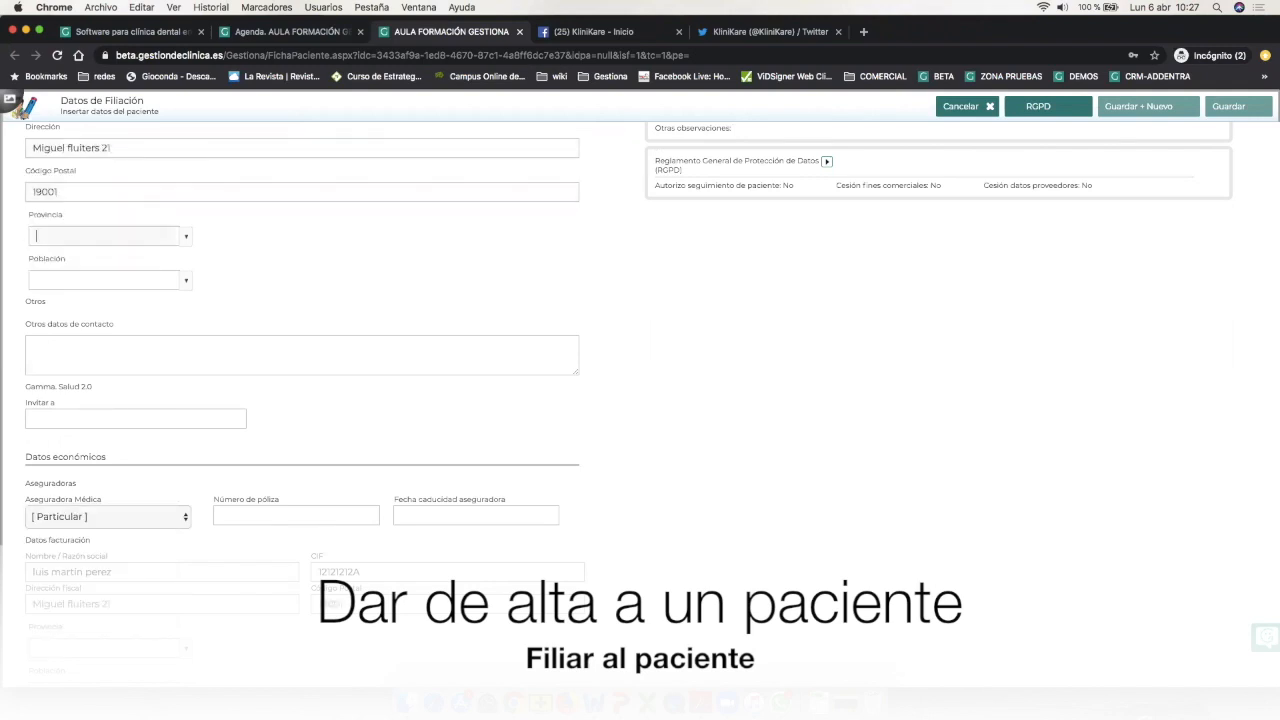
text(guad)
click(98, 261)
click(87, 284)
text(Guadal)
key(Return)
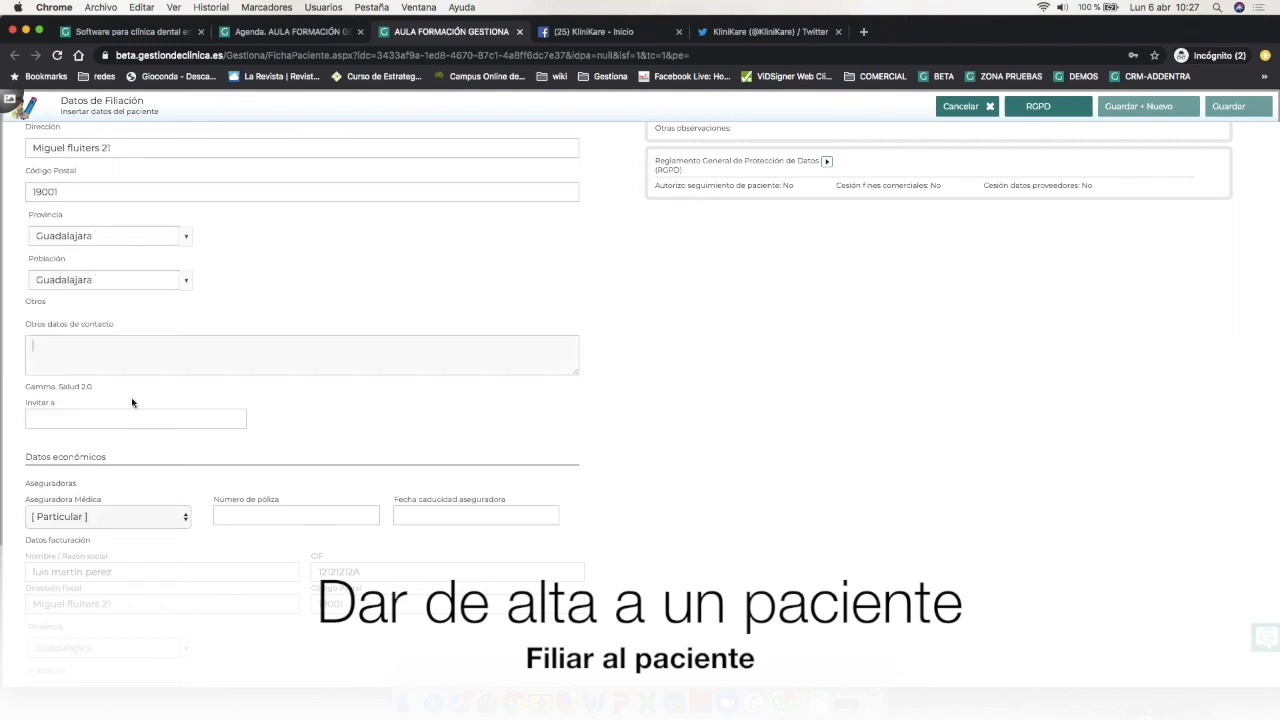
scroll(135, 403, down, 5)
scroll(135, 403, down, 2)
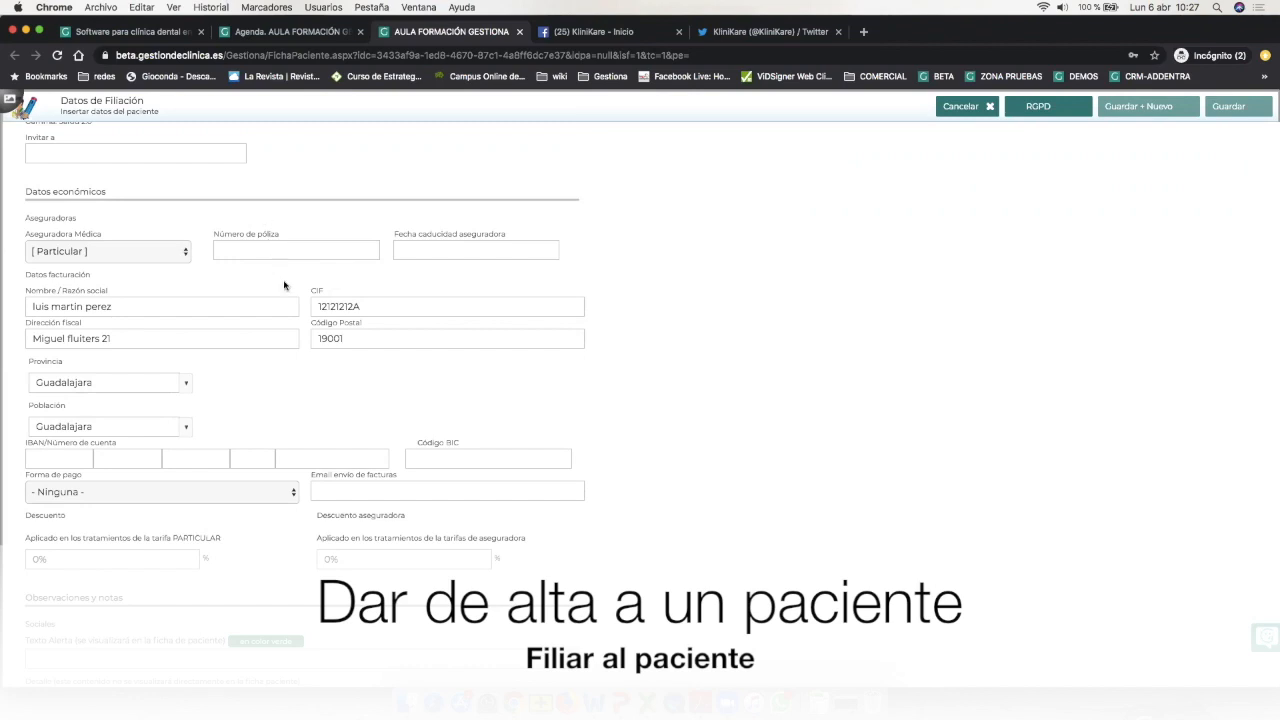
scroll(278, 274, down, 1)
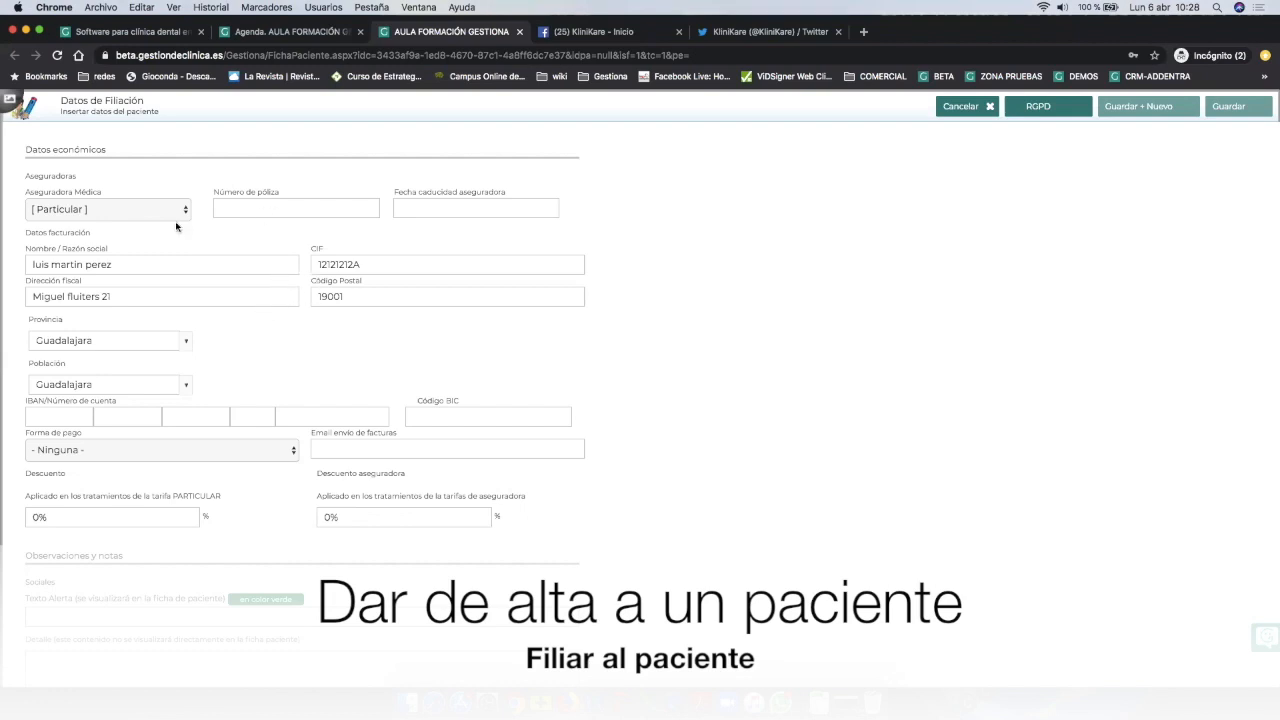
click(119, 209)
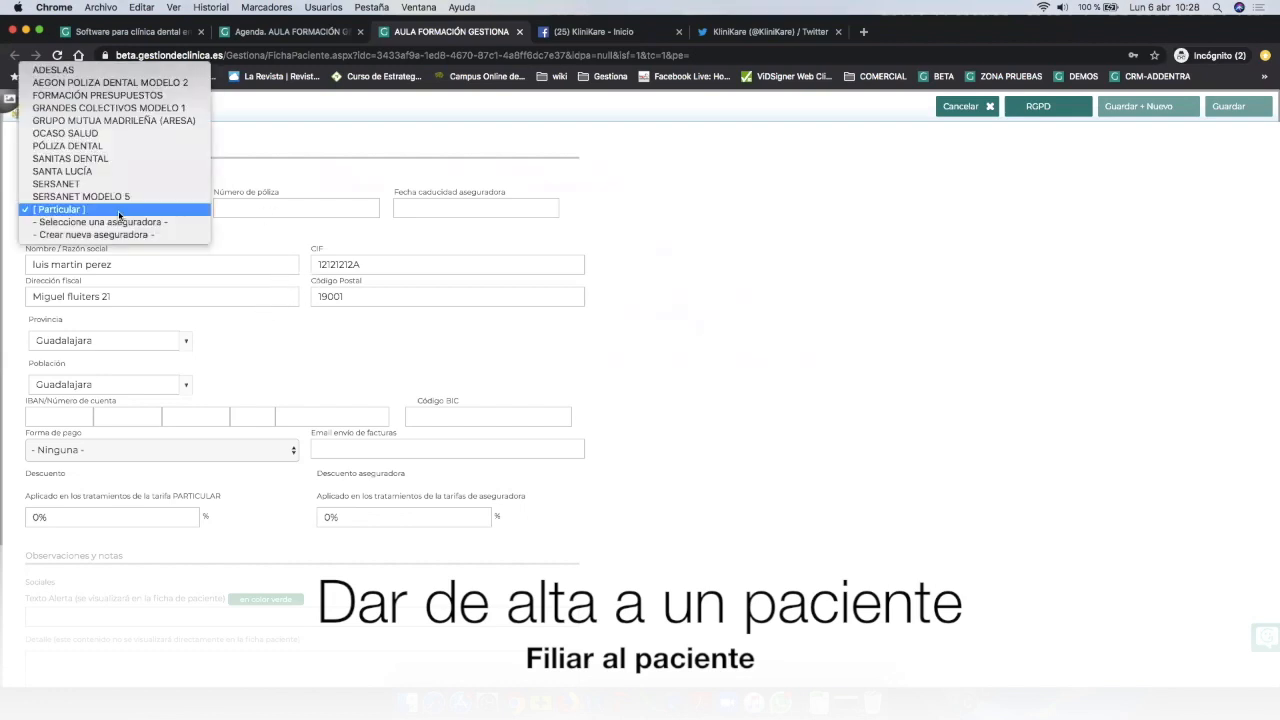
click(119, 211)
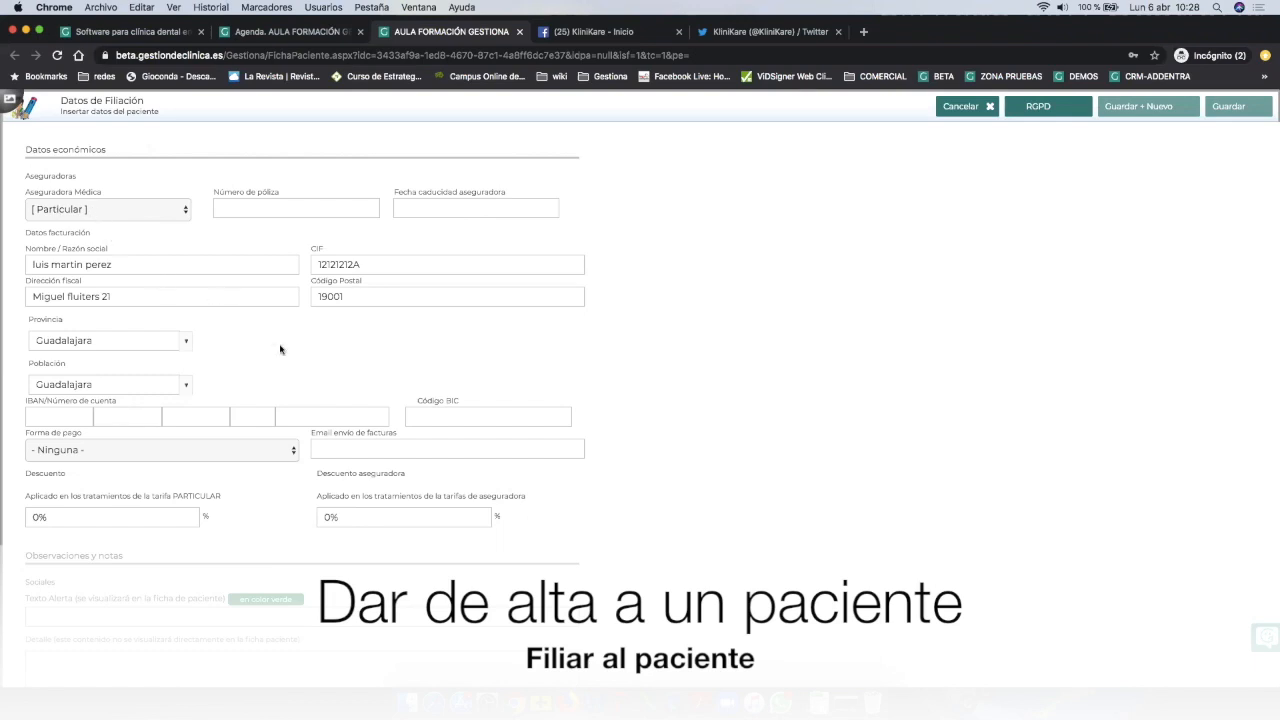
scroll(313, 373, down, 2)
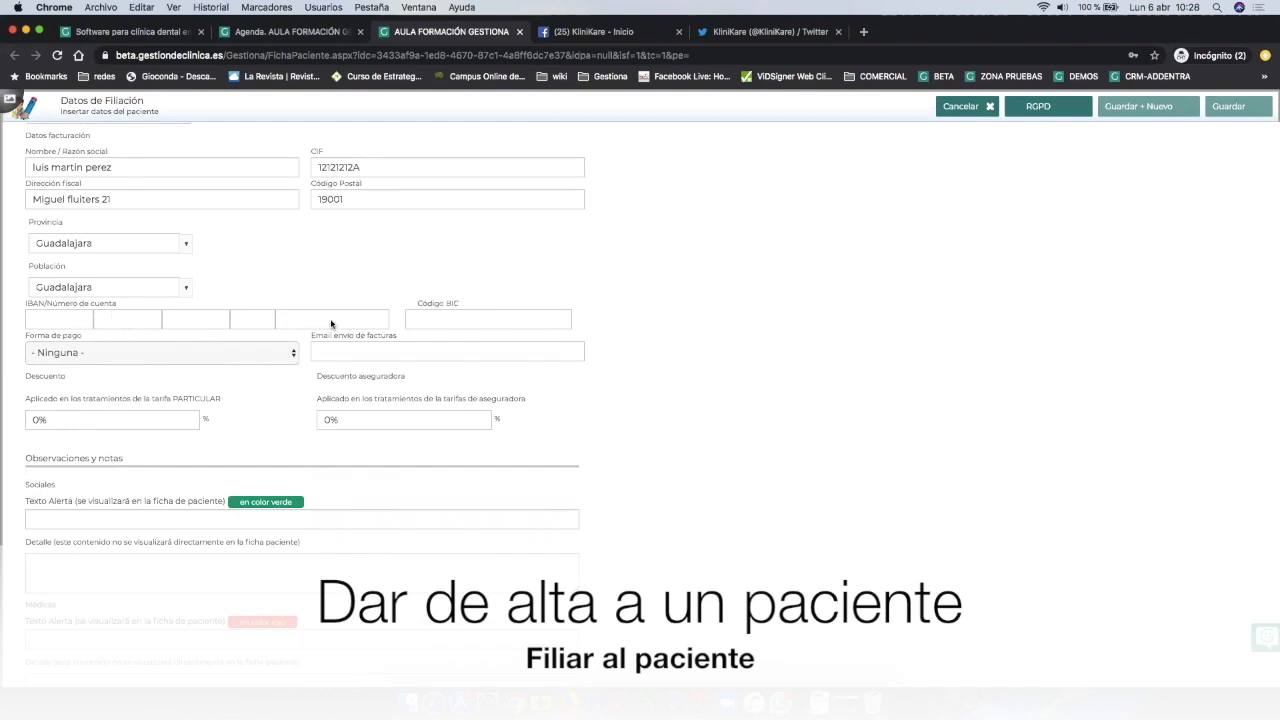
scroll(430, 422, down, 4)
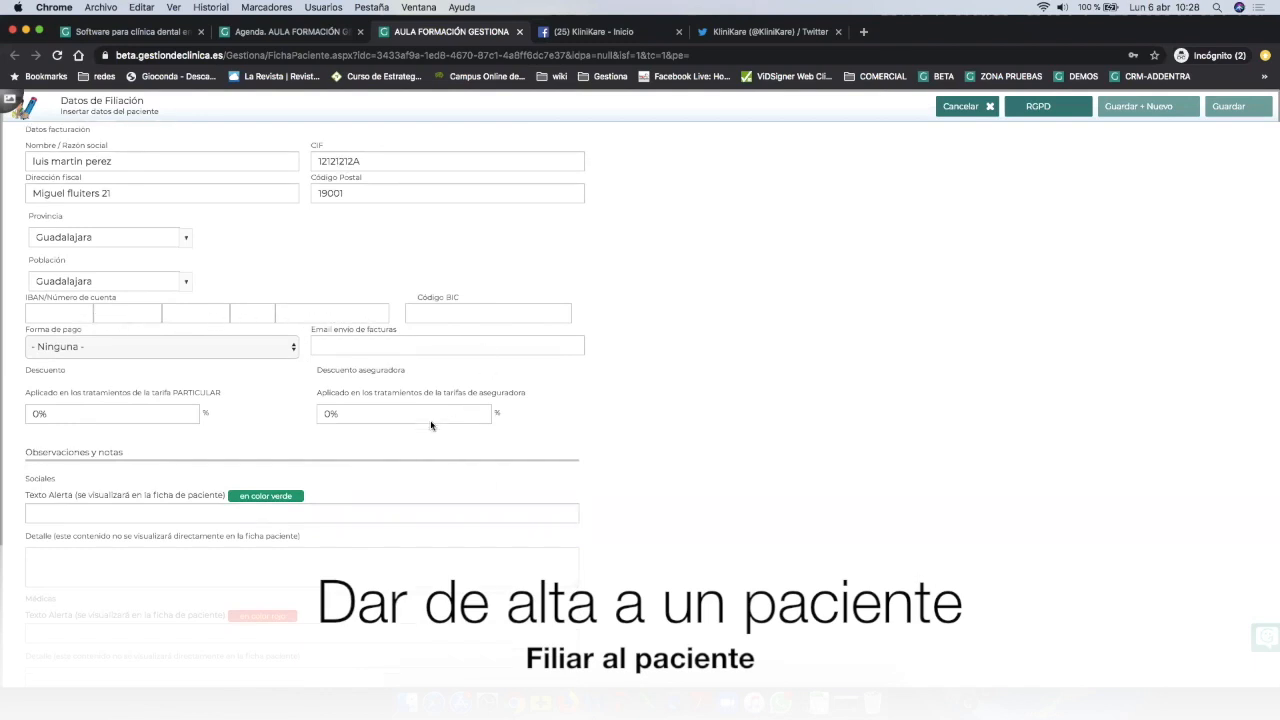
scroll(431, 425, down, 1)
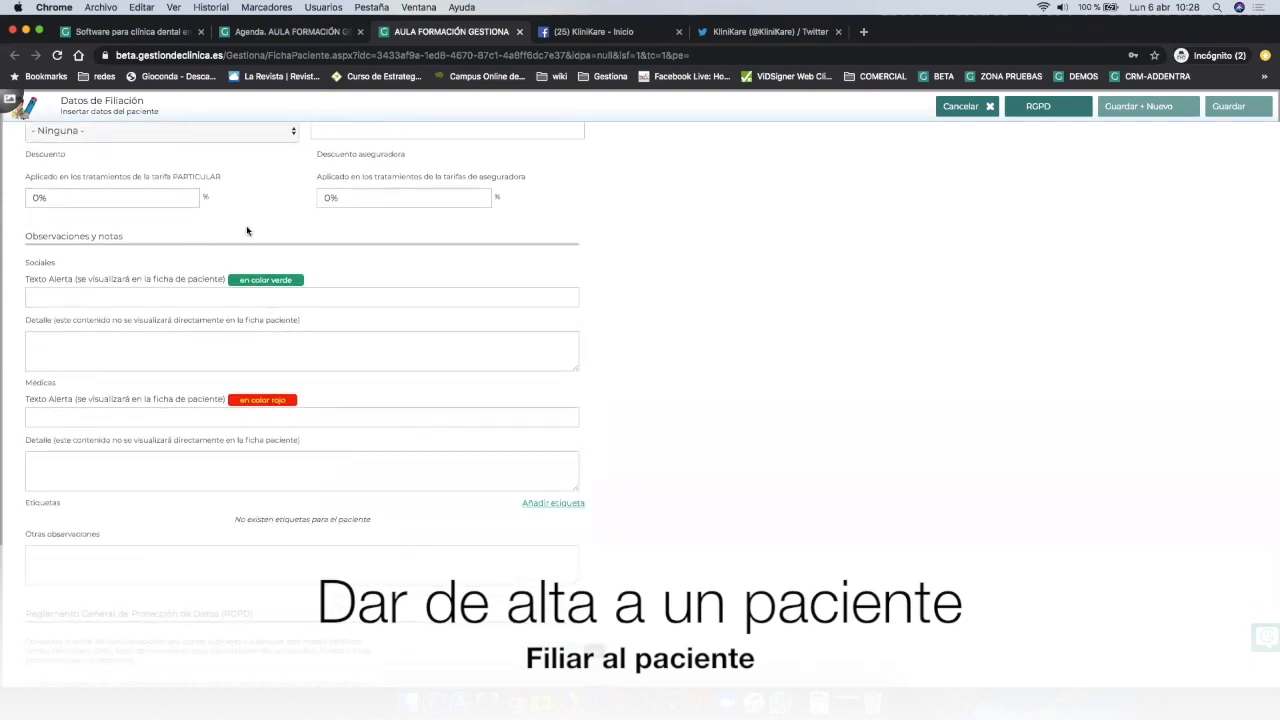
scroll(200, 350, down, 2)
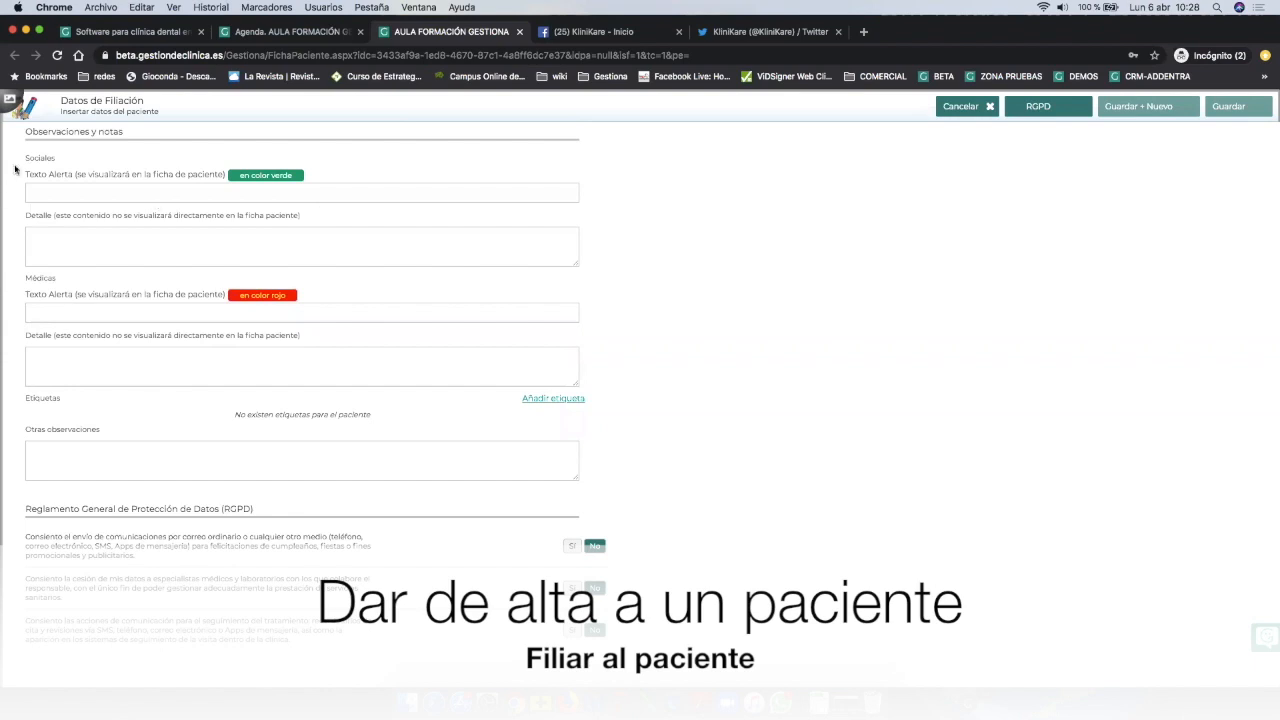
Enter XXXXXXXX as the medical alert text with VIH as its detail.
click(208, 192)
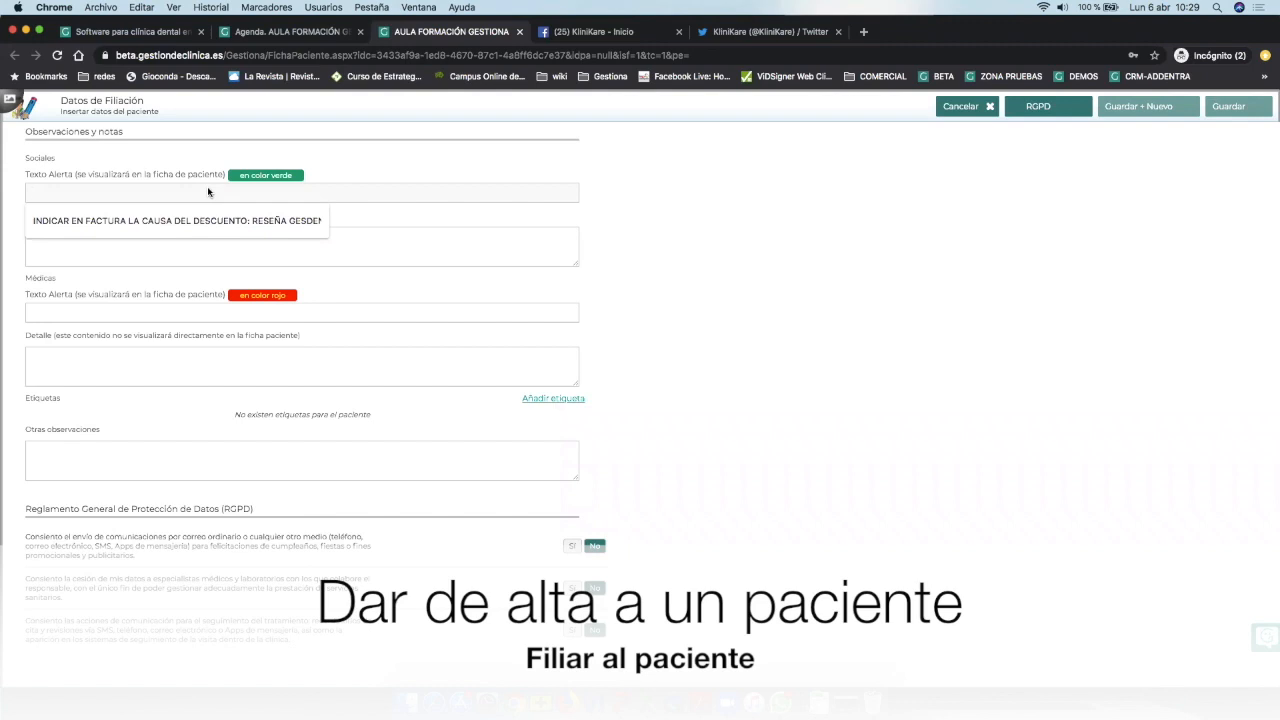
click(129, 313)
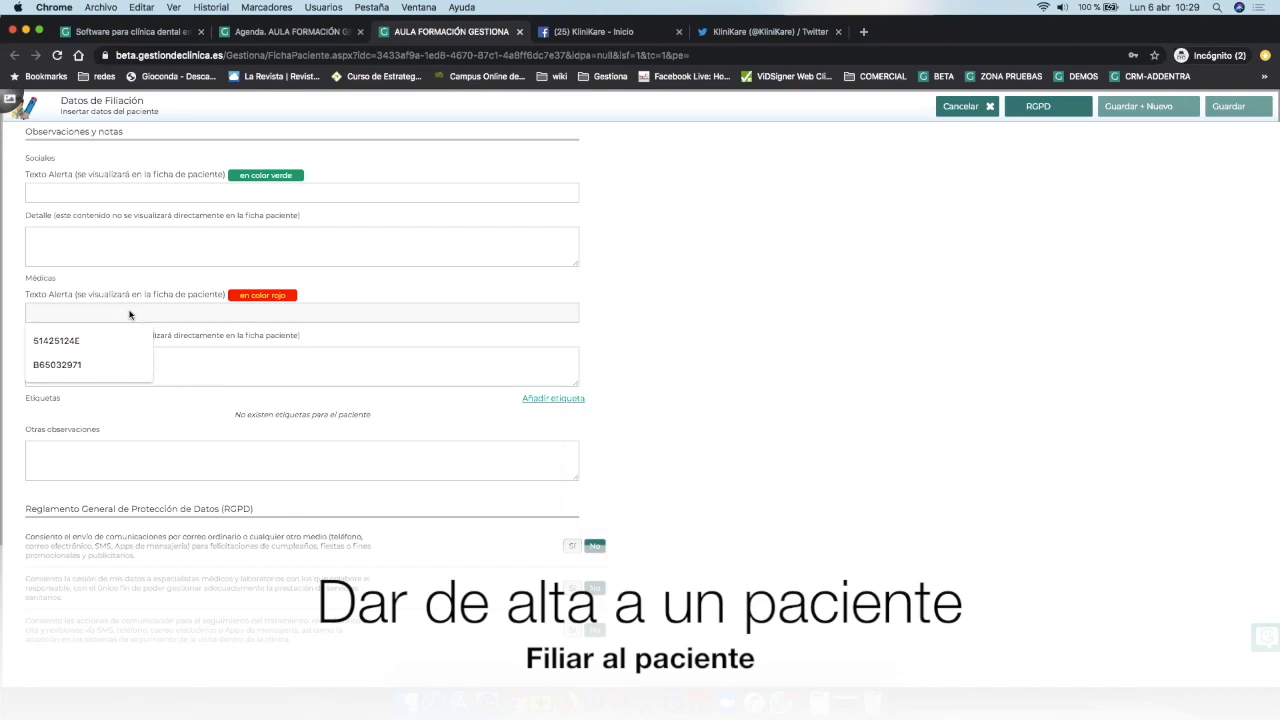
click(195, 365)
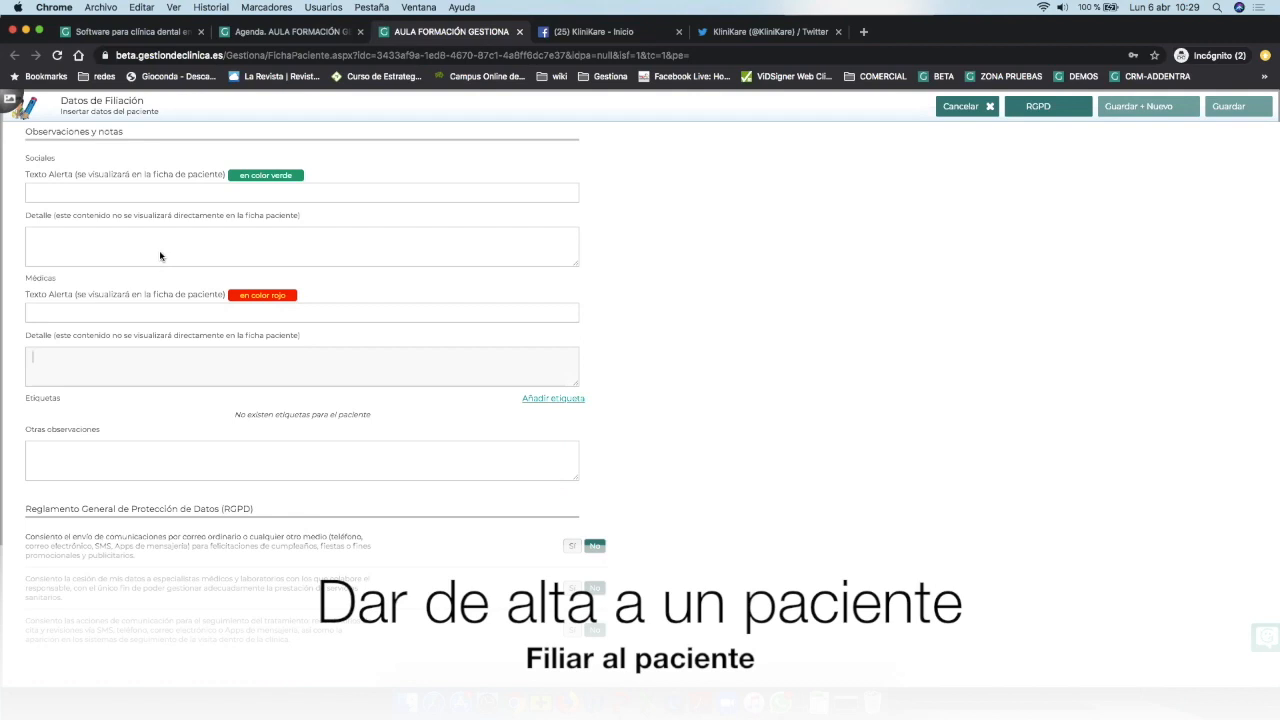
click(121, 310)
text(XXXXXXXX)
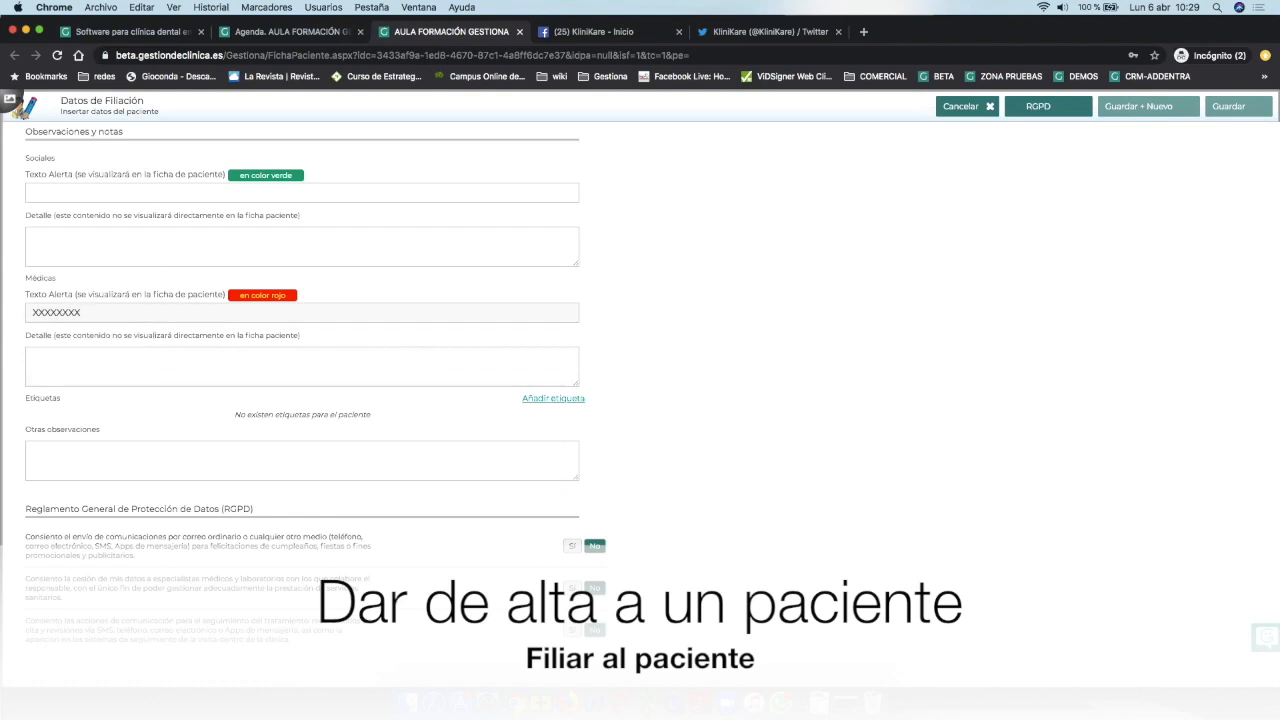
click(78, 365)
text(VIH)
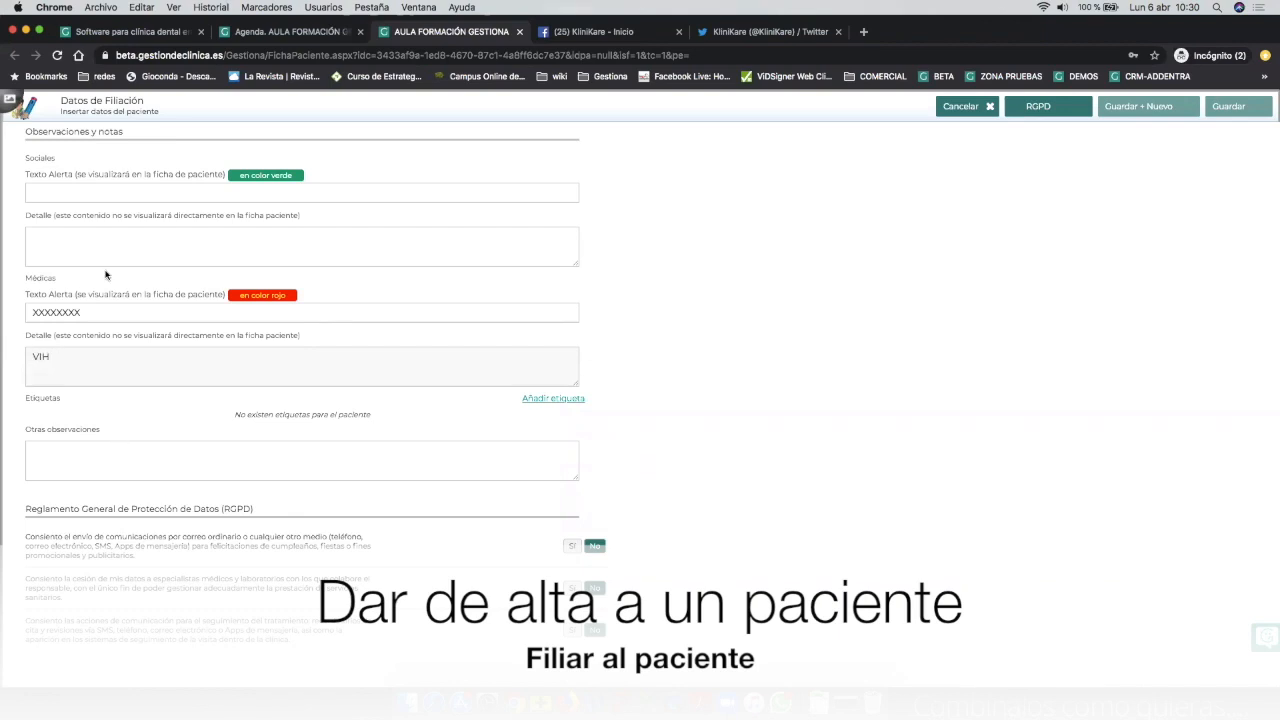
Check the alert entries and add an empty tag entry under Etiquetas.
double_click(84, 315)
double_click(56, 361)
click(293, 406)
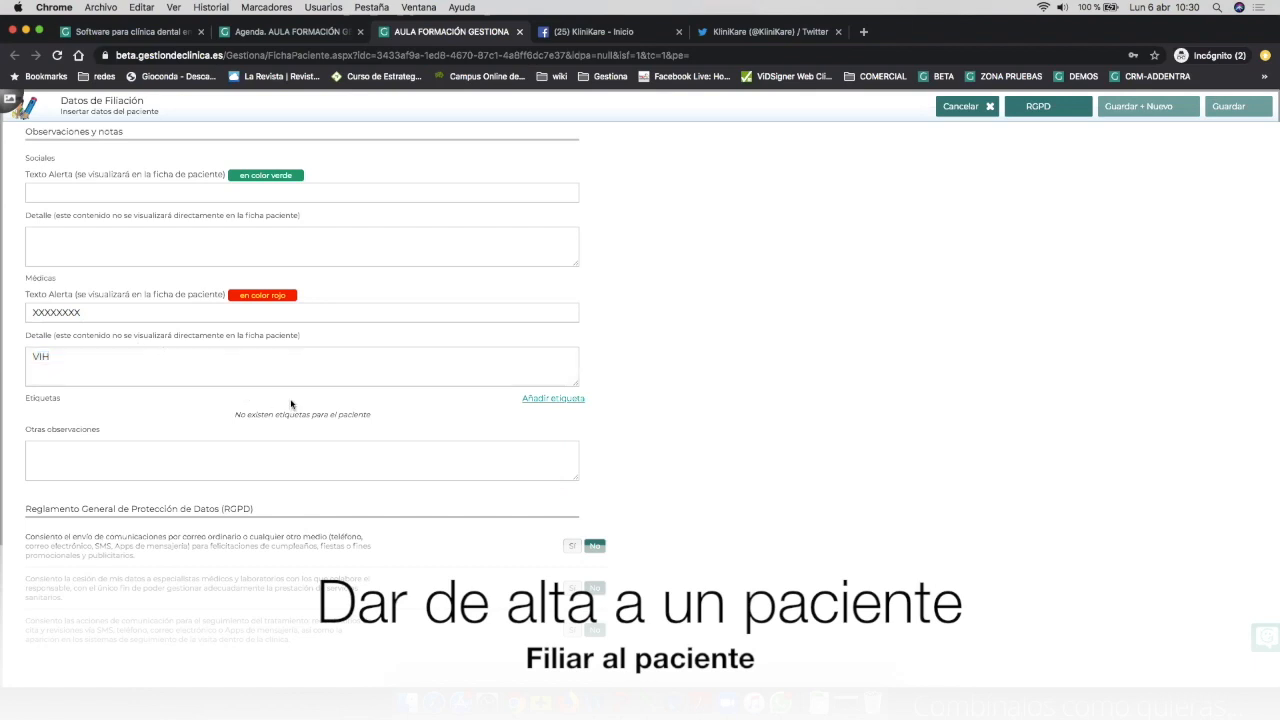
click(551, 399)
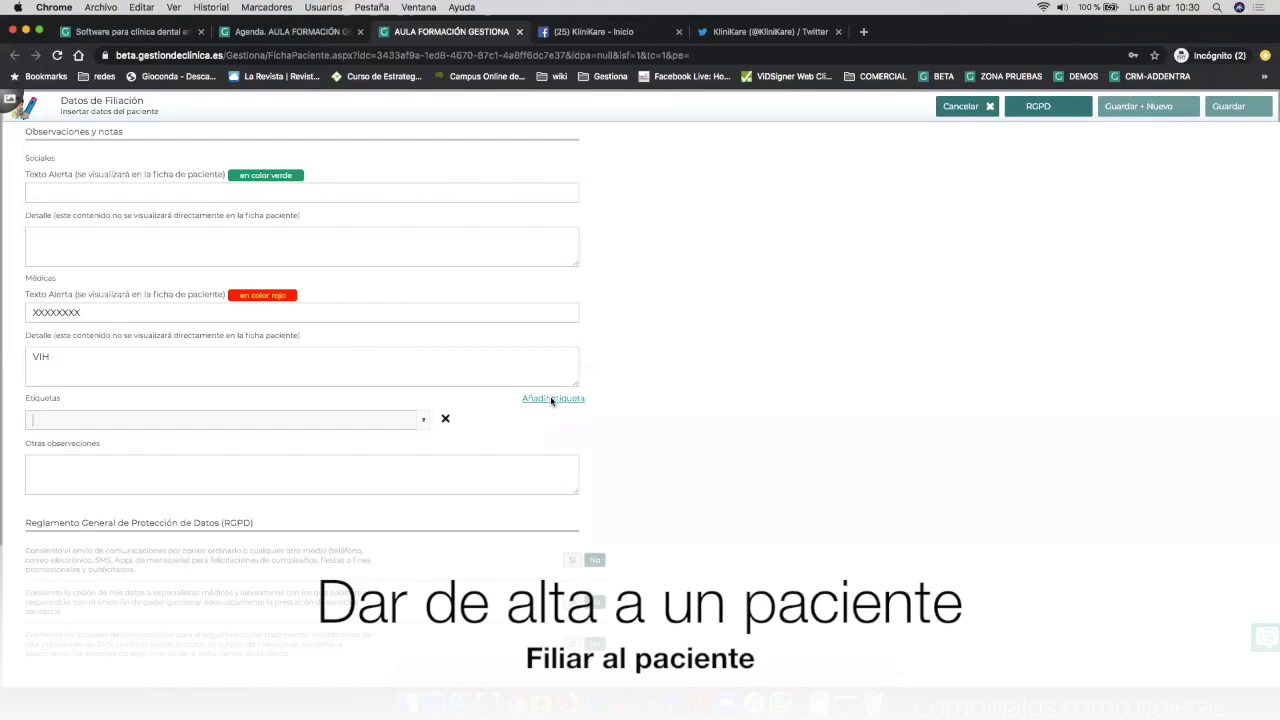
Add the Mercadona tag plus three empty tag rows.
text(Mercadona)
key(Return)
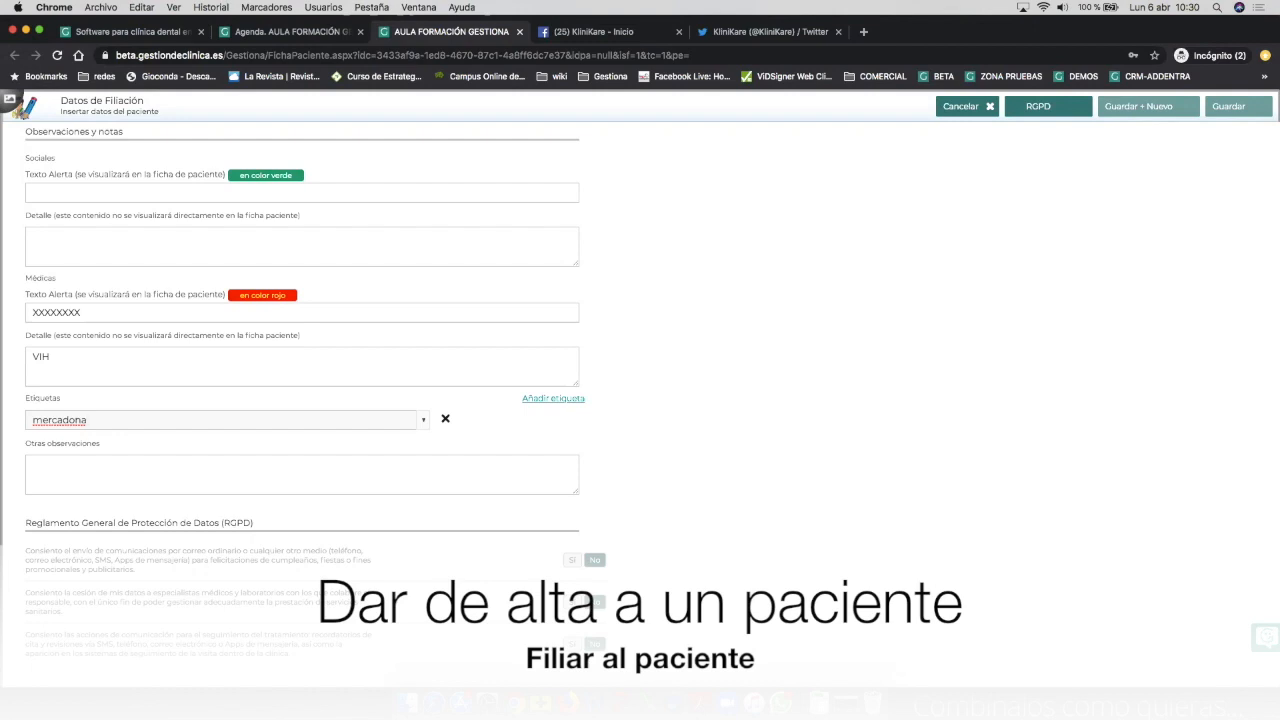
click(566, 397)
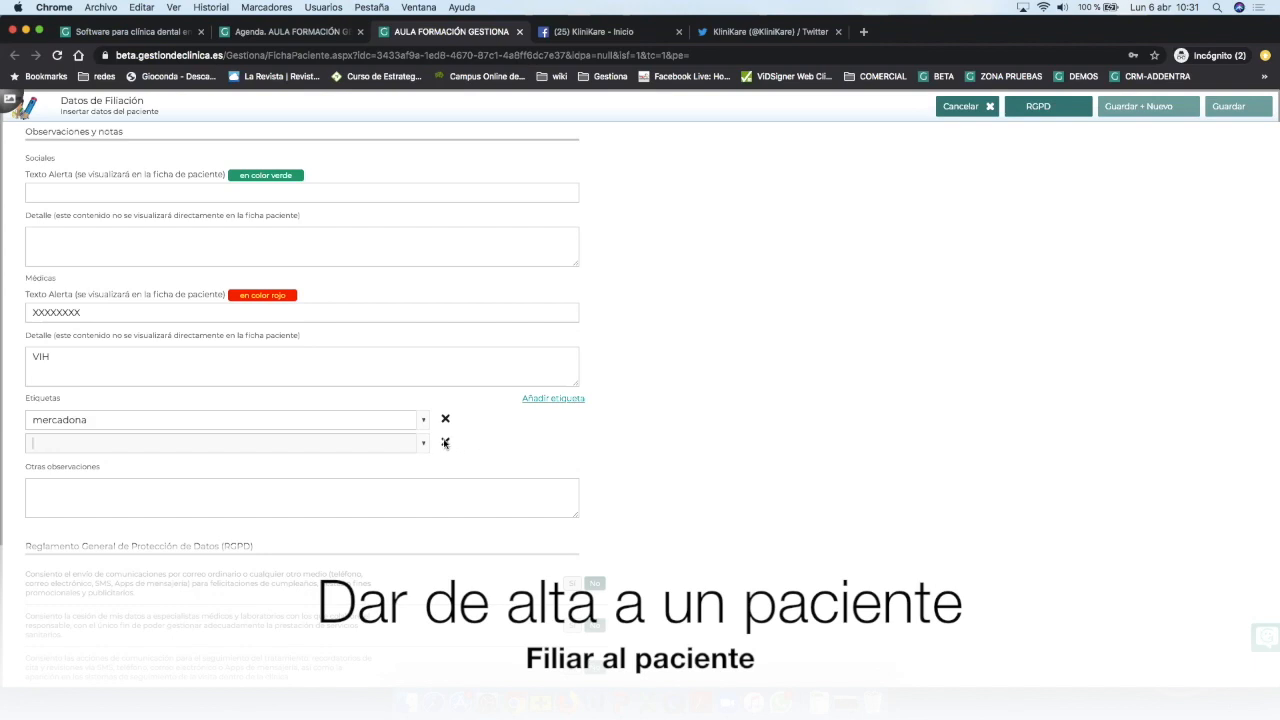
click(553, 399)
click(553, 399)
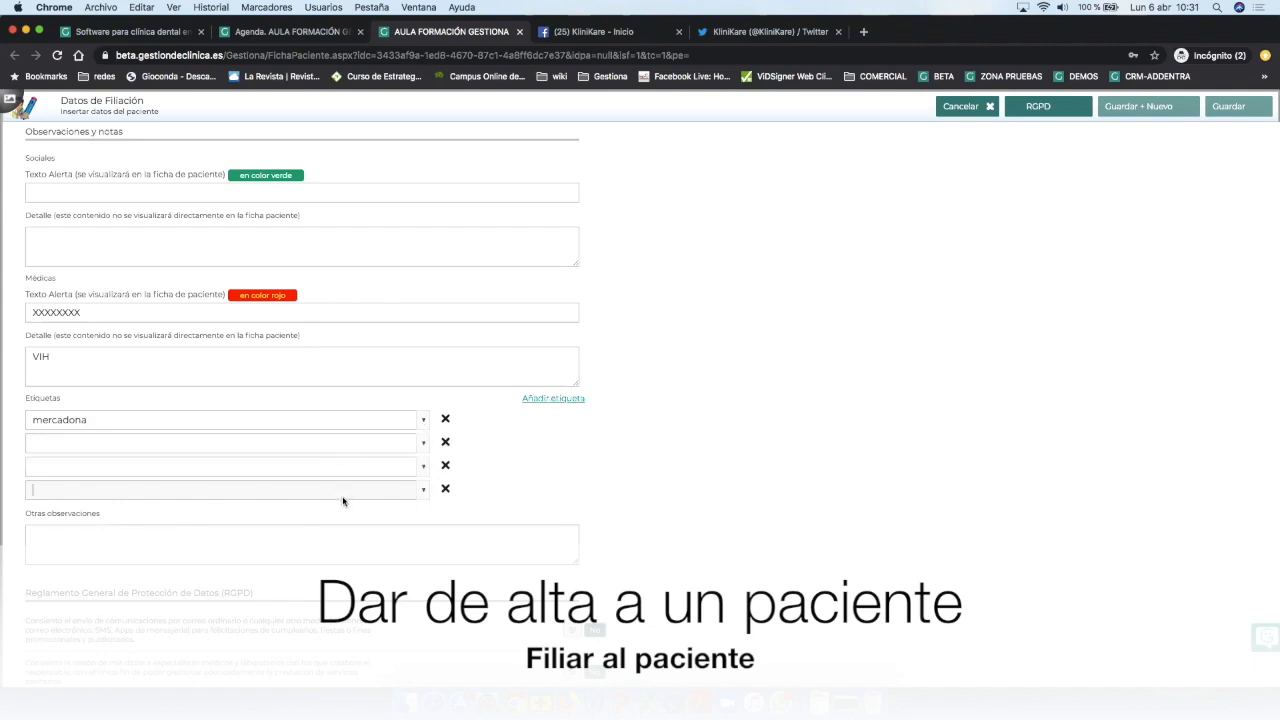
Delete the three empty tag rows and the mercadona tag.
click(445, 443)
click(445, 443)
click(446, 443)
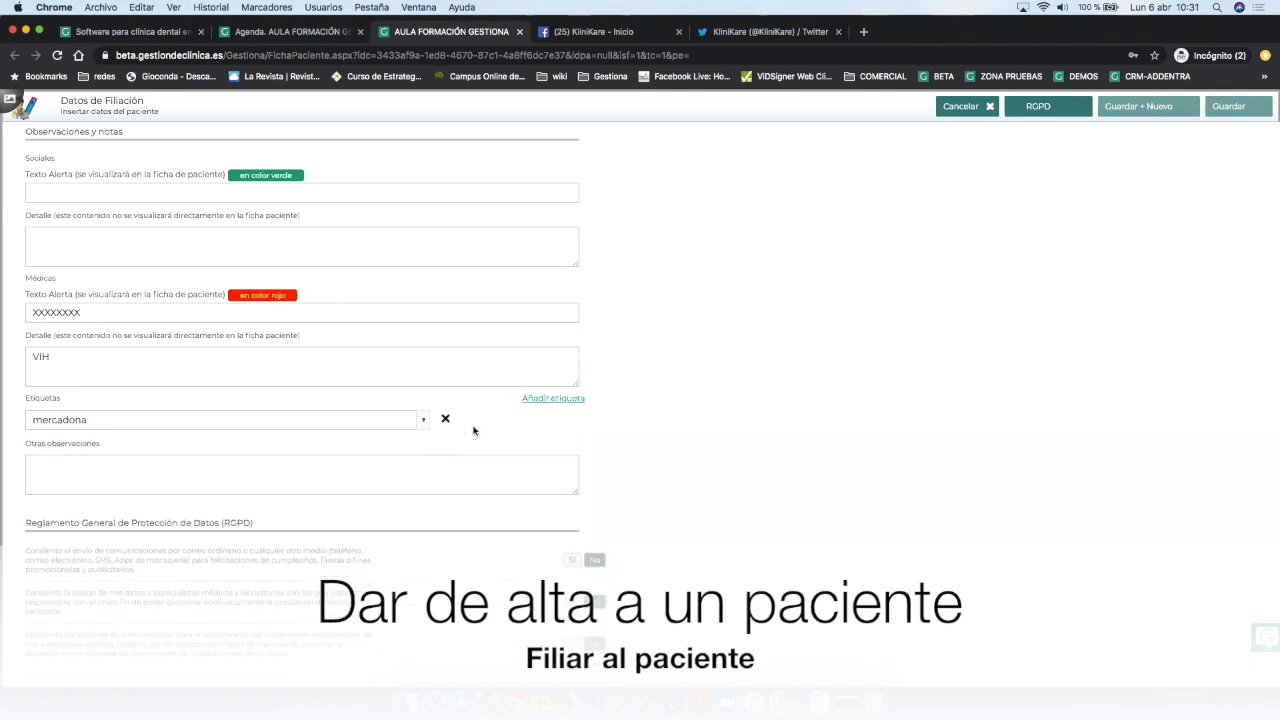
click(446, 419)
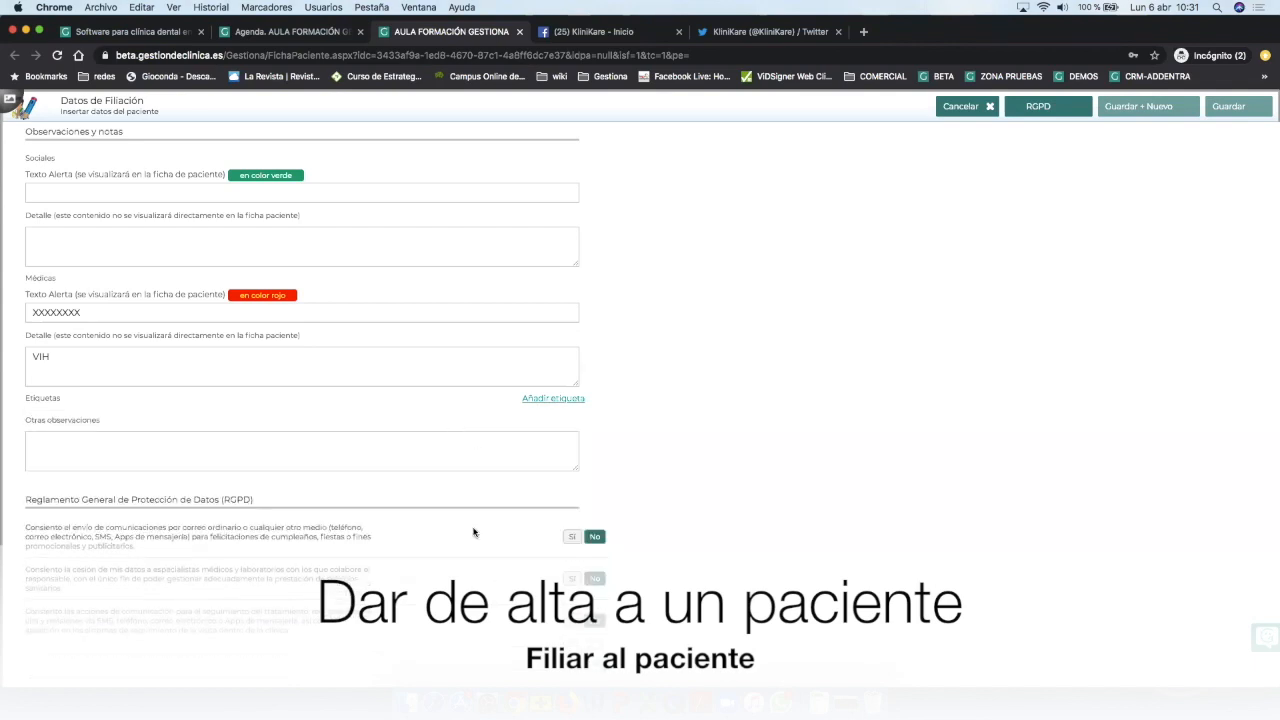
Set the promotional, specialist data-sharing and follow-up RGPD consents to Sí.
scroll(474, 531, down, 2)
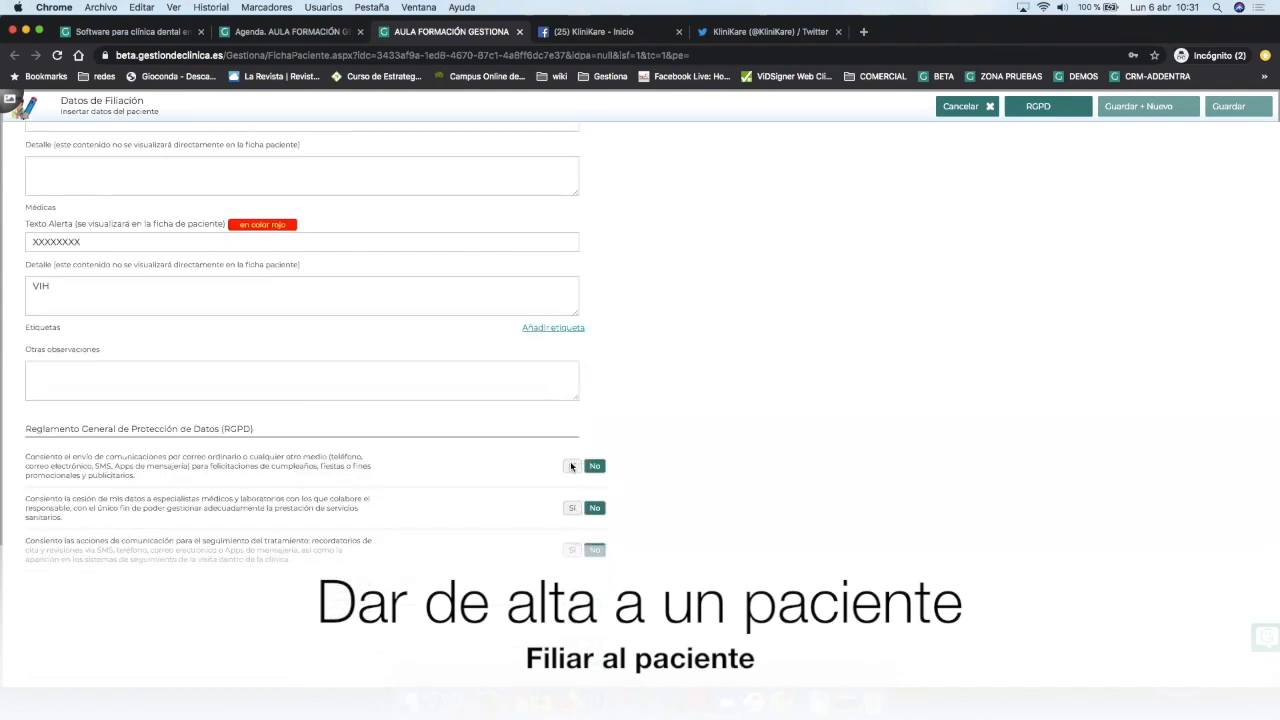
click(571, 466)
click(571, 508)
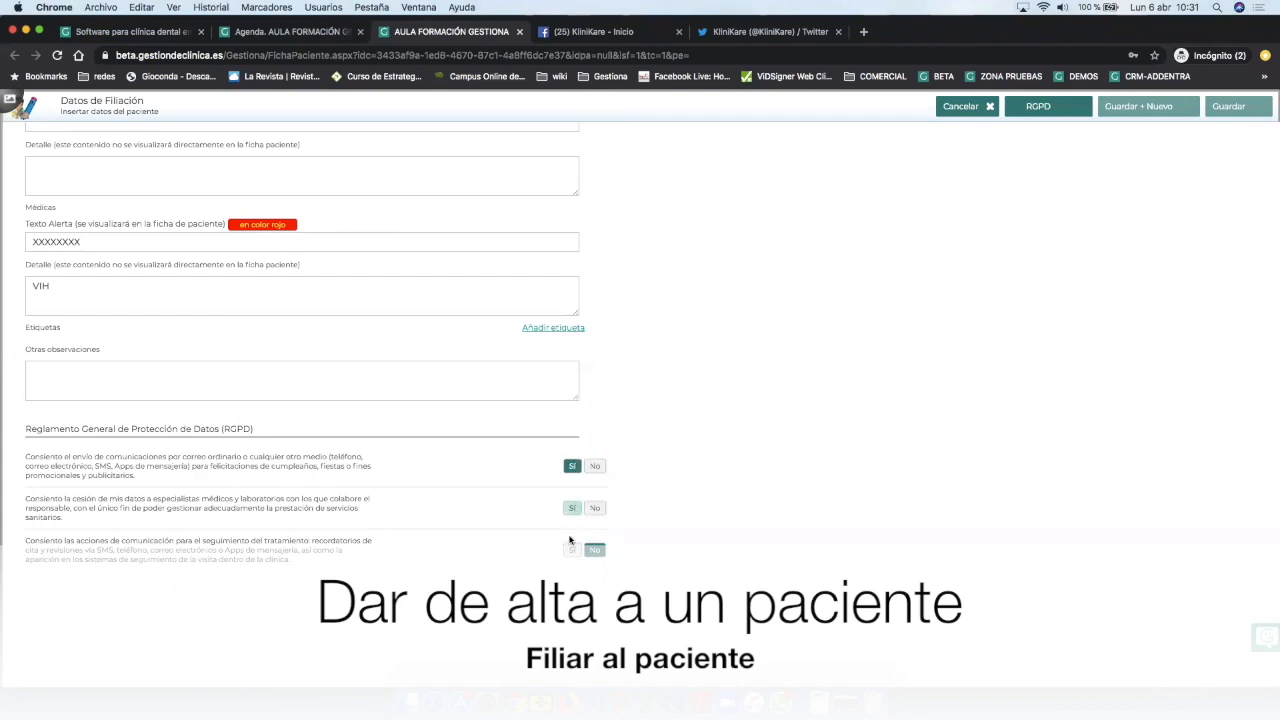
click(573, 551)
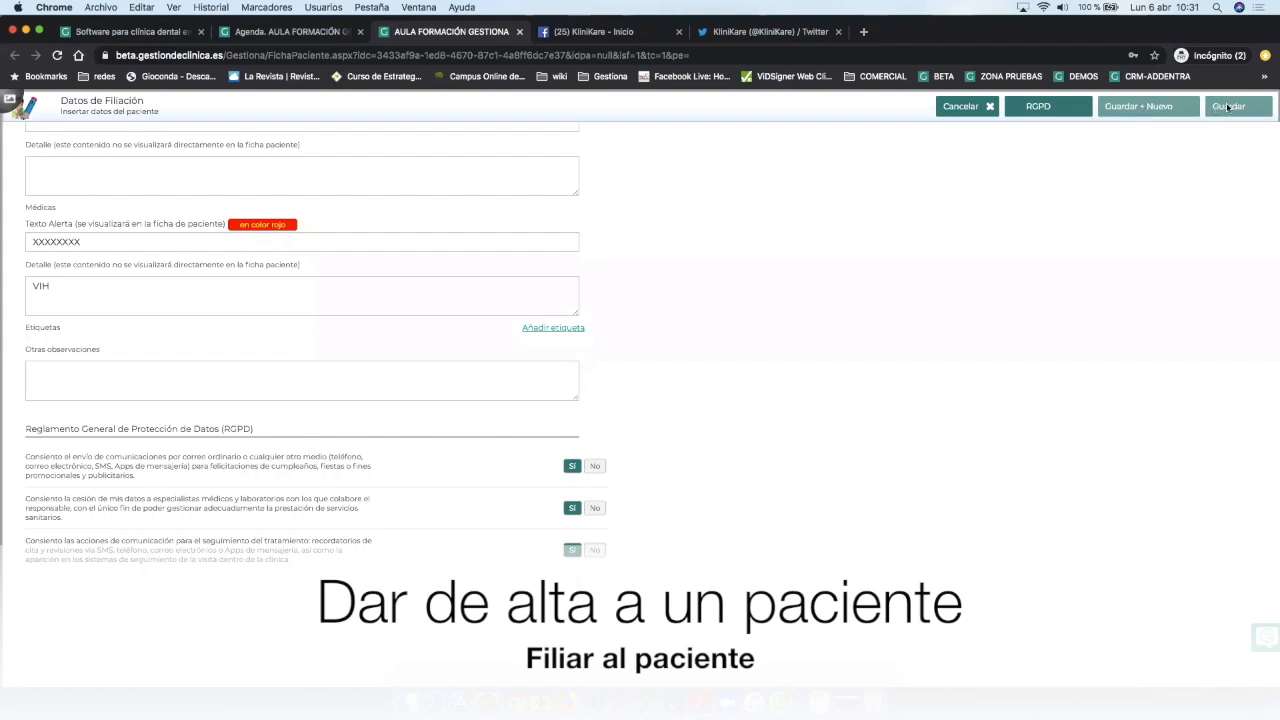
click(1058, 108)
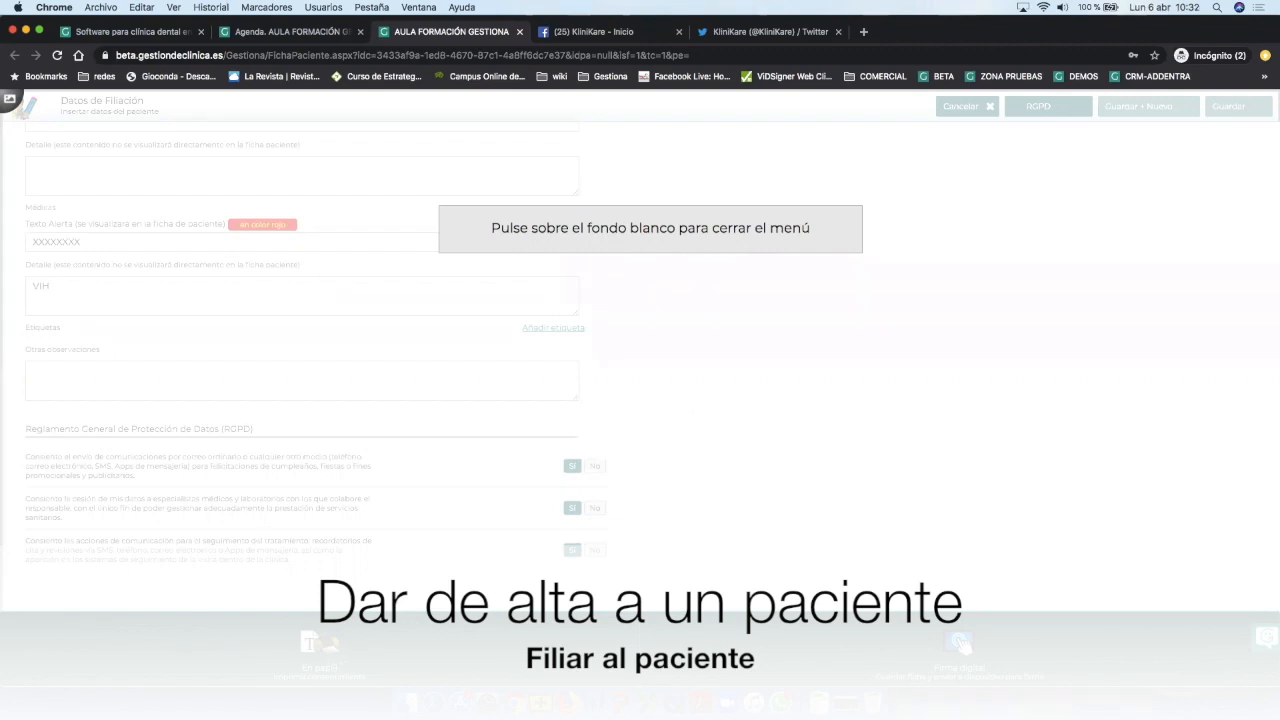
click(381, 651)
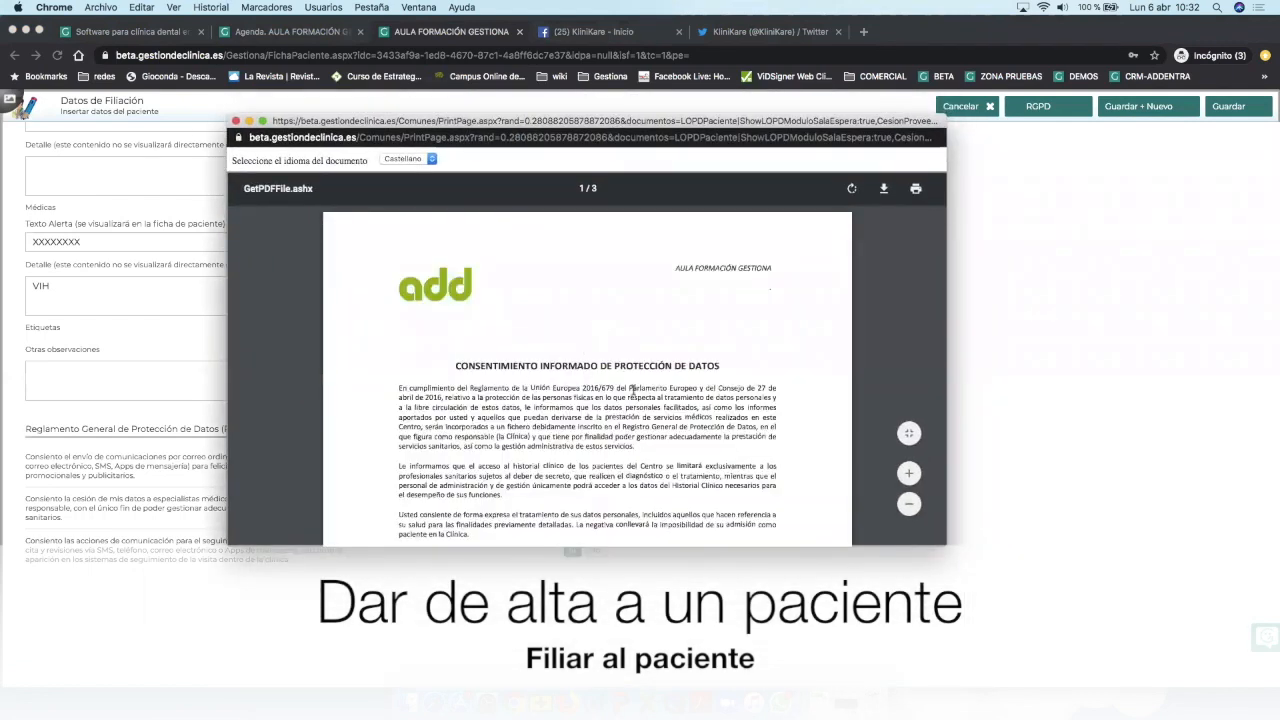
scroll(633, 390, down, 4)
scroll(633, 390, down, 15)
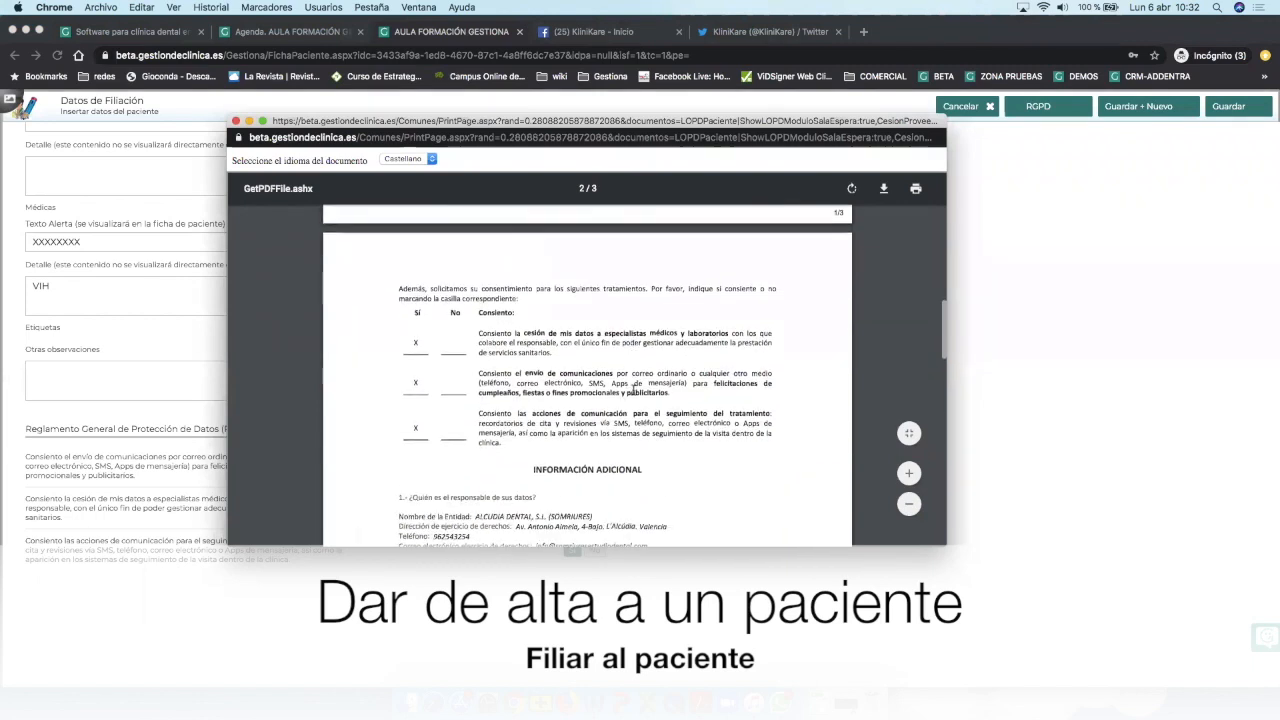
scroll(633, 390, down, 14)
scroll(633, 390, up, 20)
scroll(633, 390, up, 10)
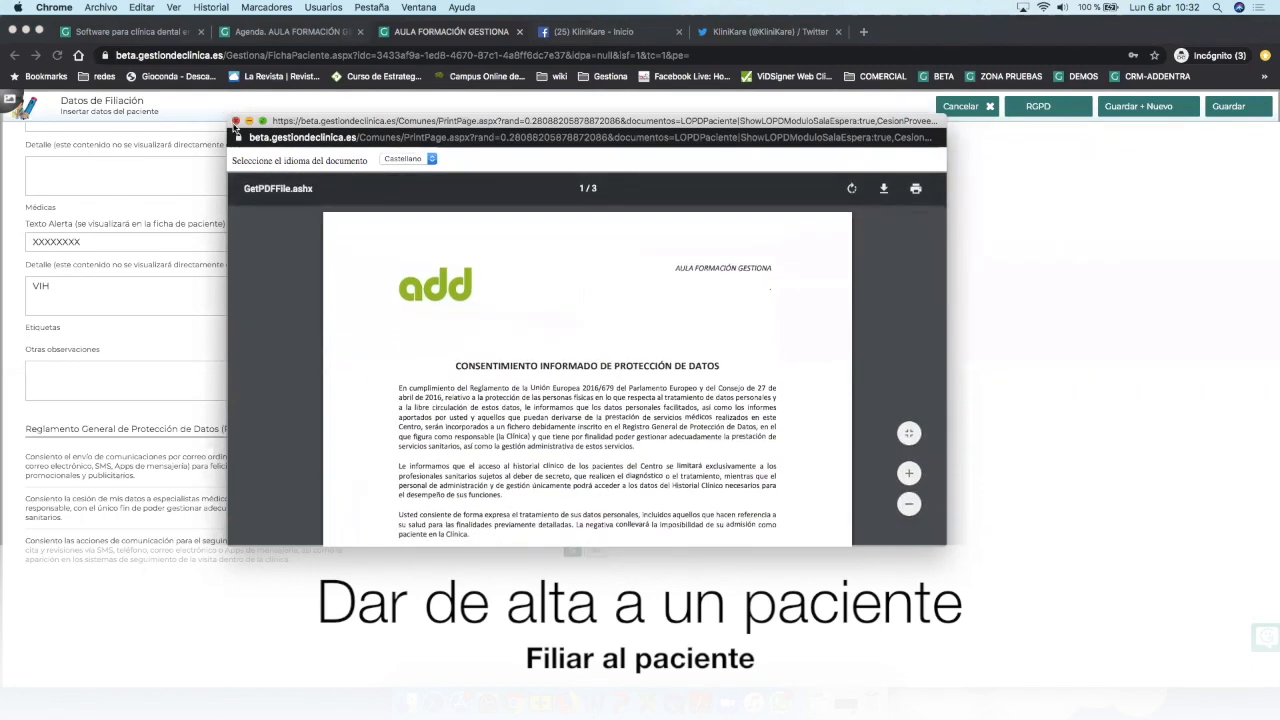
click(236, 121)
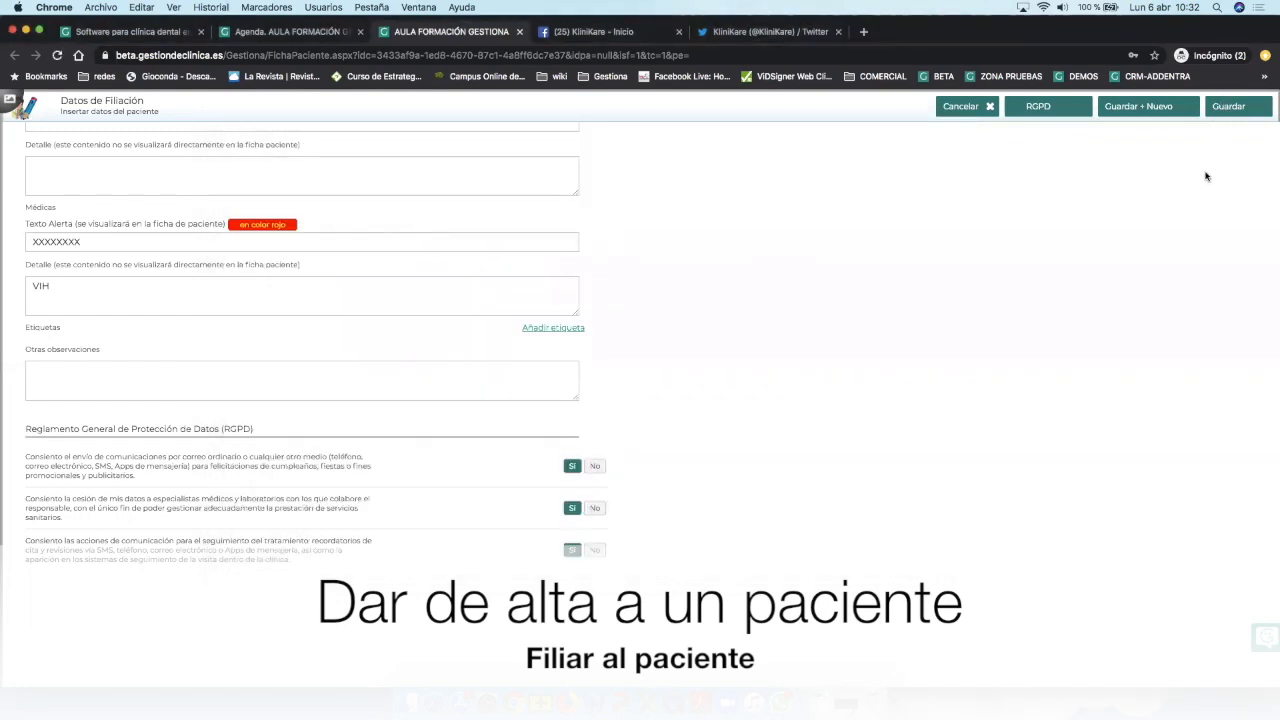
Save the patient record, accepting the duplicate-NIF warning.
click(1248, 110)
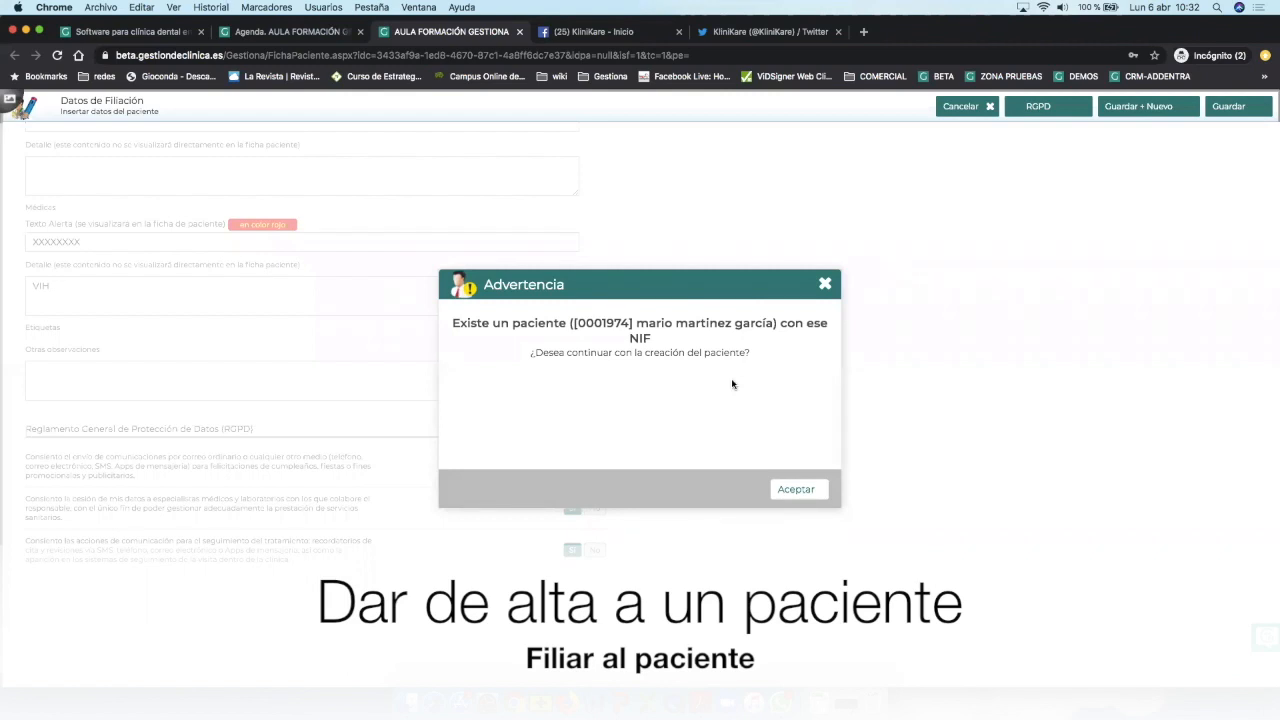
click(787, 494)
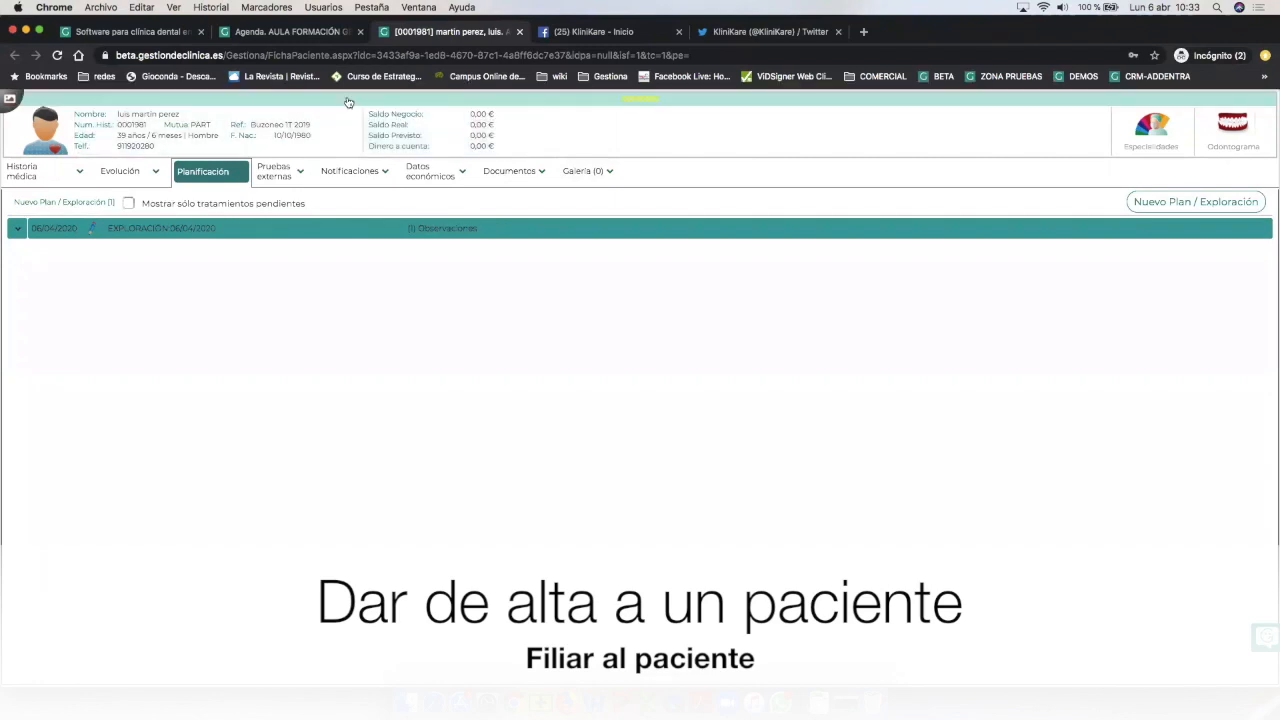
Review Datos de Filiación, leave Forma de pago as '- Ninguna -', and cancel without changes.
click(348, 101)
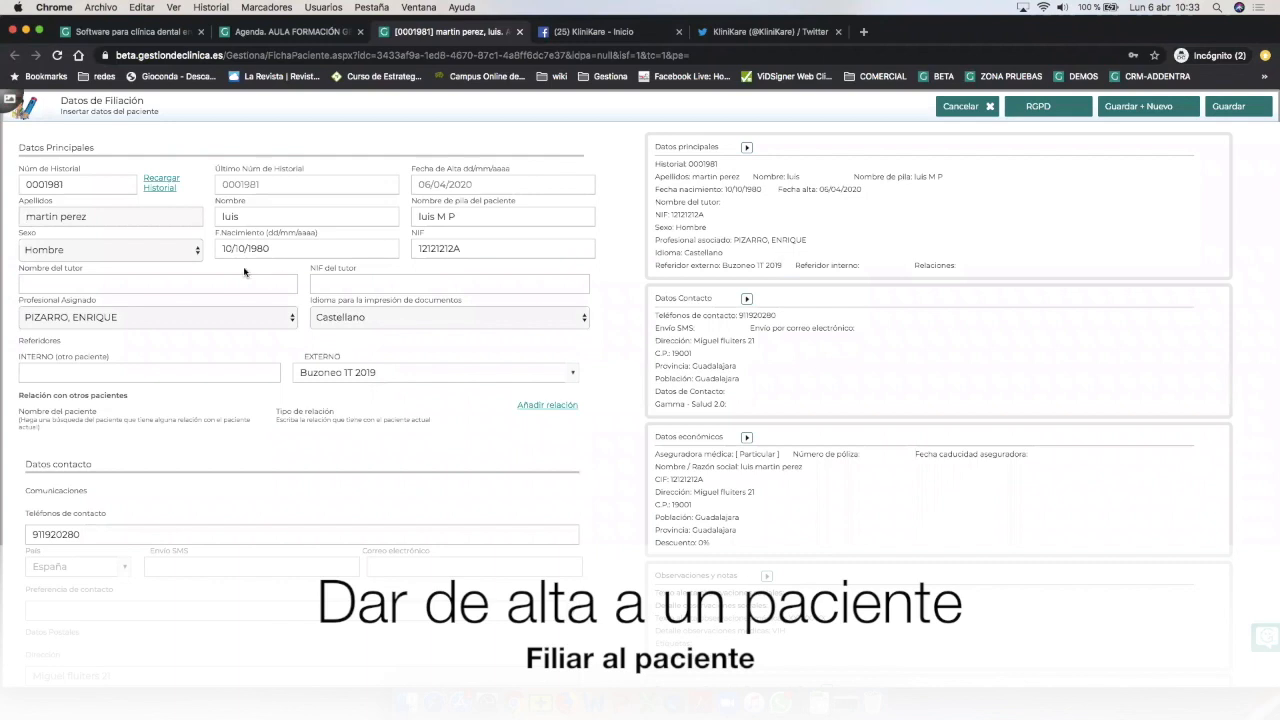
click(172, 285)
click(354, 286)
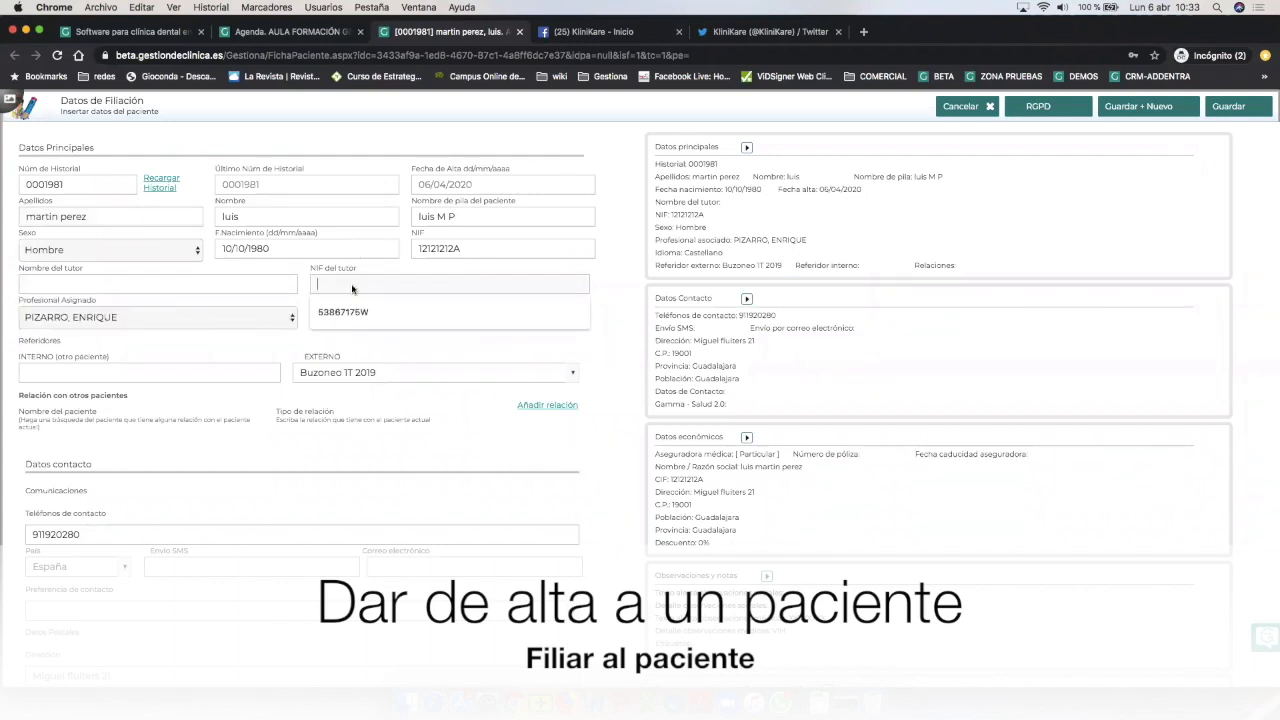
click(284, 347)
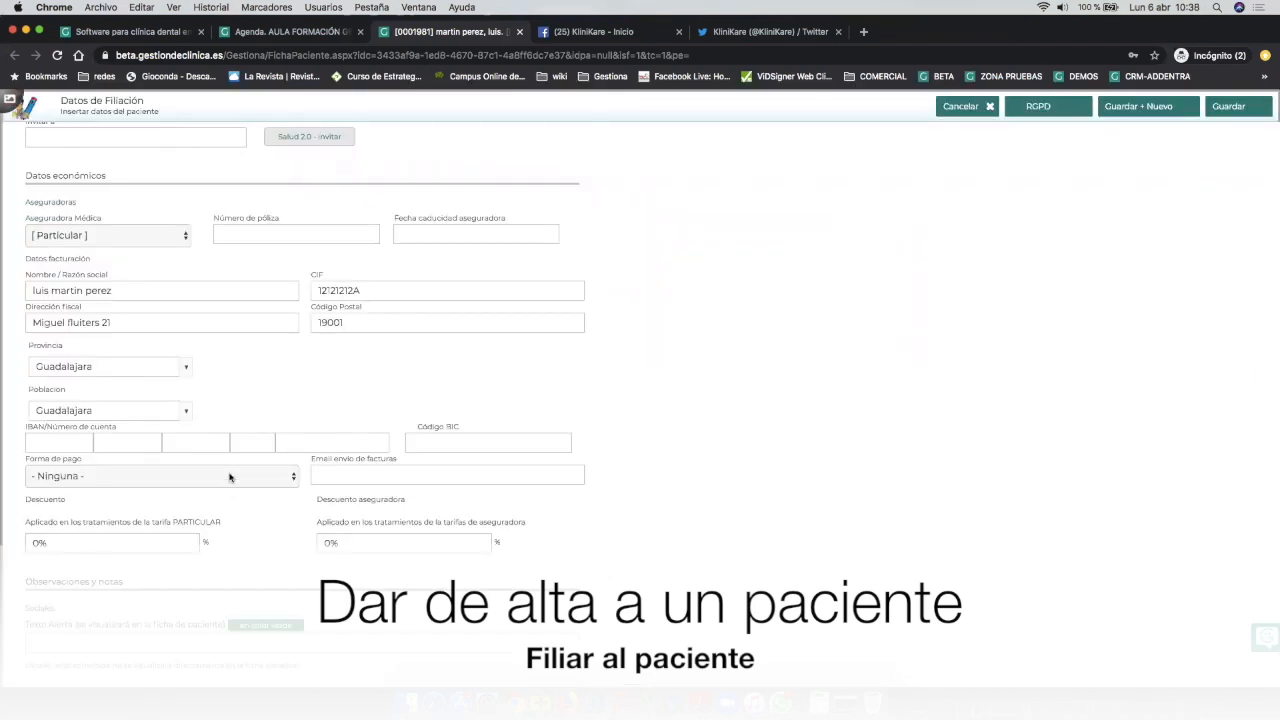
click(229, 477)
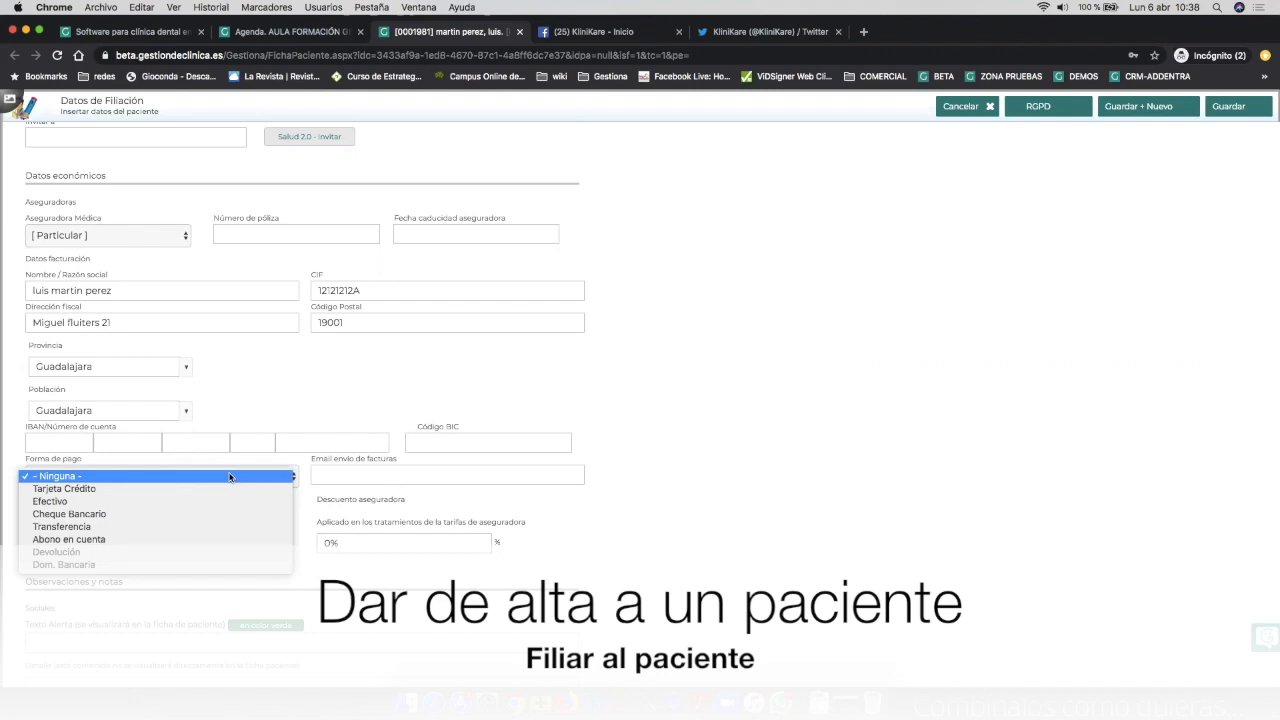
click(229, 477)
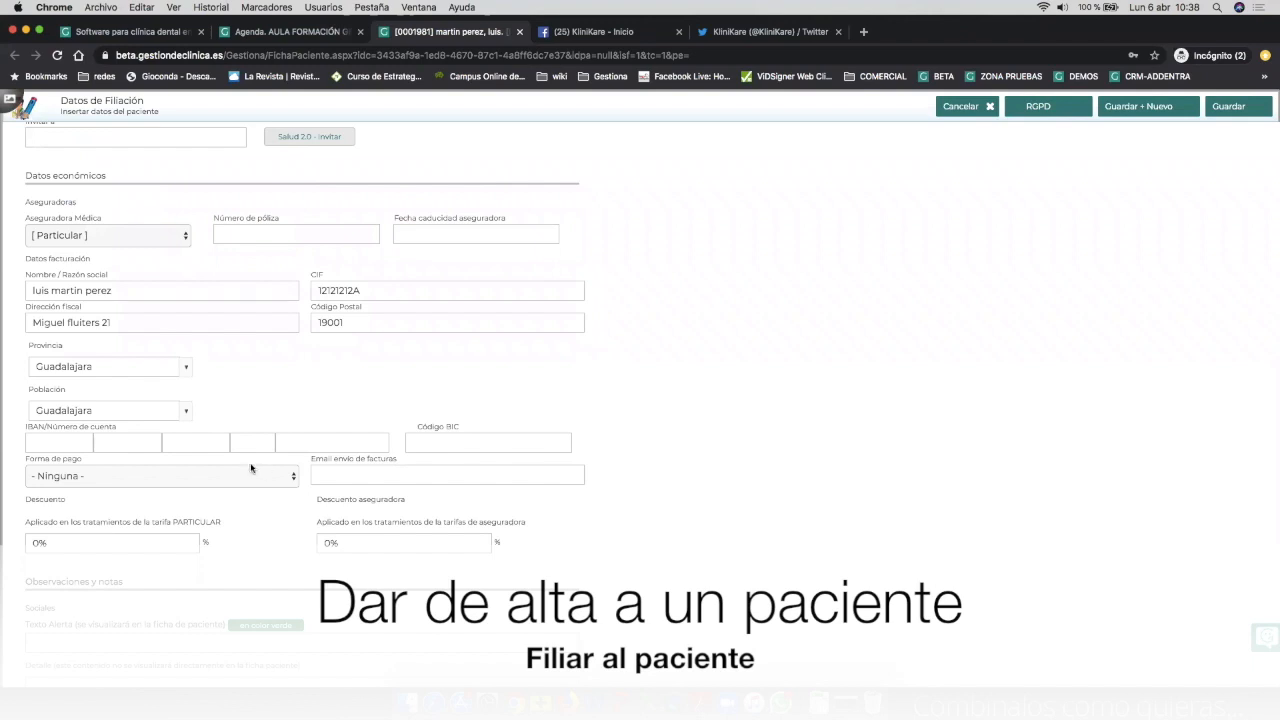
click(246, 475)
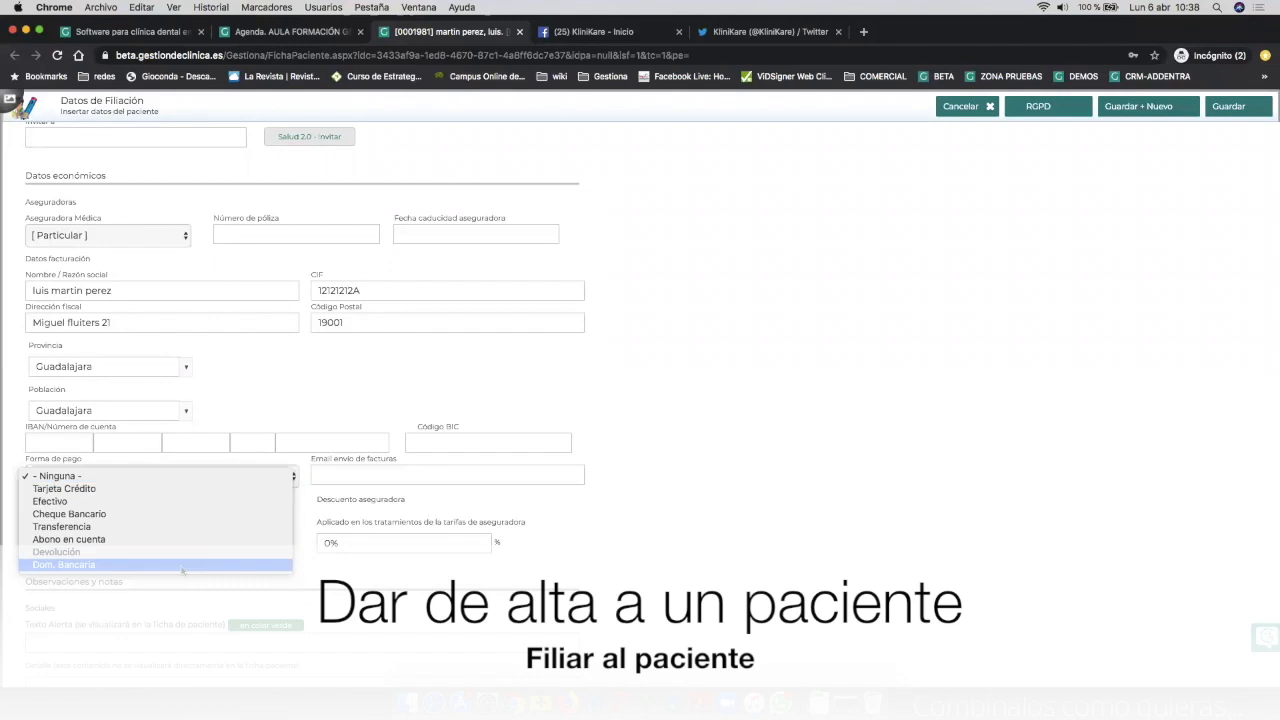
click(796, 339)
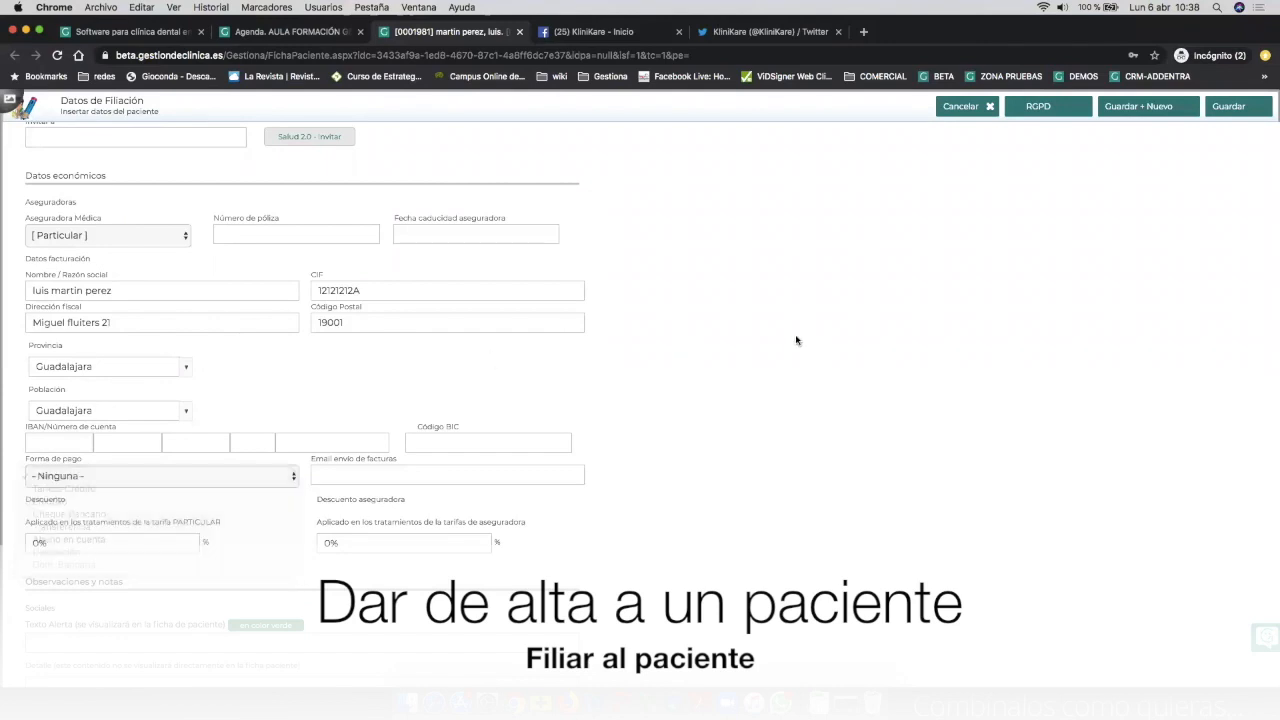
click(963, 107)
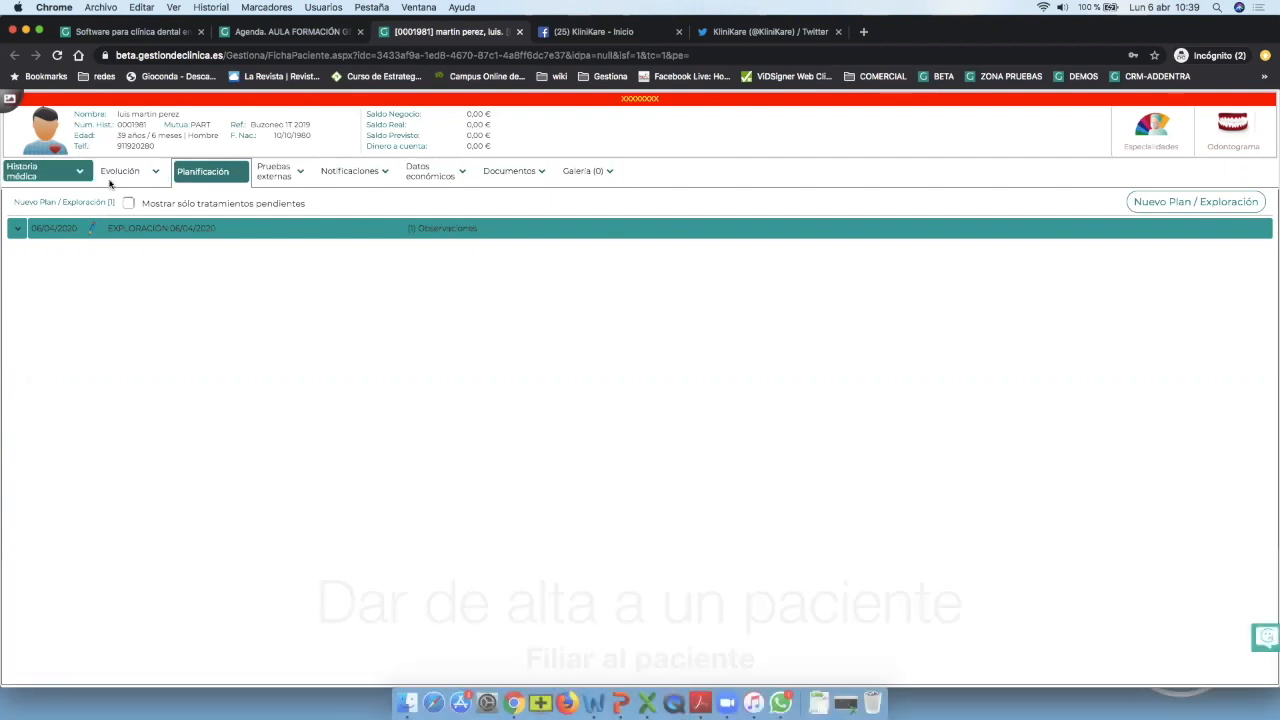
Show the Galería tab with its Imágenes and Salud 2.0 albums.
click(589, 172)
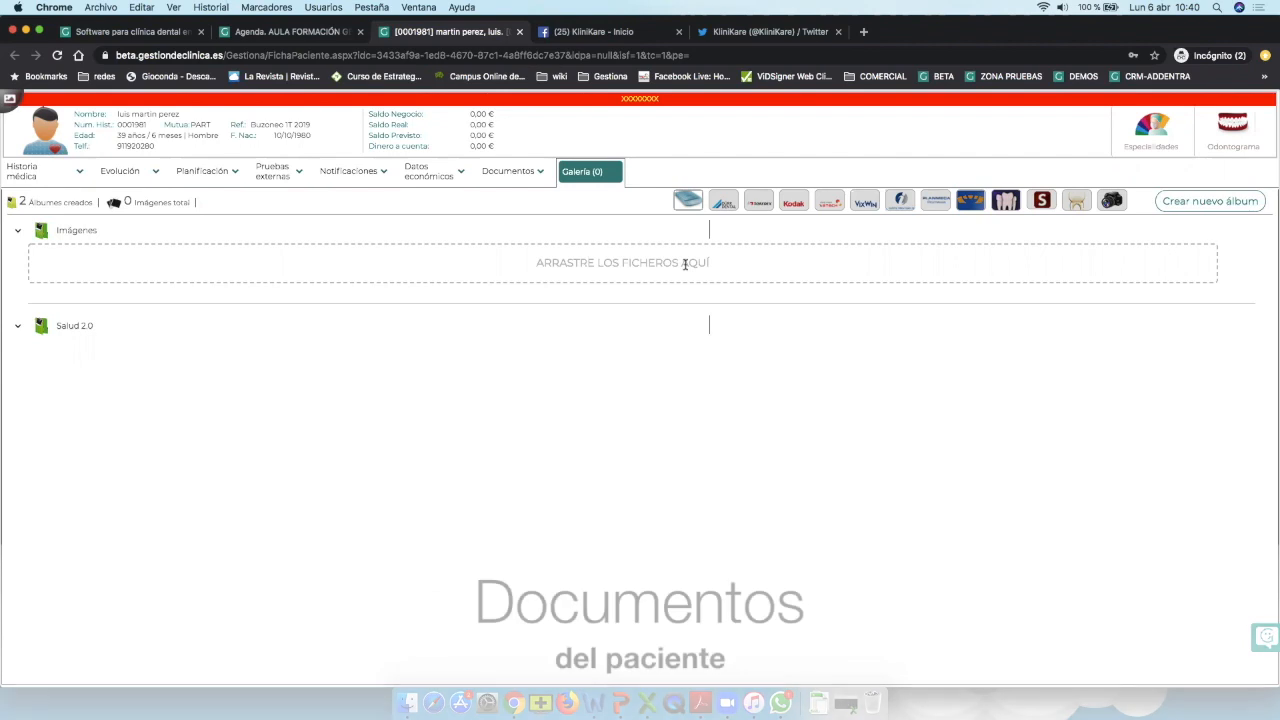
Open Documentos and its 'Nuevo documento Gestiona' menu of Presupuesto, Factura and Recetas.
click(516, 174)
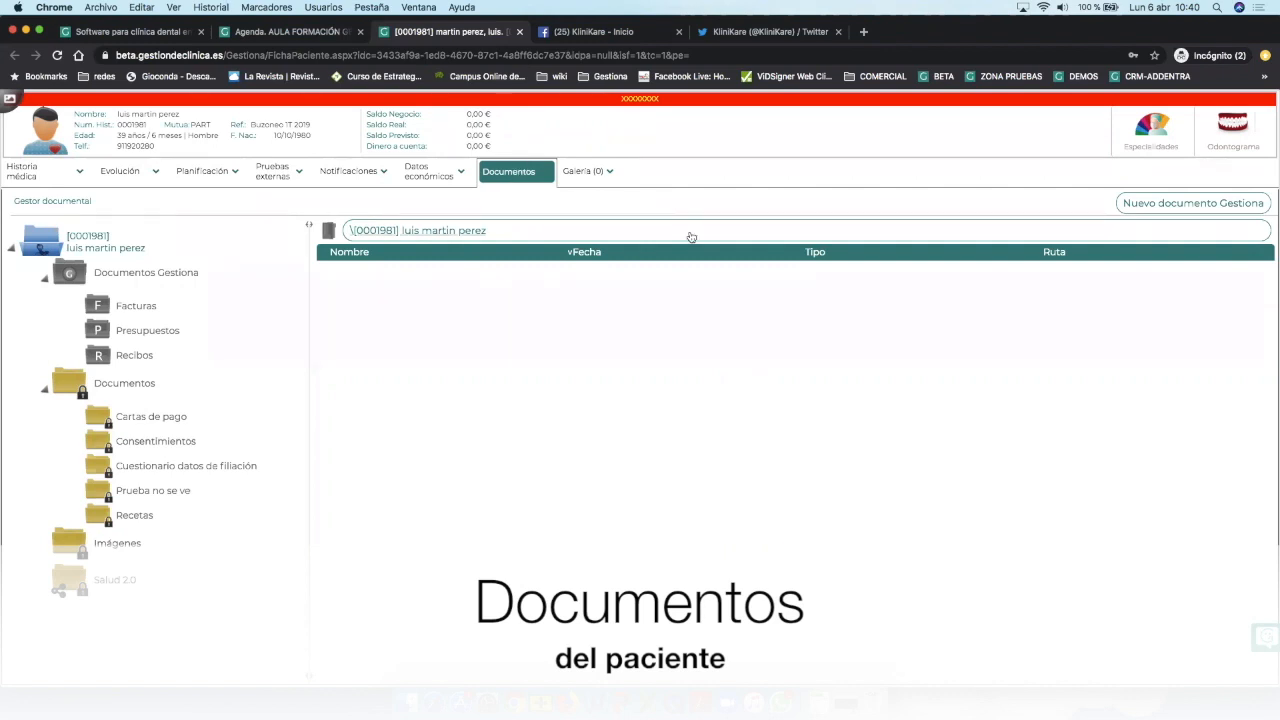
click(1197, 203)
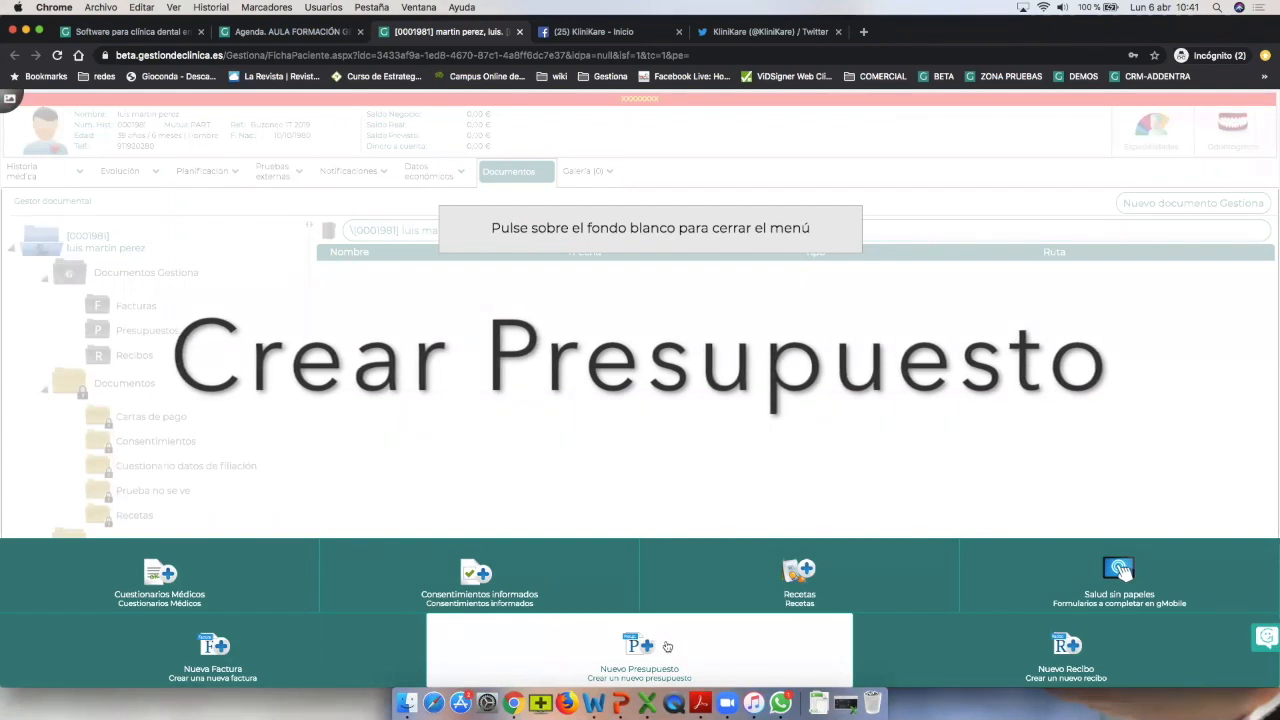
Create a blank Nuevo Presupuesto, number 58, without using a template.
click(581, 645)
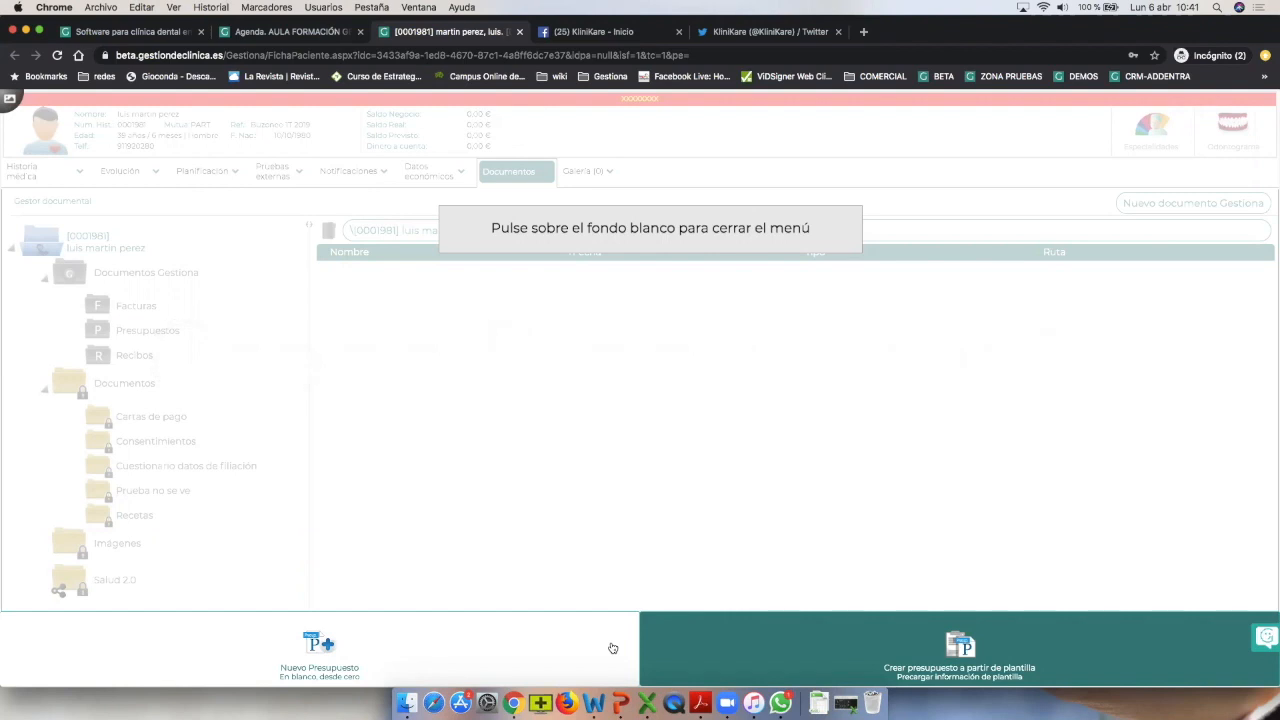
click(265, 645)
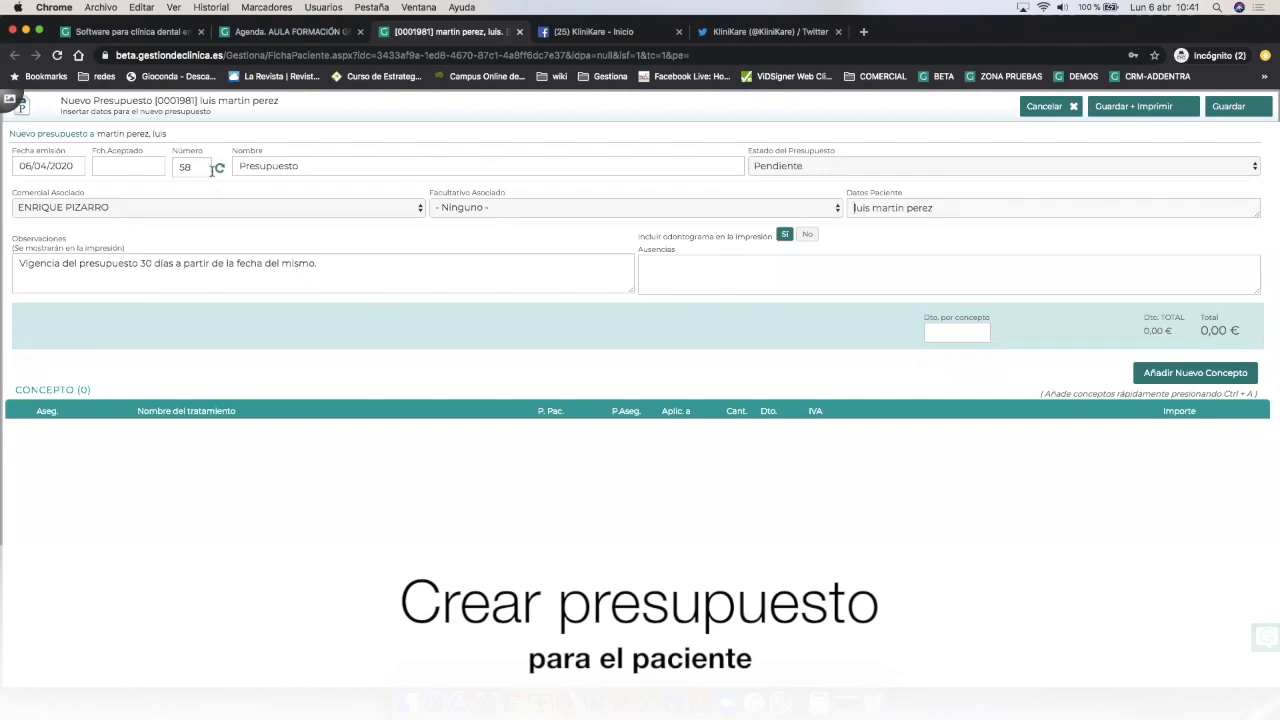
Rename the budget 'Presupuesto implantes' and enter absent teeth 14 15.
click(313, 165)
text(implantes)
click(757, 268)
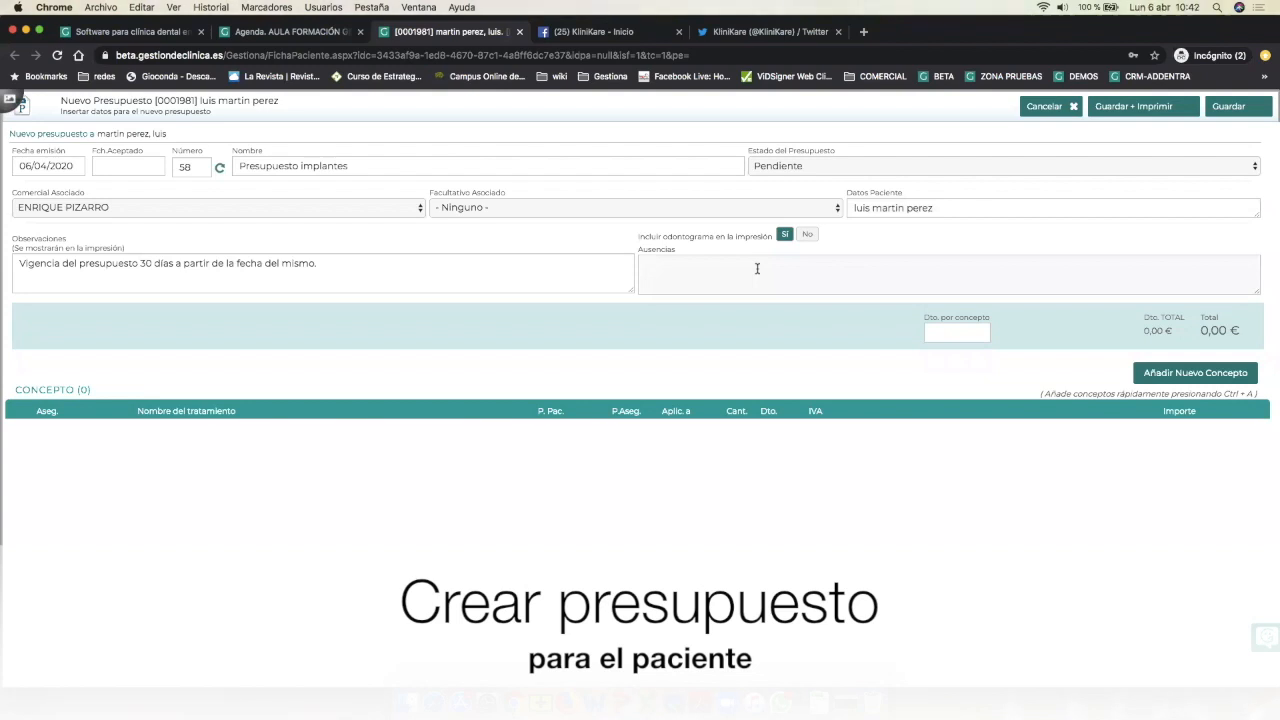
text(14 15)
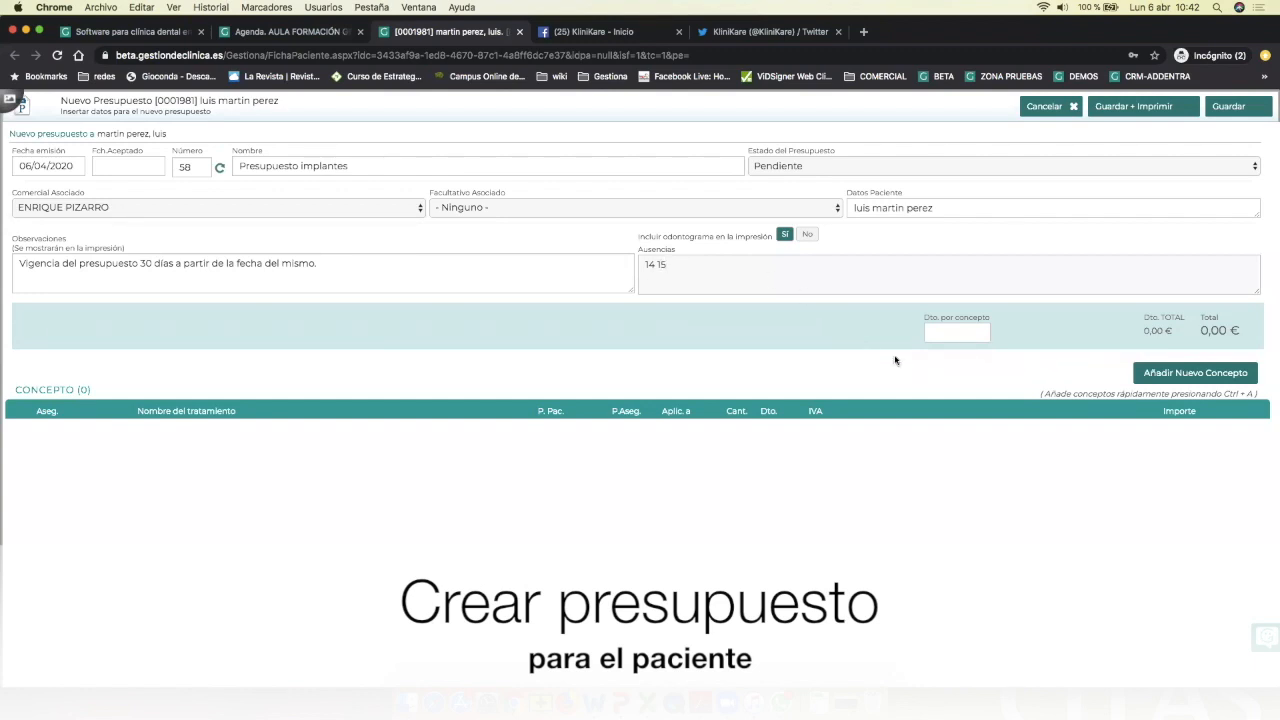
click(1185, 374)
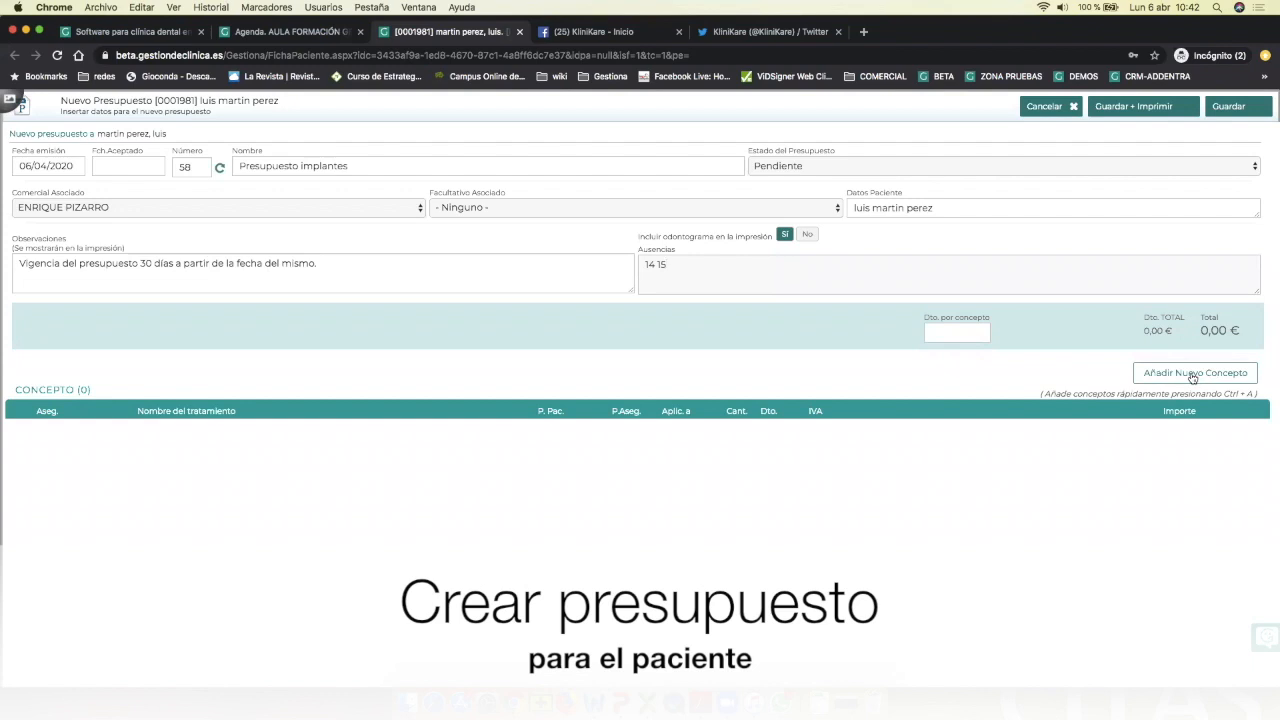
Add 00910-Colocación de un implante for teeth 14 15 at 680 € each, totalling 1.360,00 €.
click(1192, 377)
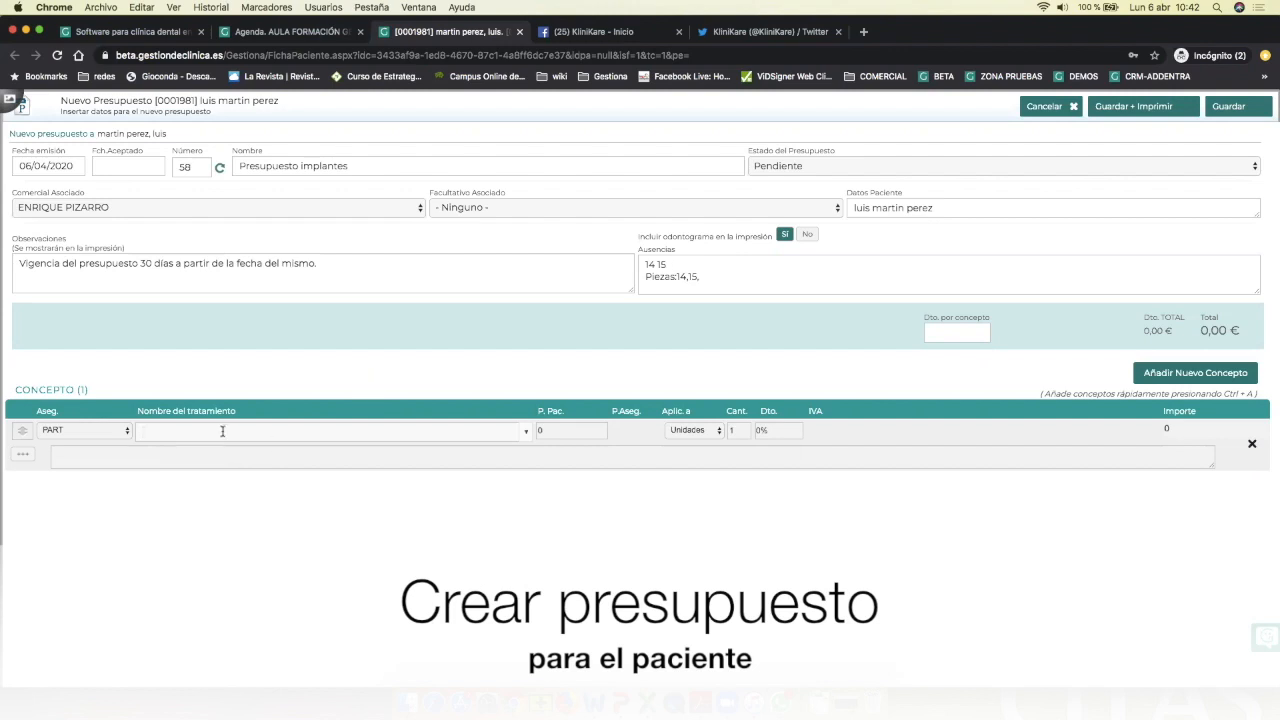
text(mplante)
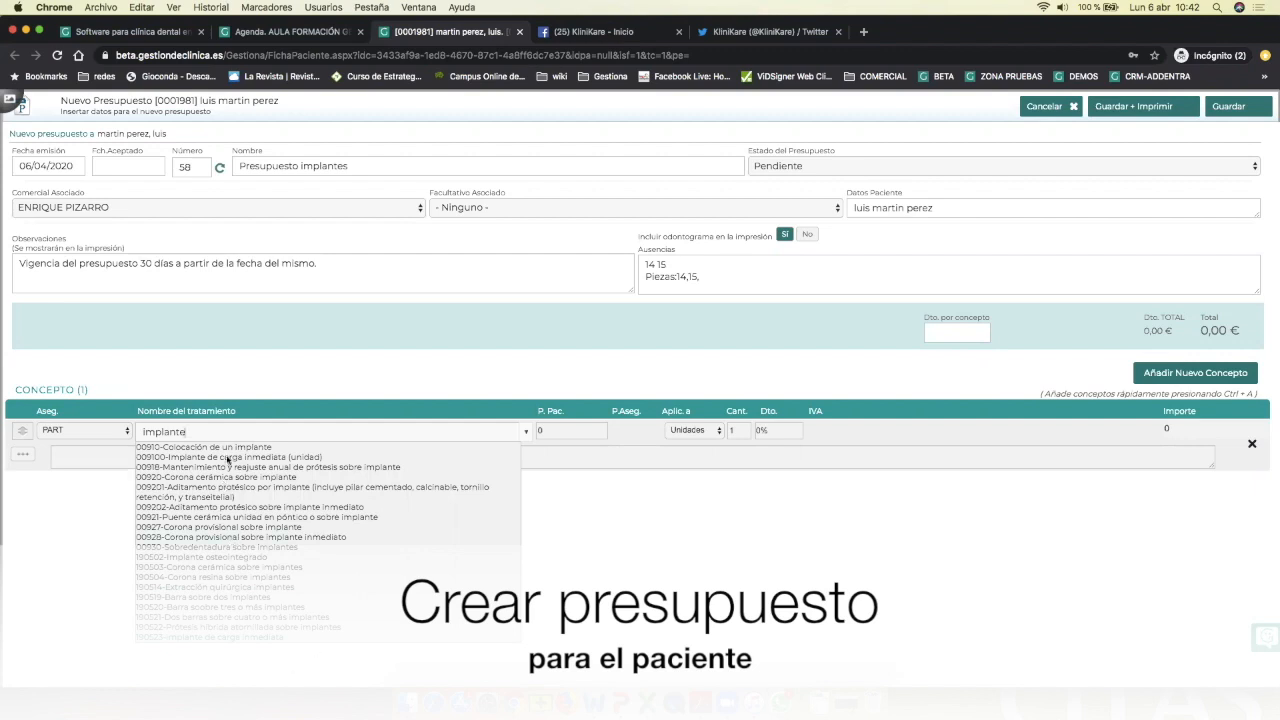
click(232, 447)
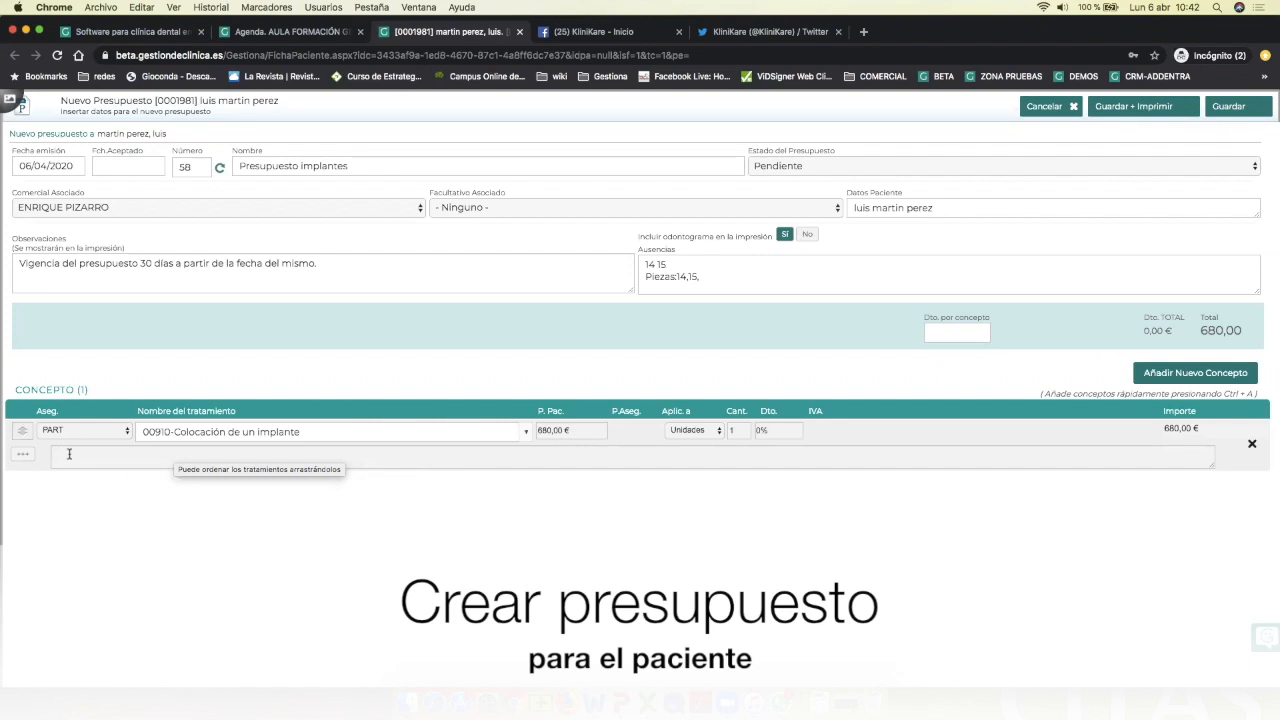
text(14 15)
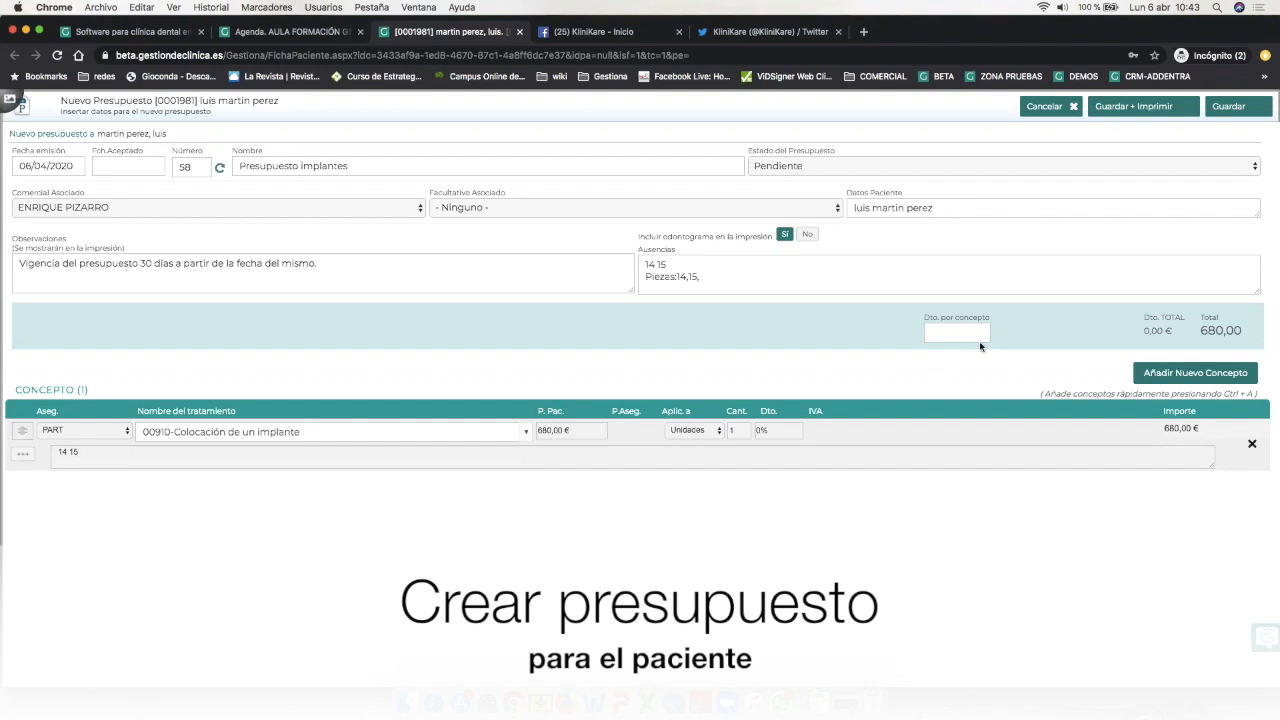
click(1165, 373)
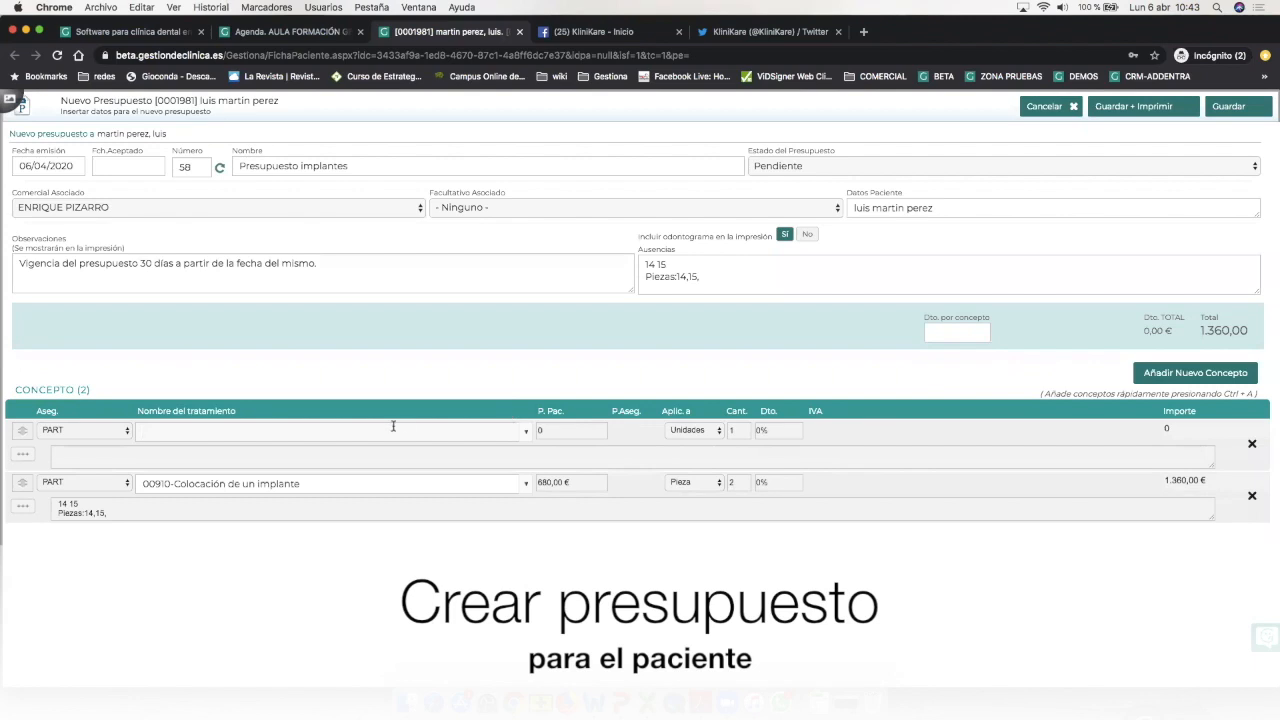
Add a 00750-Corona metal porcelana row at 400,00 € with tooth note '15'.
text(corona)
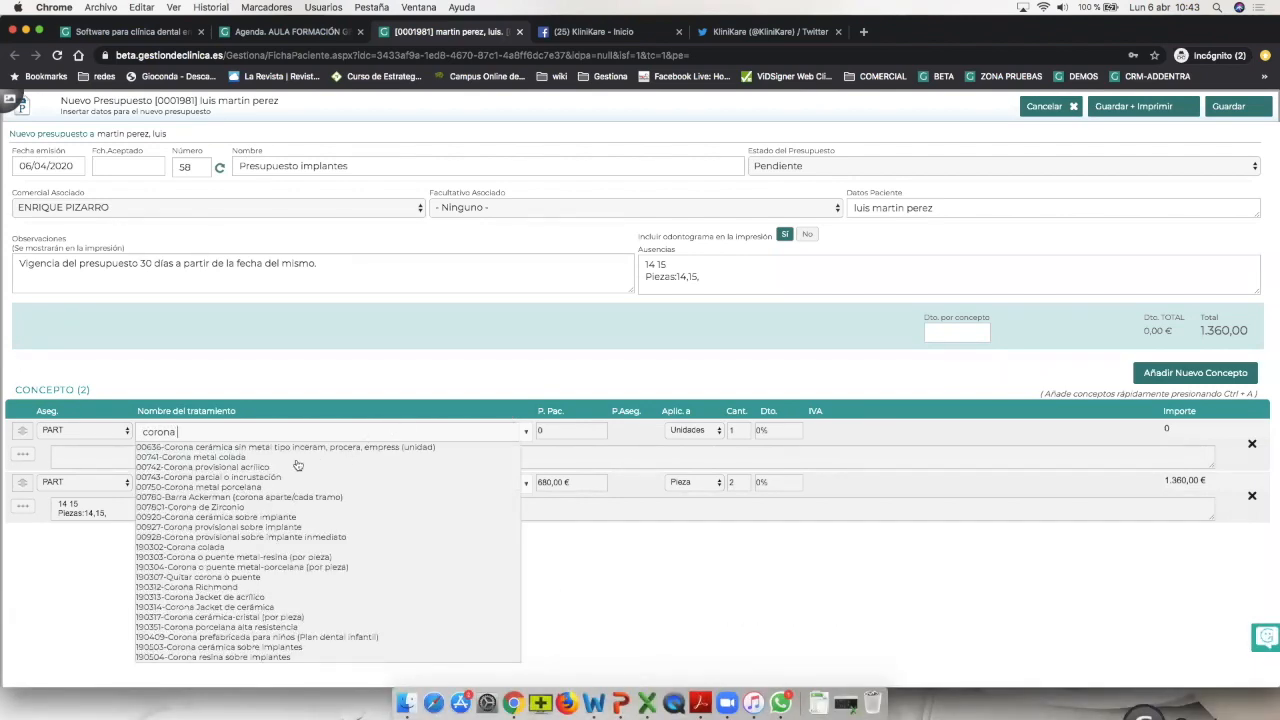
click(251, 487)
text(15)
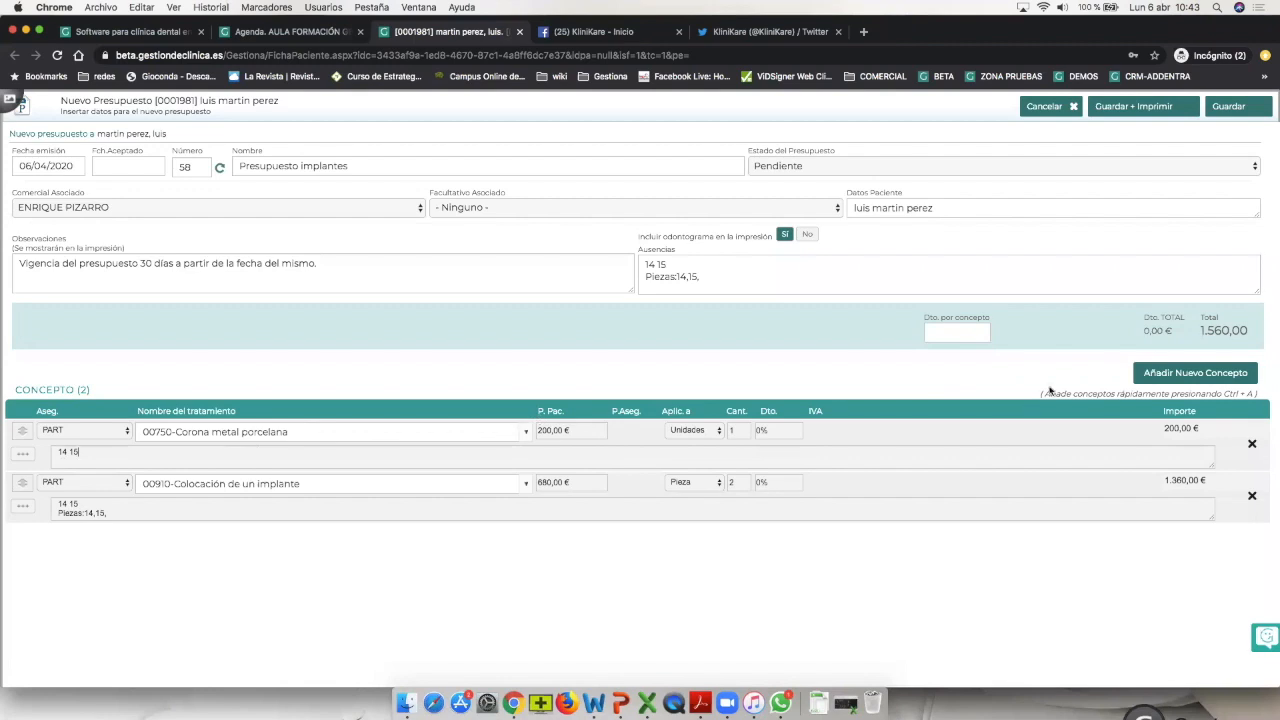
Add a 00310-Obturaciones simples con amalgama row (27,00 €) noted '240 25om', total 1.787,00 €.
click(1180, 373)
text(obturaci)
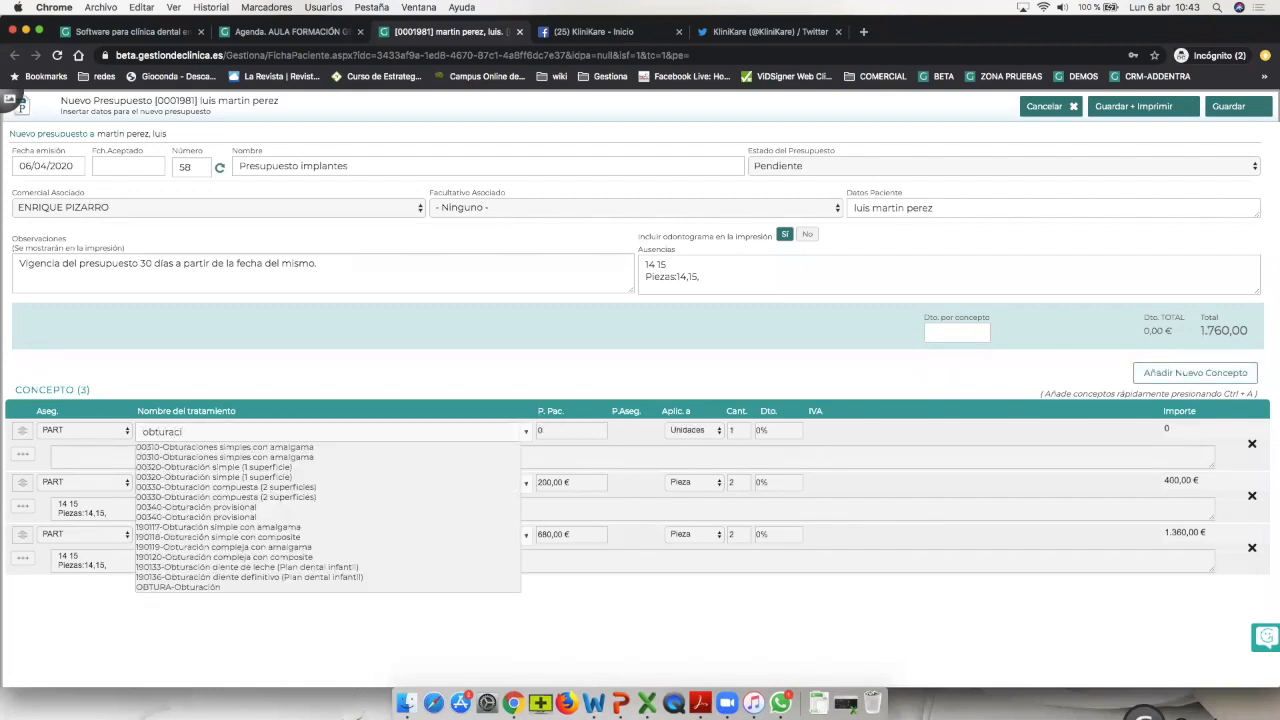
key(Down)
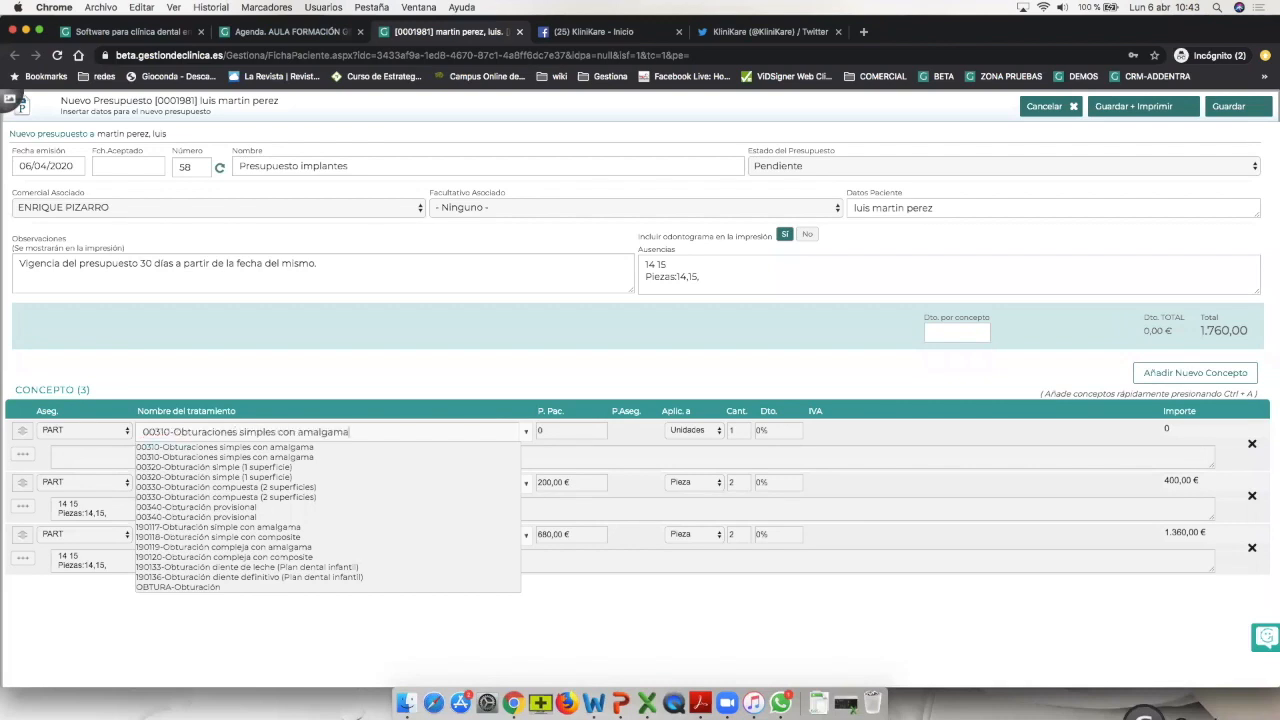
key(Return)
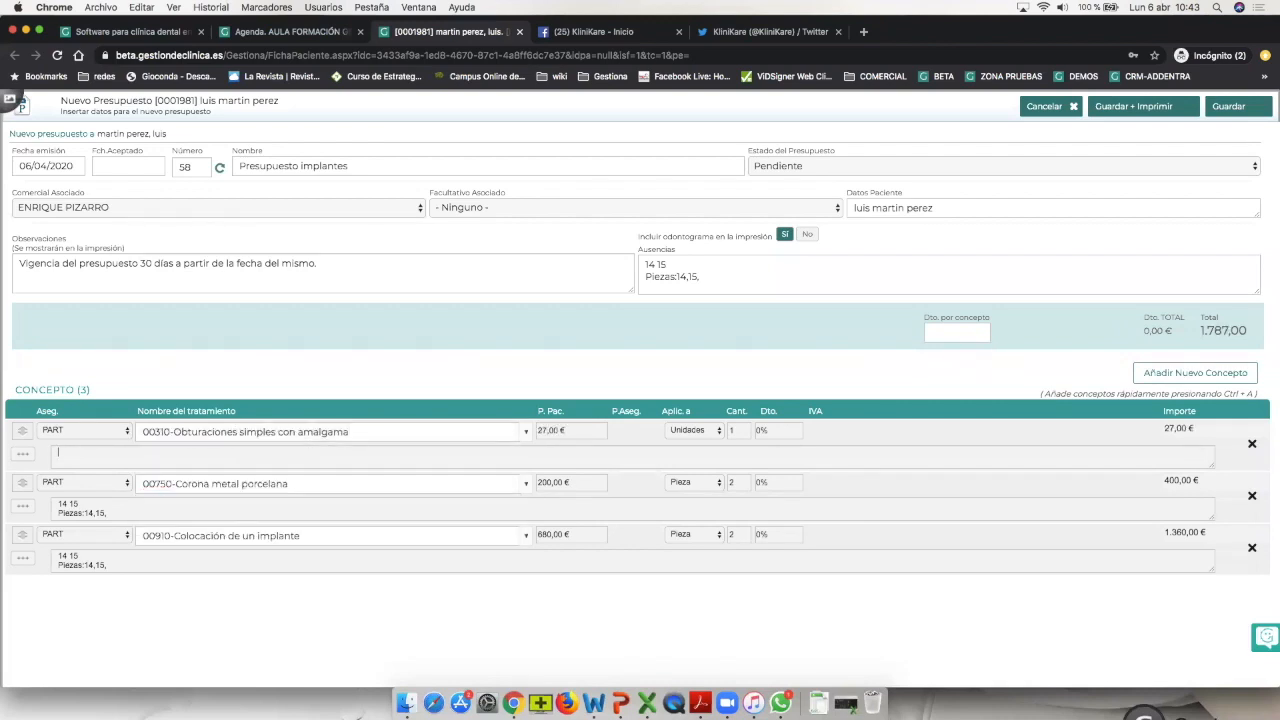
text(240)
text( 25)
text(om)
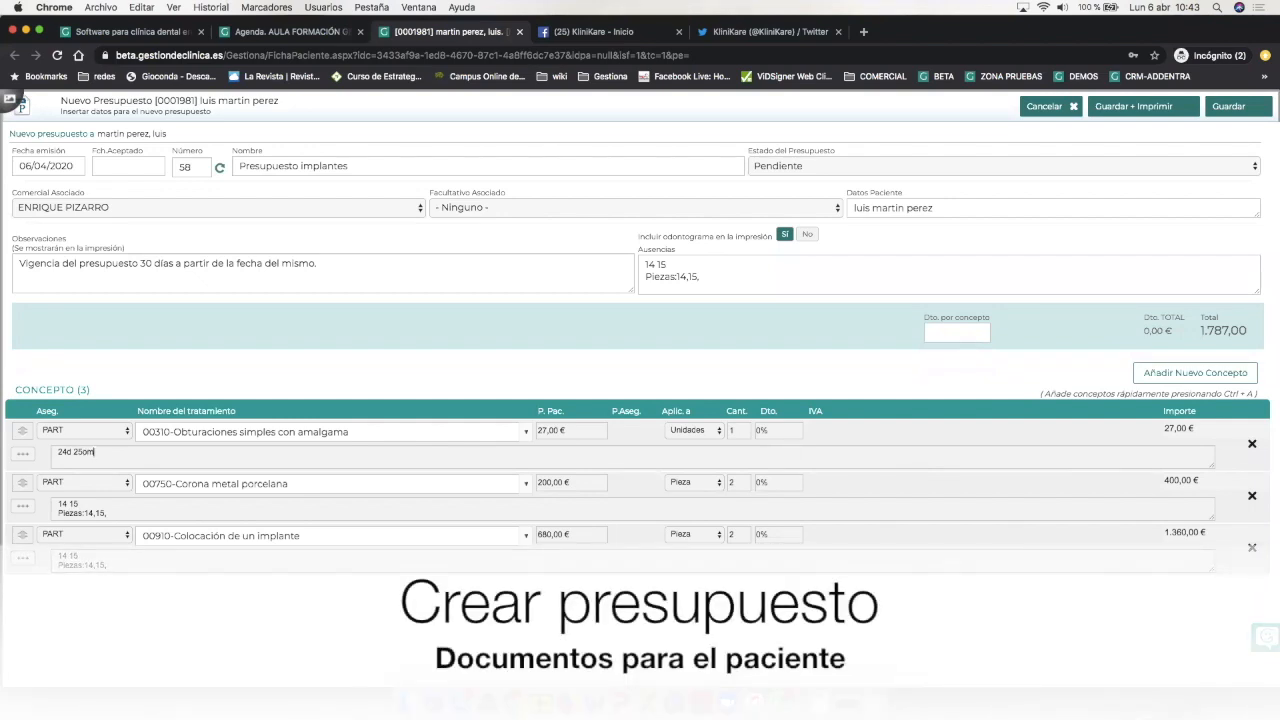
click(1189, 374)
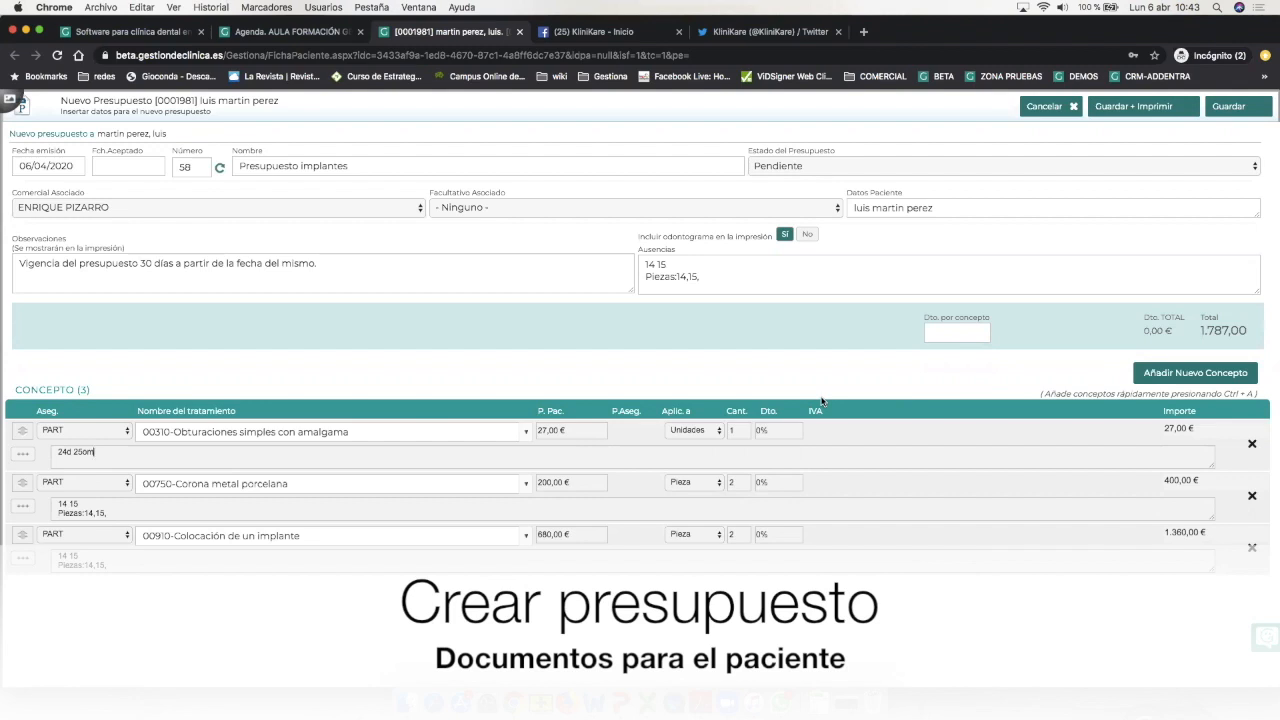
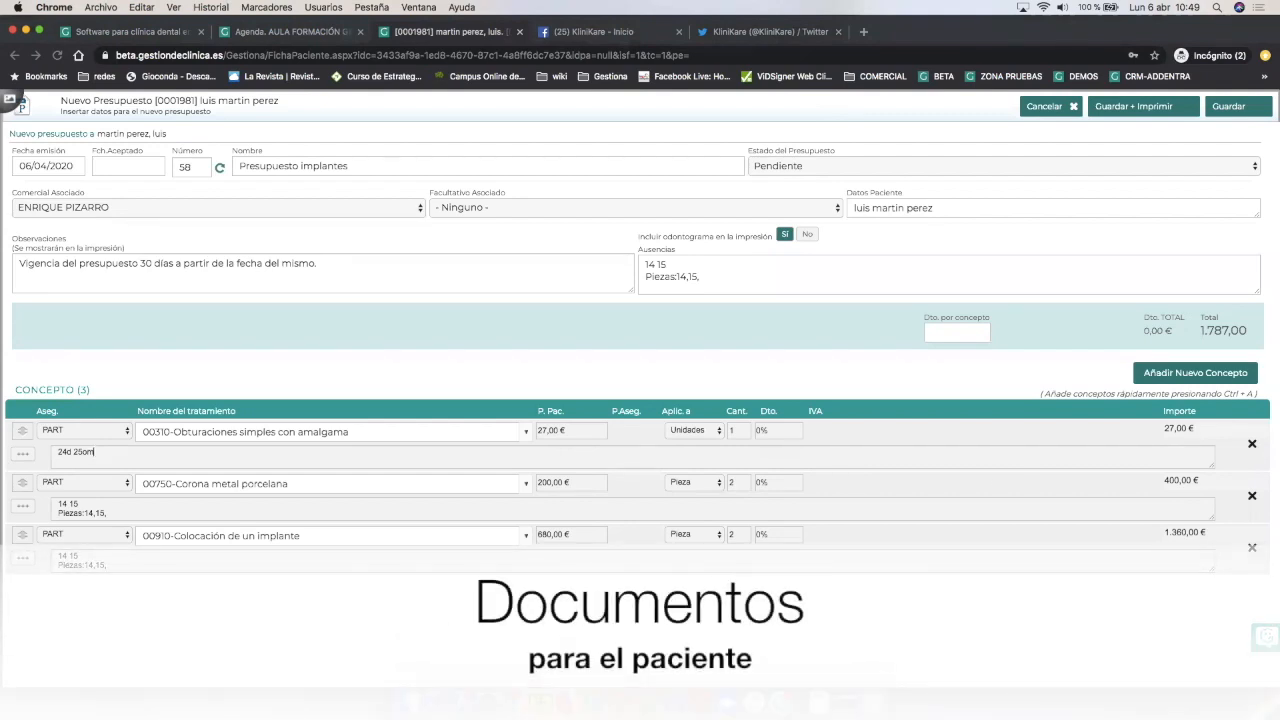
Save the Presupuesto implantes budget, listed as Presupuesto implantes 58 for 1.814,00 €.
click(1234, 107)
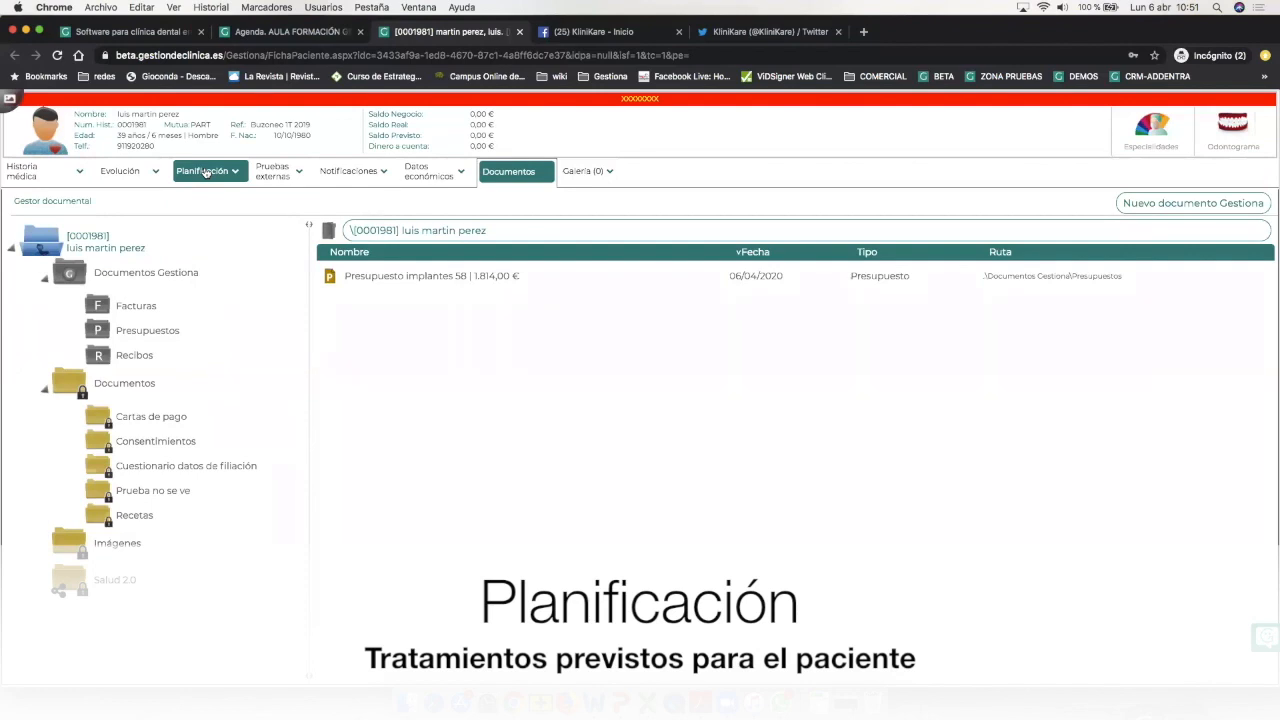
Switch to the Planificación page showing the EXPLORACIÓN 06/04/2020 plan.
click(212, 172)
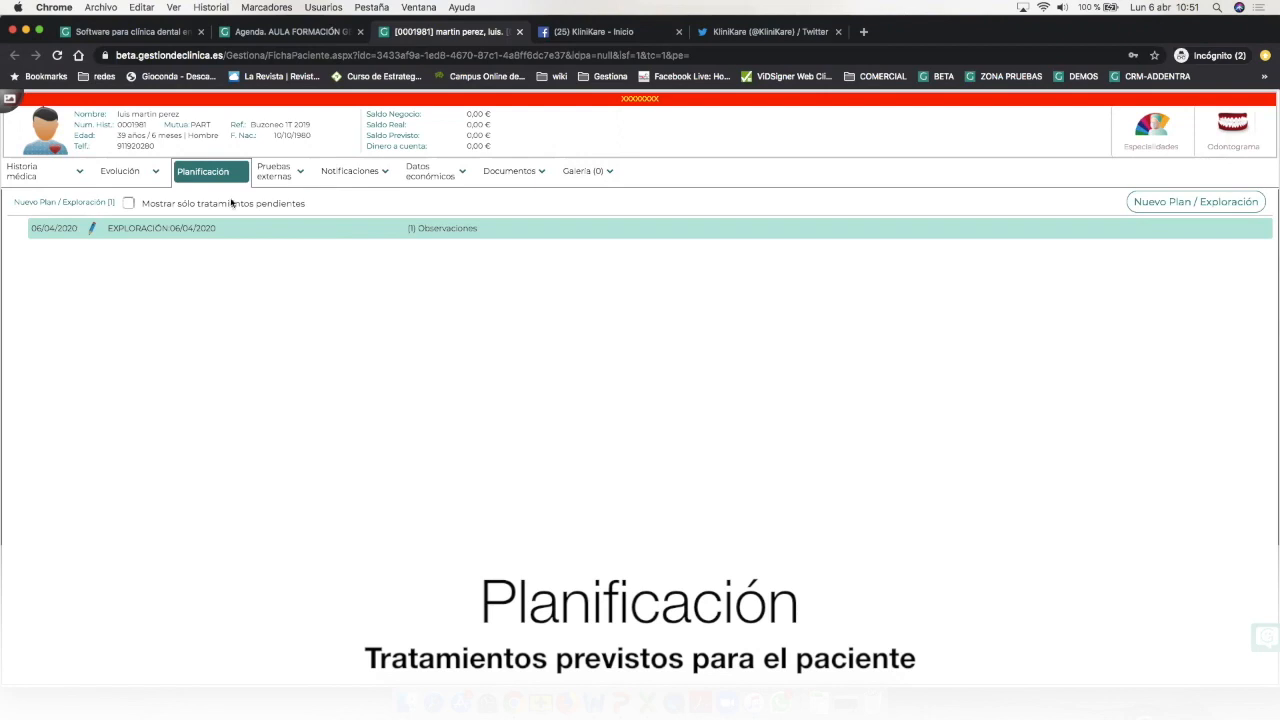
Expand the 06/04/2020 exploration and choose Explorar from its actions menu.
click(19, 228)
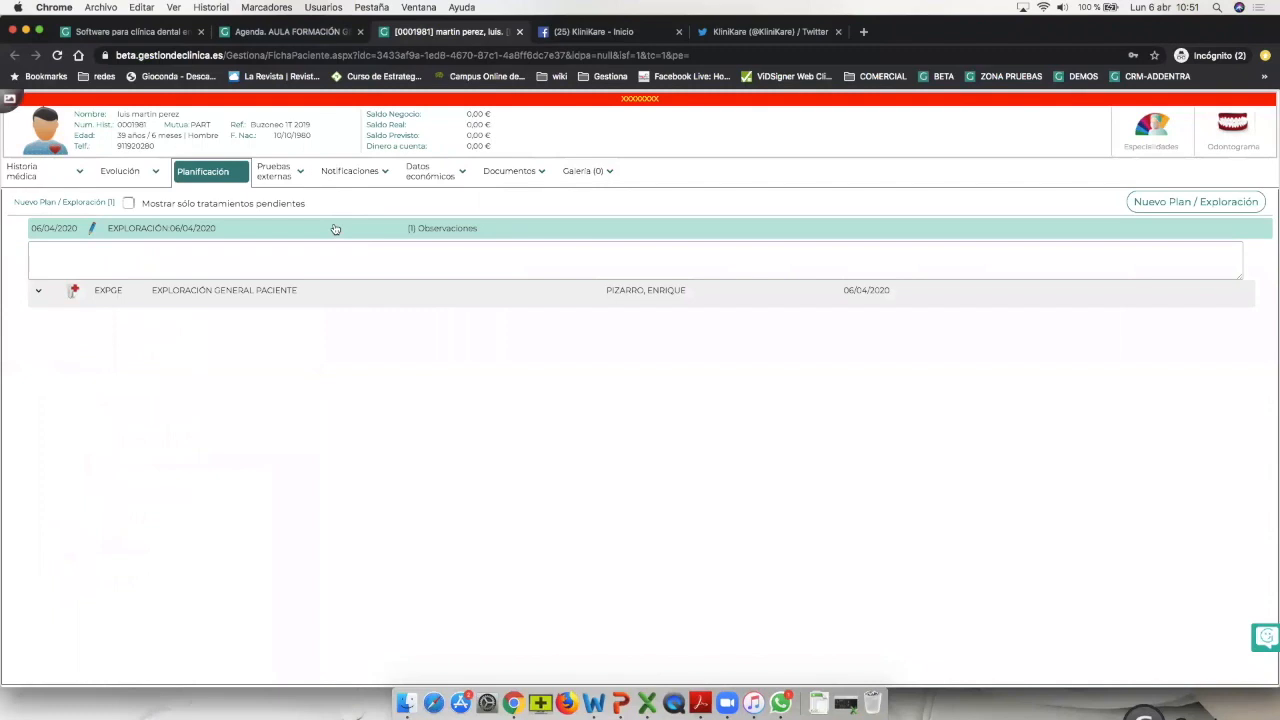
click(334, 229)
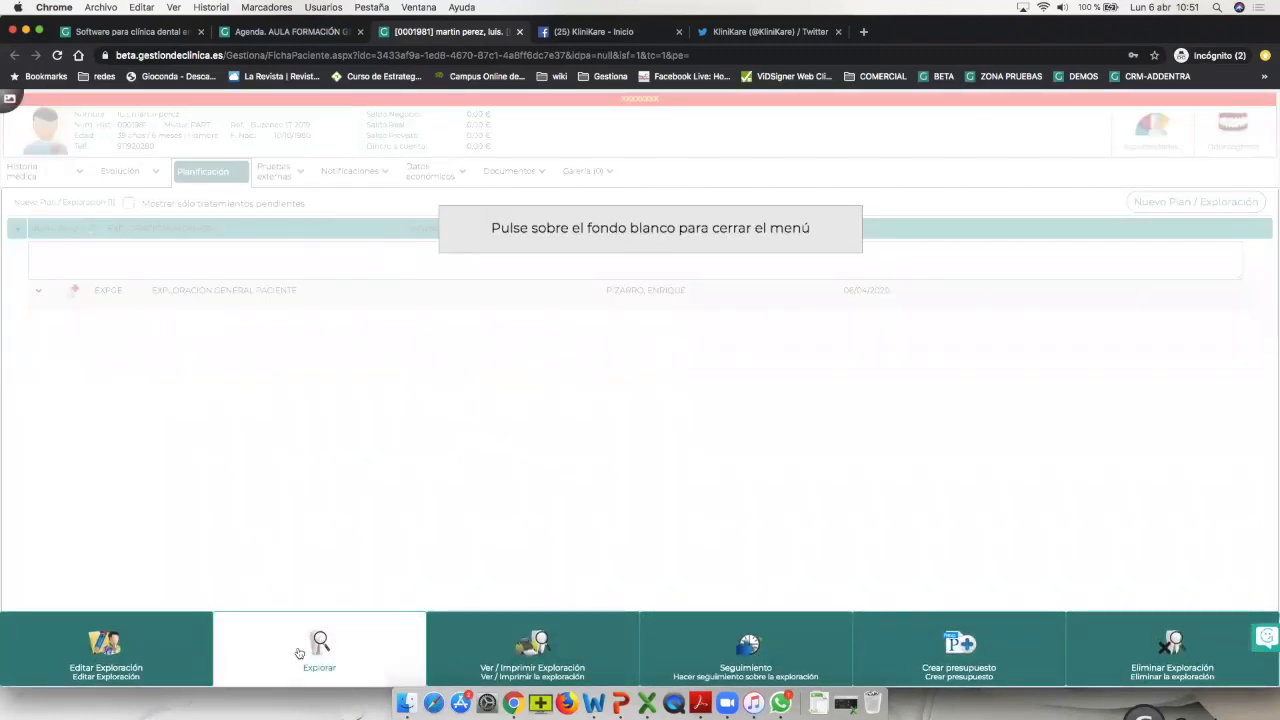
click(299, 652)
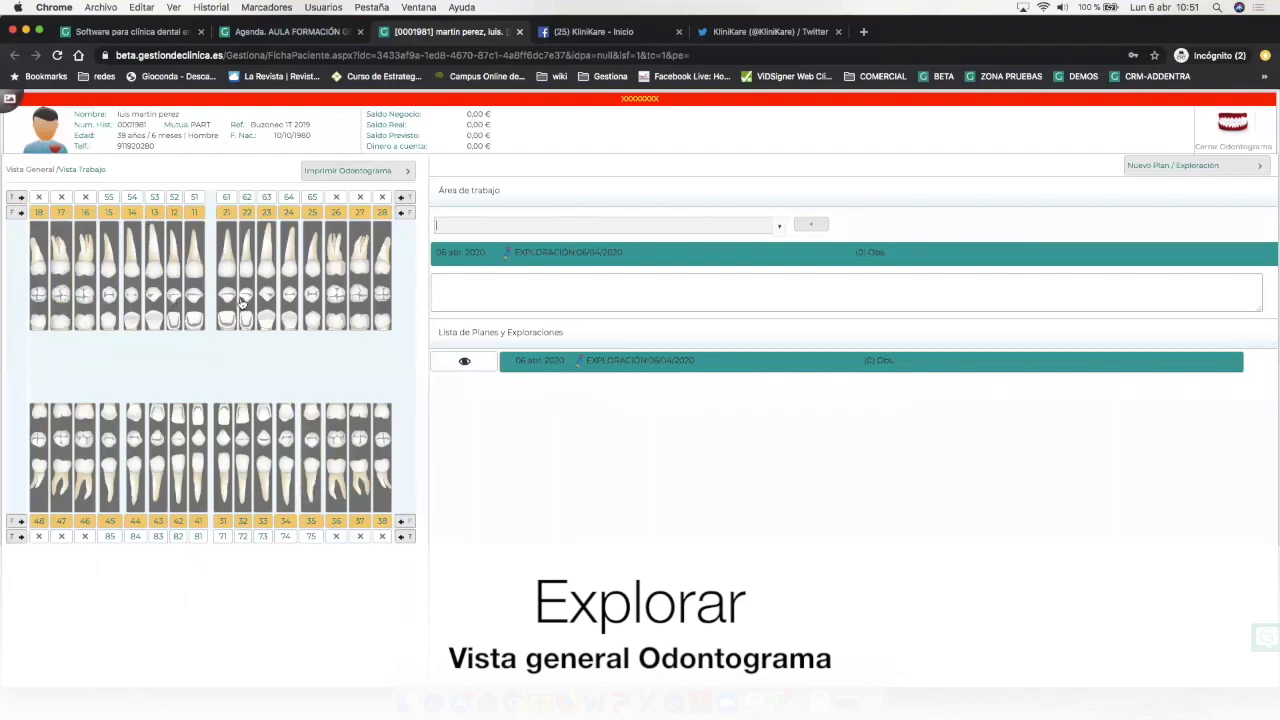
Record AUSENCIA PIEZA DENTAL for teeth 15 and 14 in the odontogram.
right_click(129, 250)
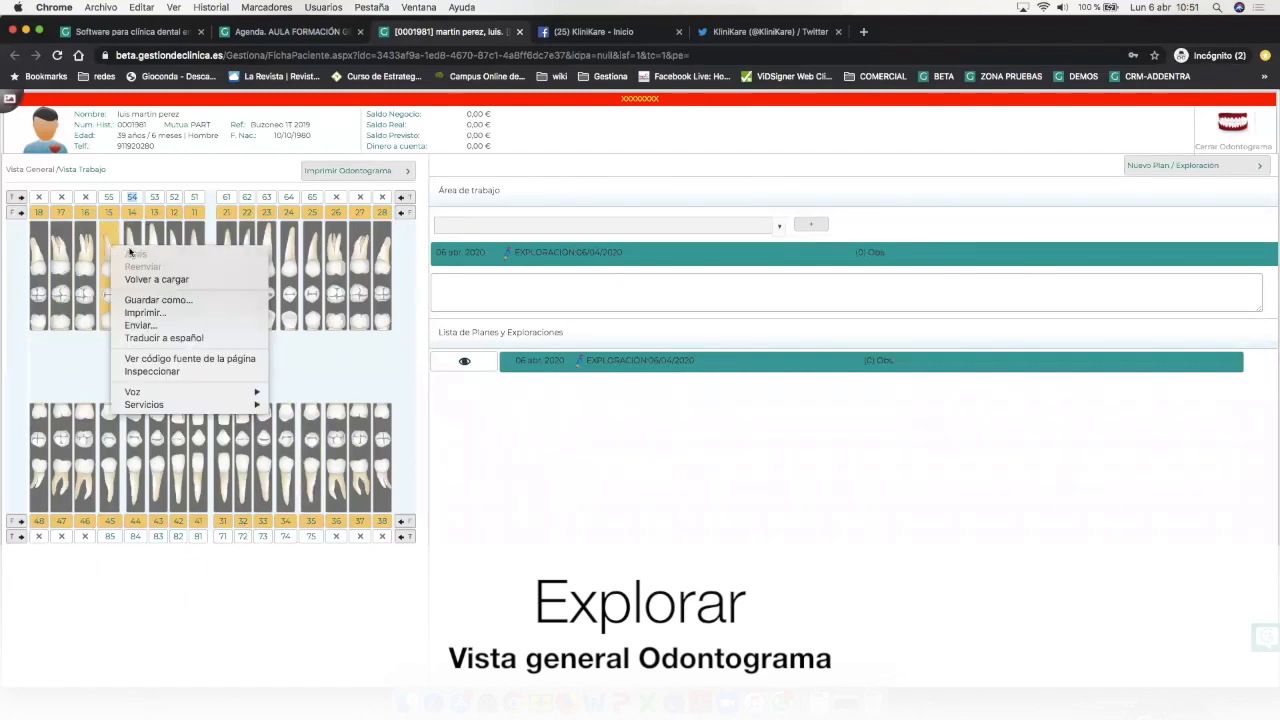
click(133, 242)
right_click(136, 238)
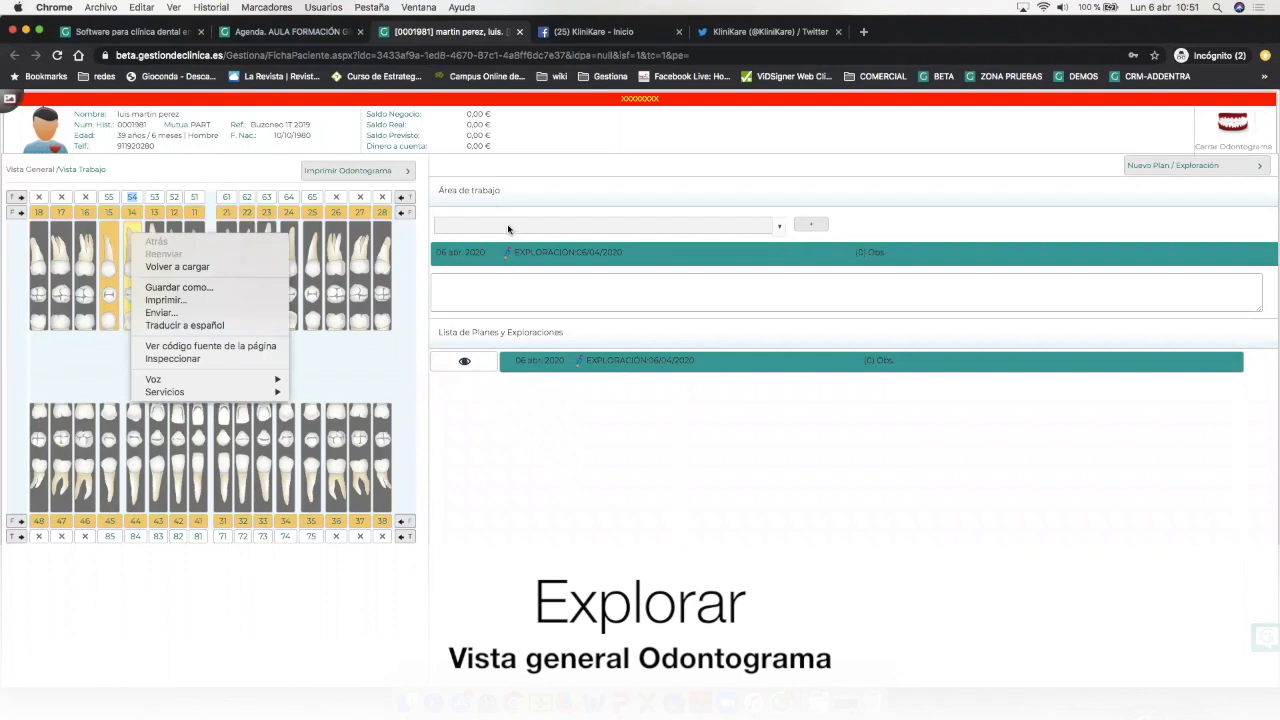
click(508, 229)
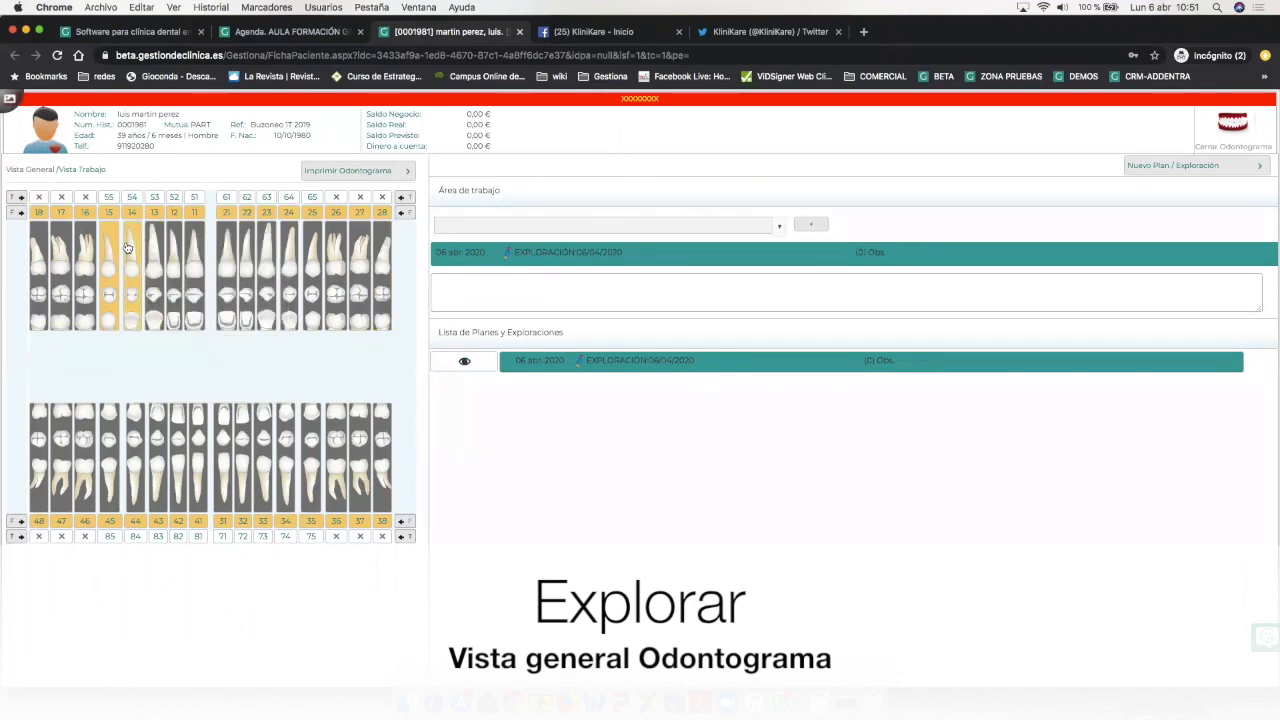
text(a)
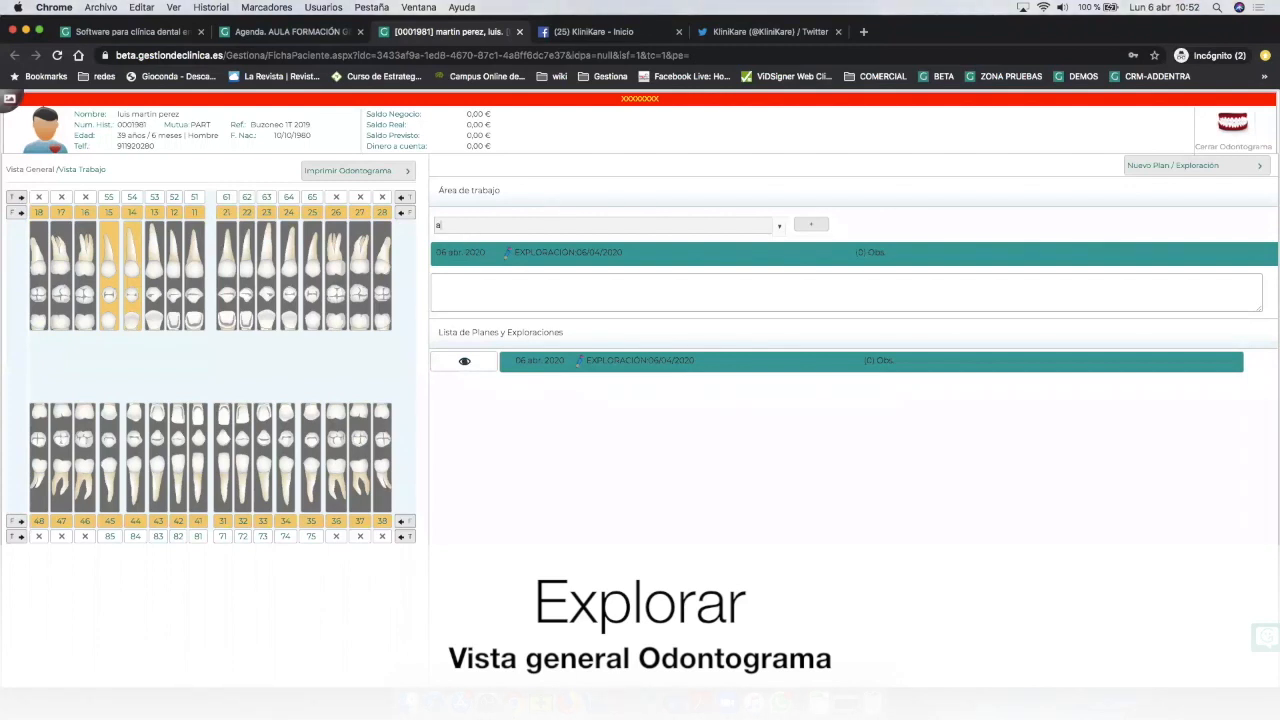
text(usenc)
key(Down)
key(Return)
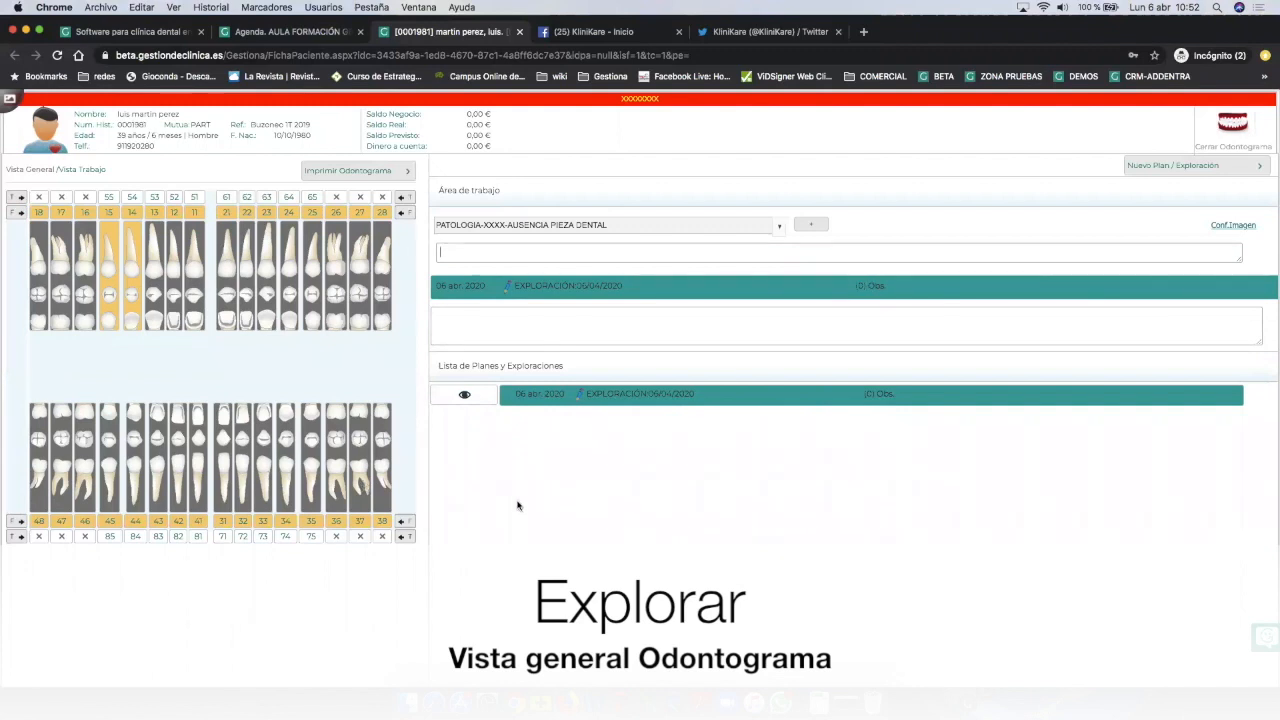
click(811, 226)
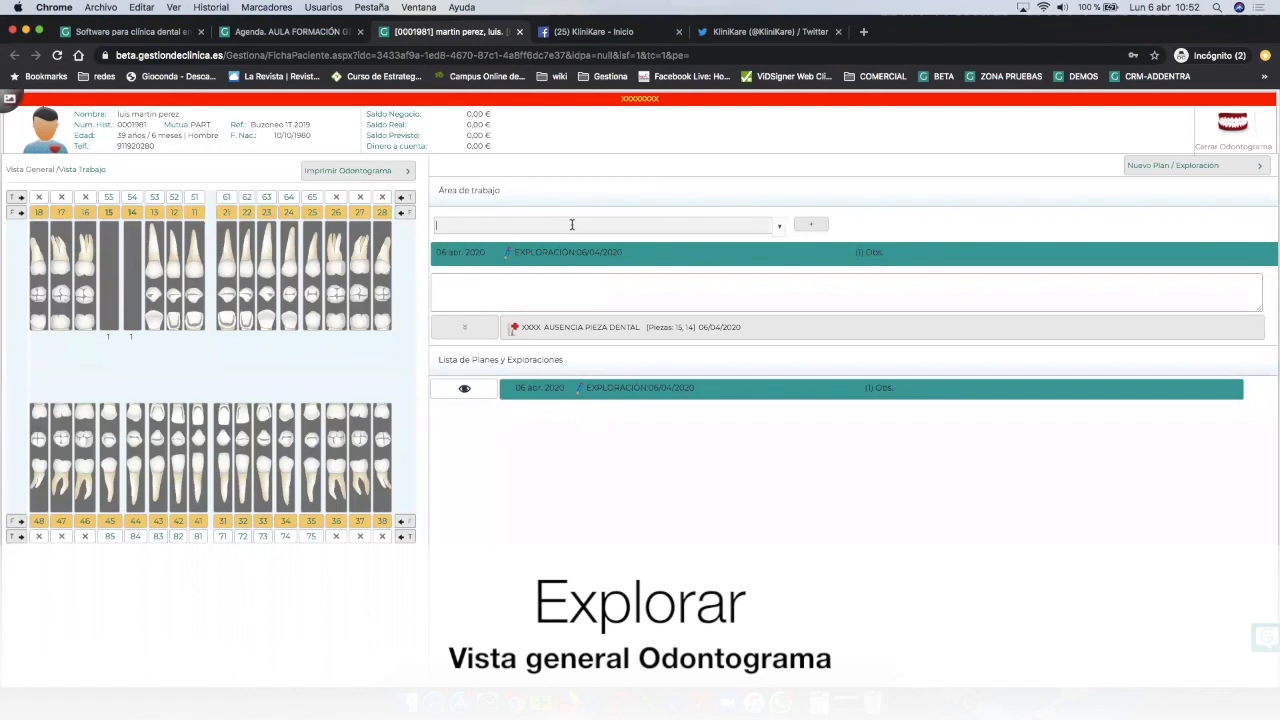
Add a CARIES finding for teeth 24d and 25om, then select tooth 11 to review.
text(caries)
key(Return)
text(14d)
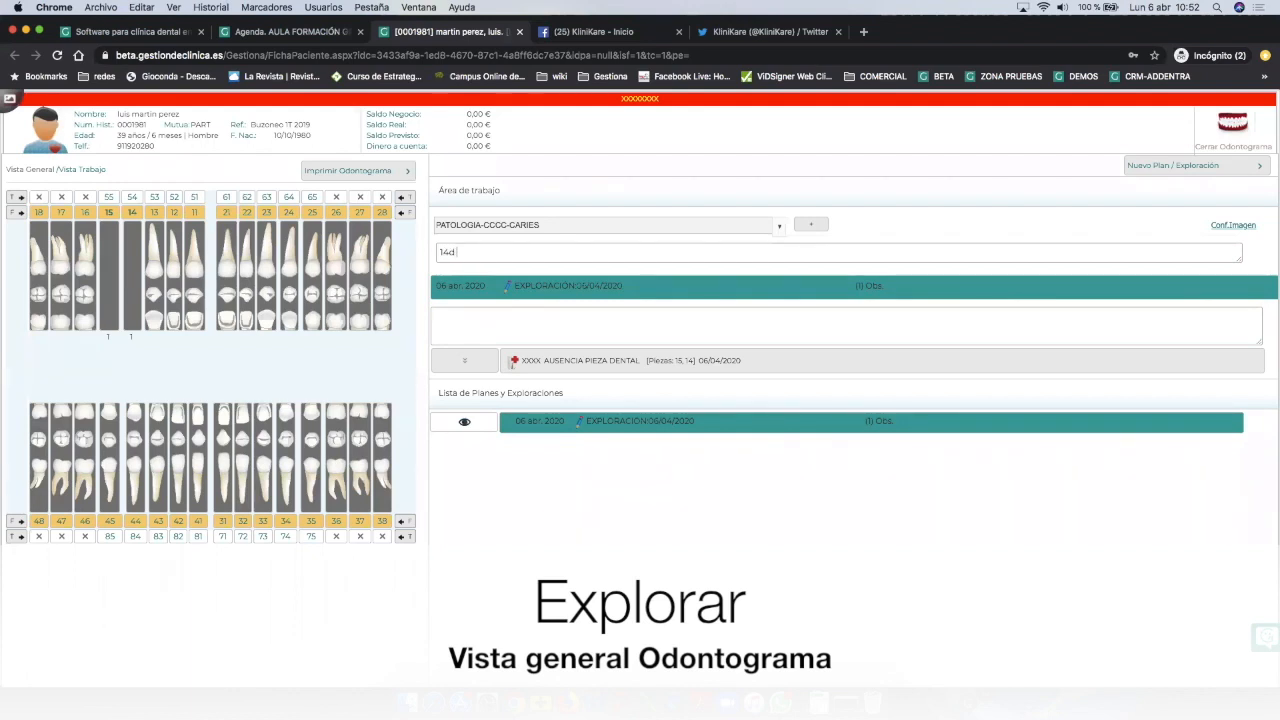
key(Return)
text(24d 25om)
click(815, 226)
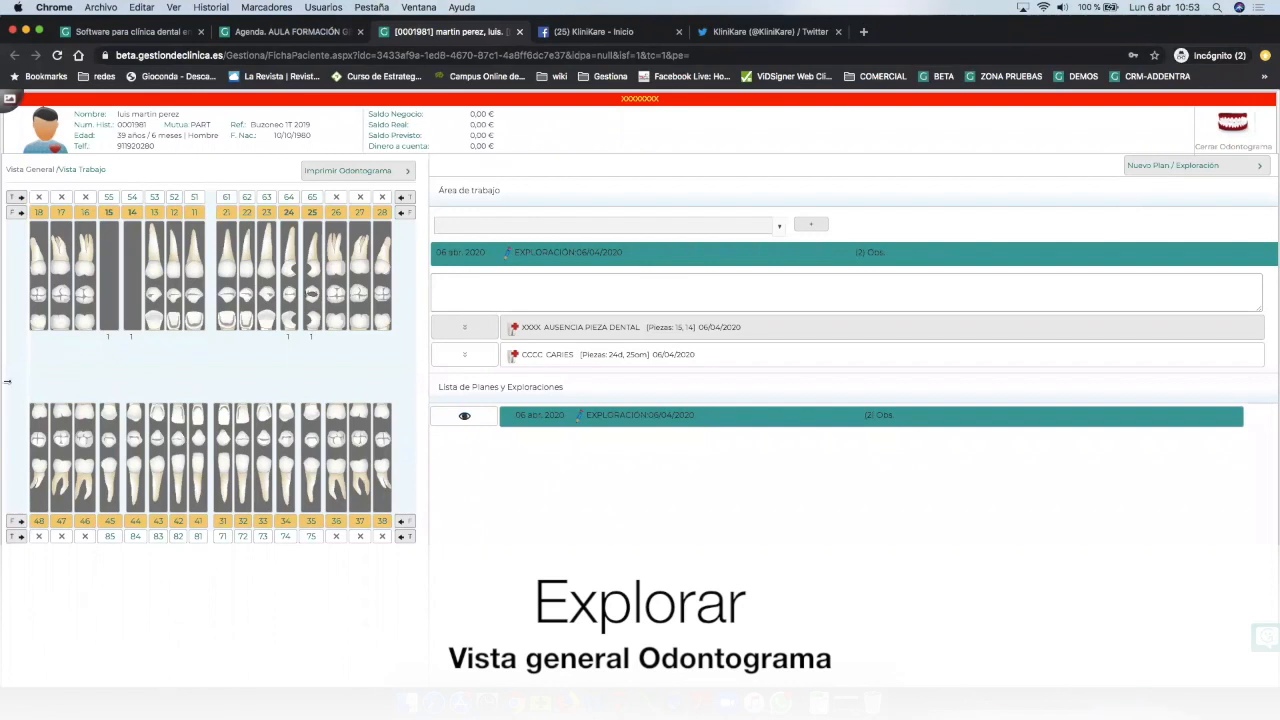
click(201, 320)
Close the odontogram, return to Planificación, and expand then collapse the exploration row.
click(1233, 125)
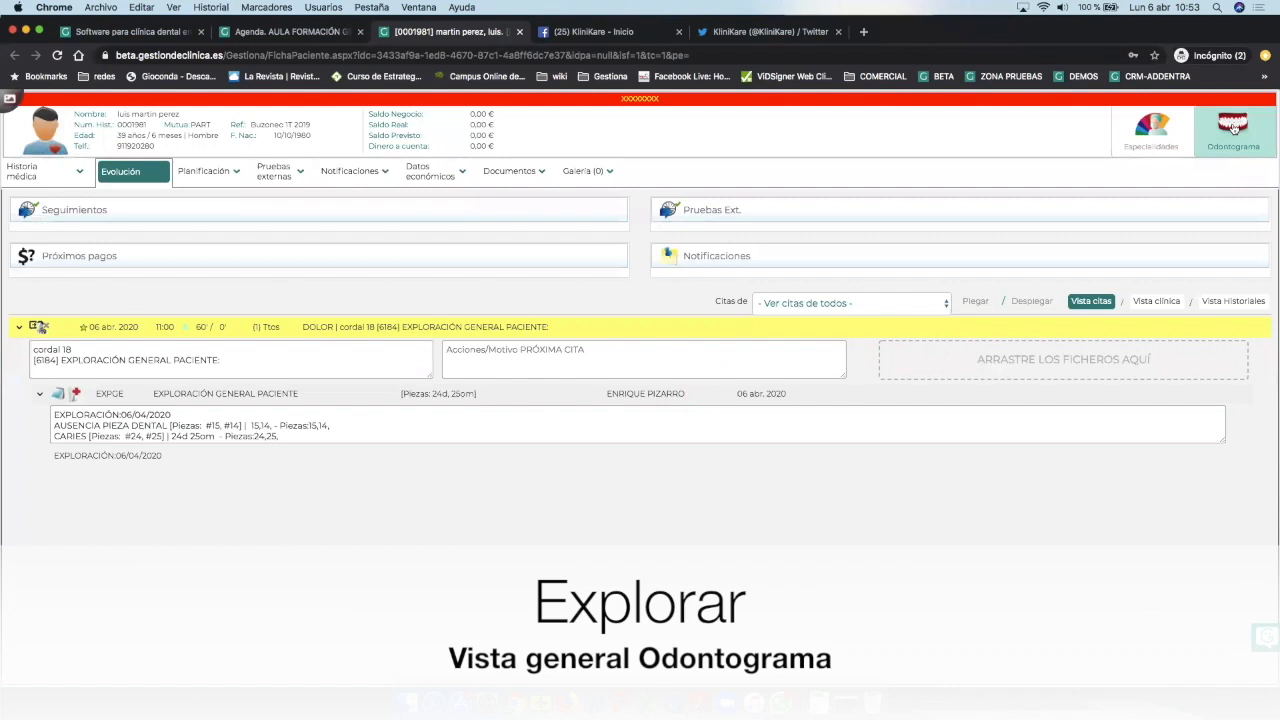
click(510, 171)
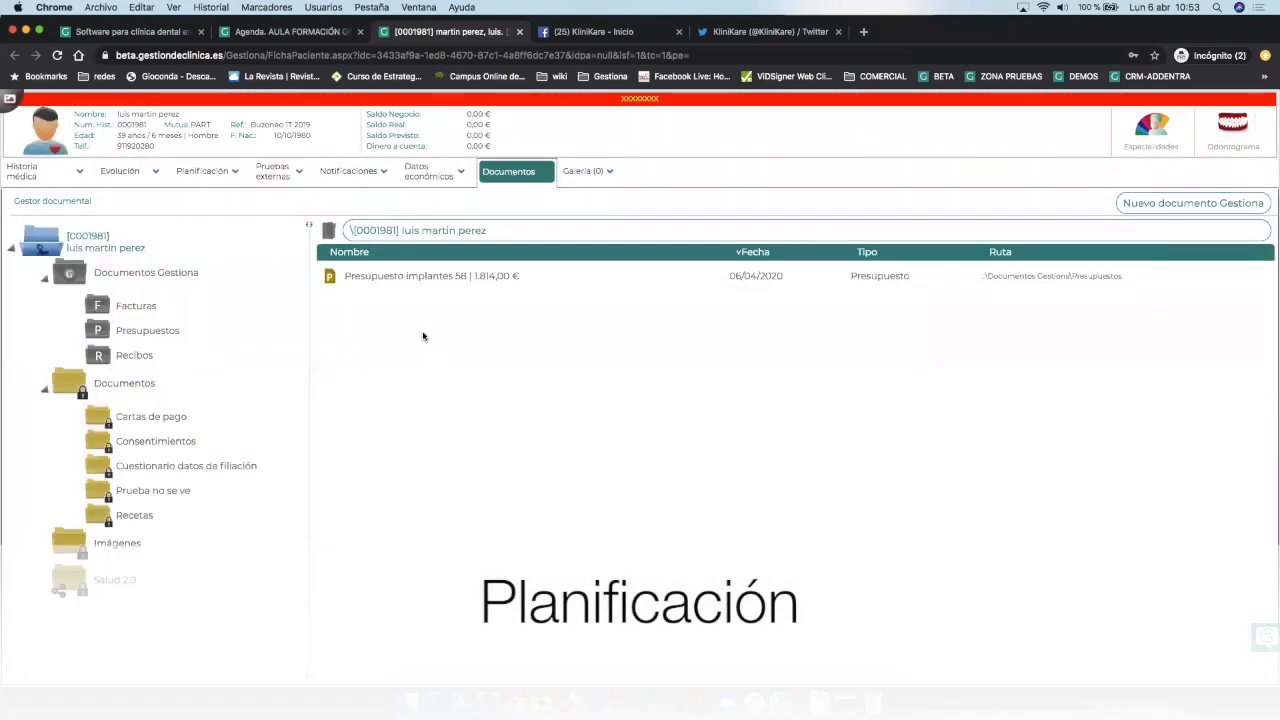
click(199, 171)
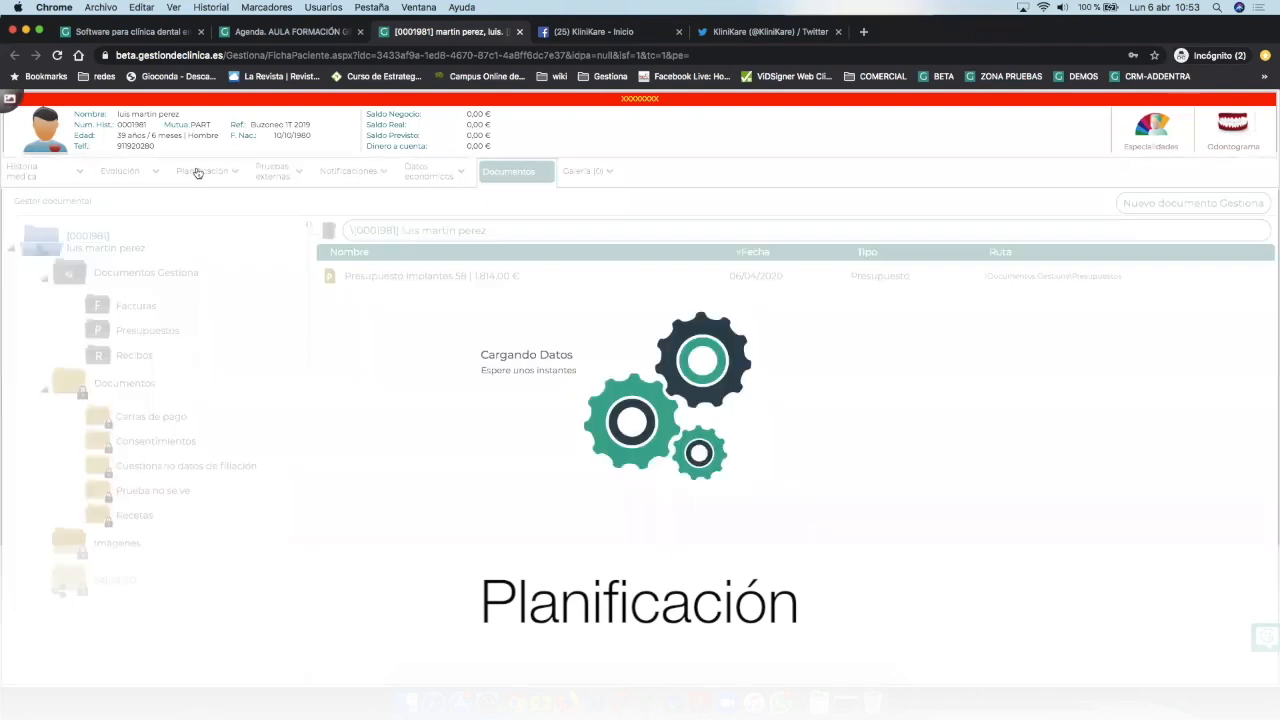
click(15, 229)
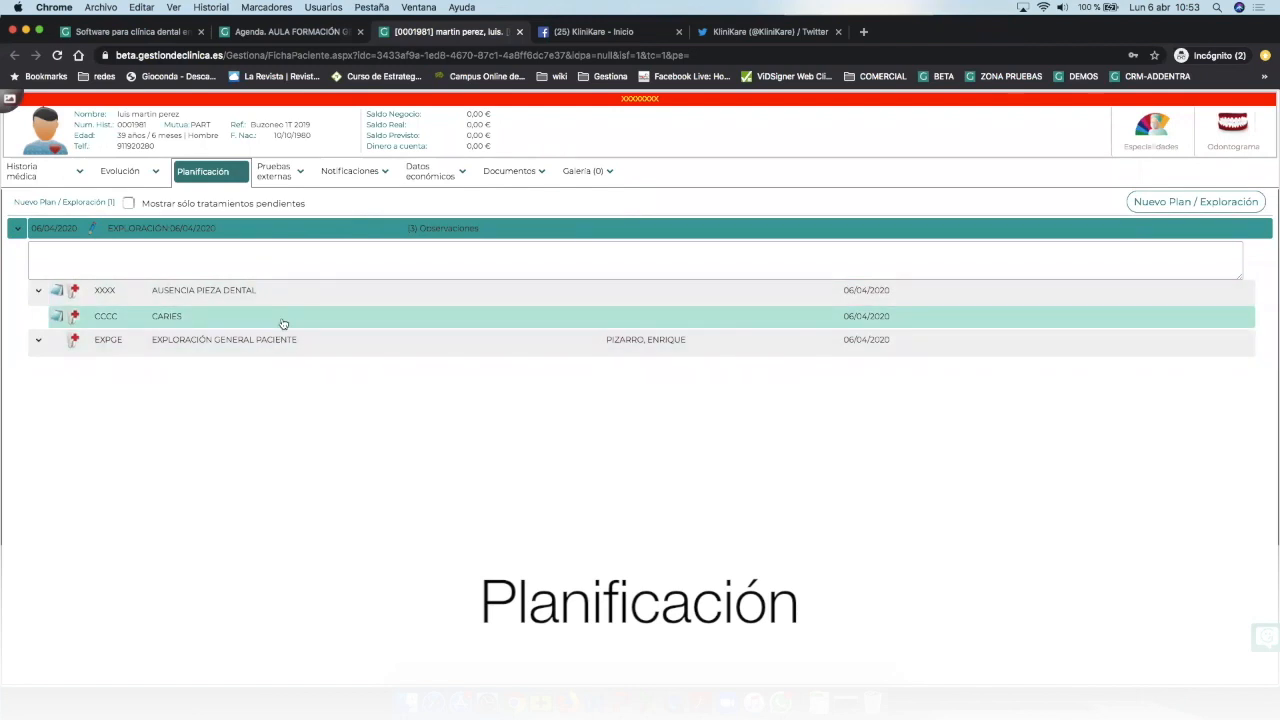
click(100, 234)
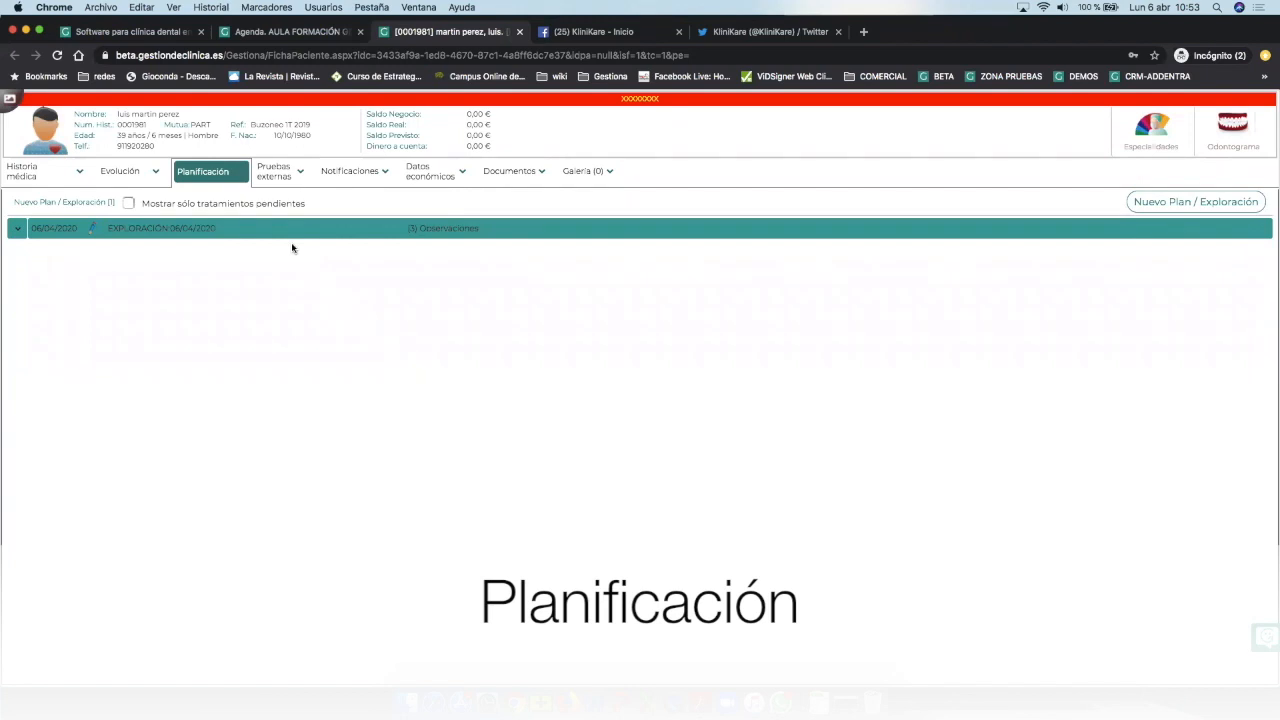
In Documentos, choose Crear Plan for the Presupuesto implantes 58 budget.
click(510, 172)
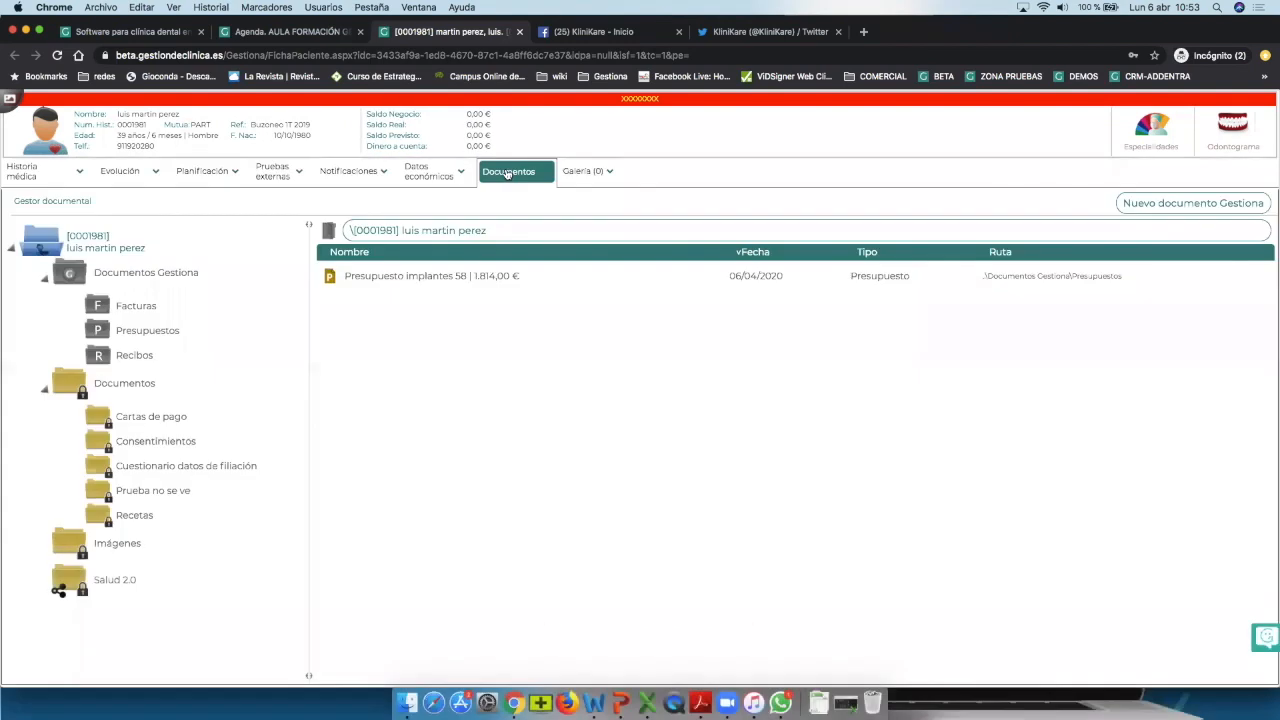
click(442, 277)
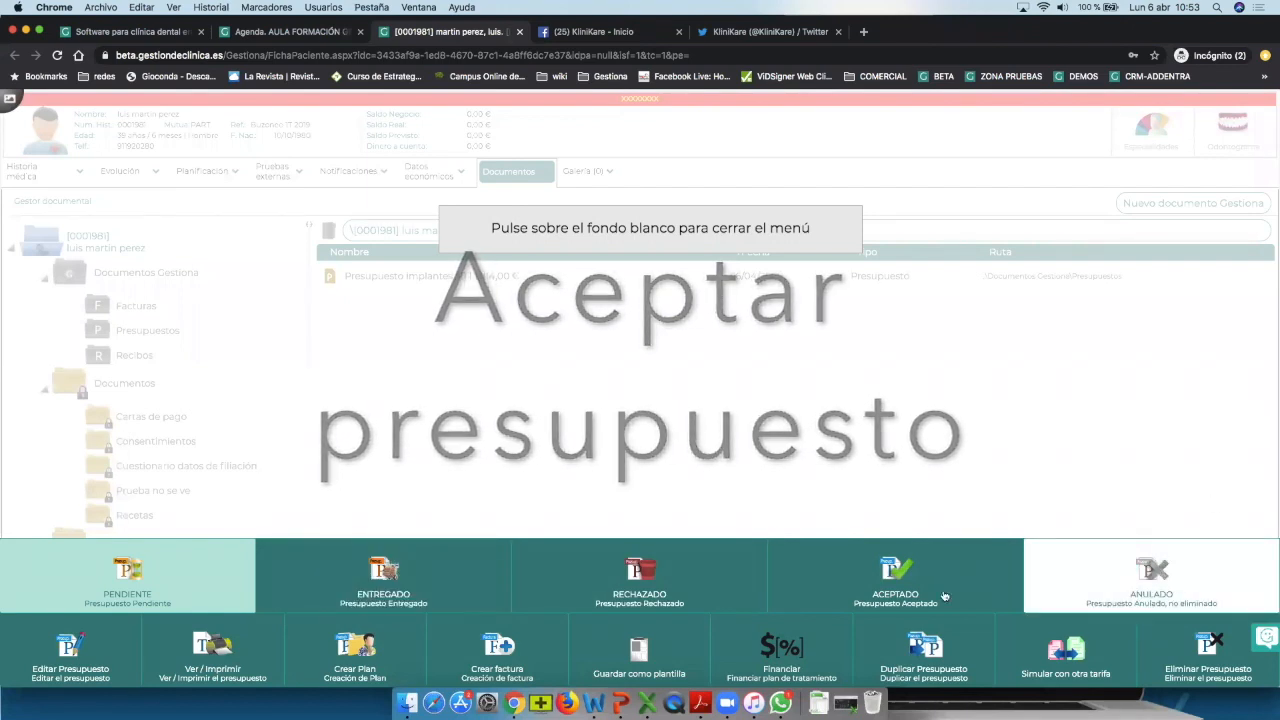
click(823, 569)
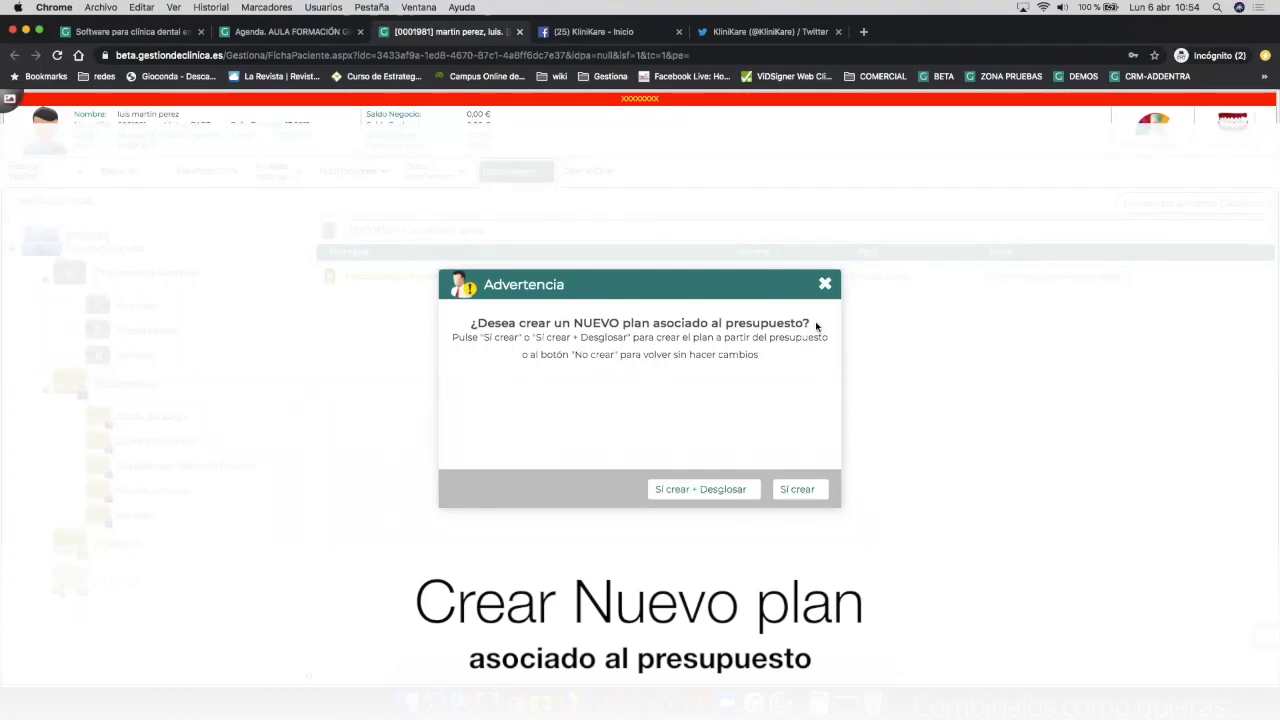
Confirm with 'Sí crear + Desglosar' to itemise the plan into six treatments.
click(689, 496)
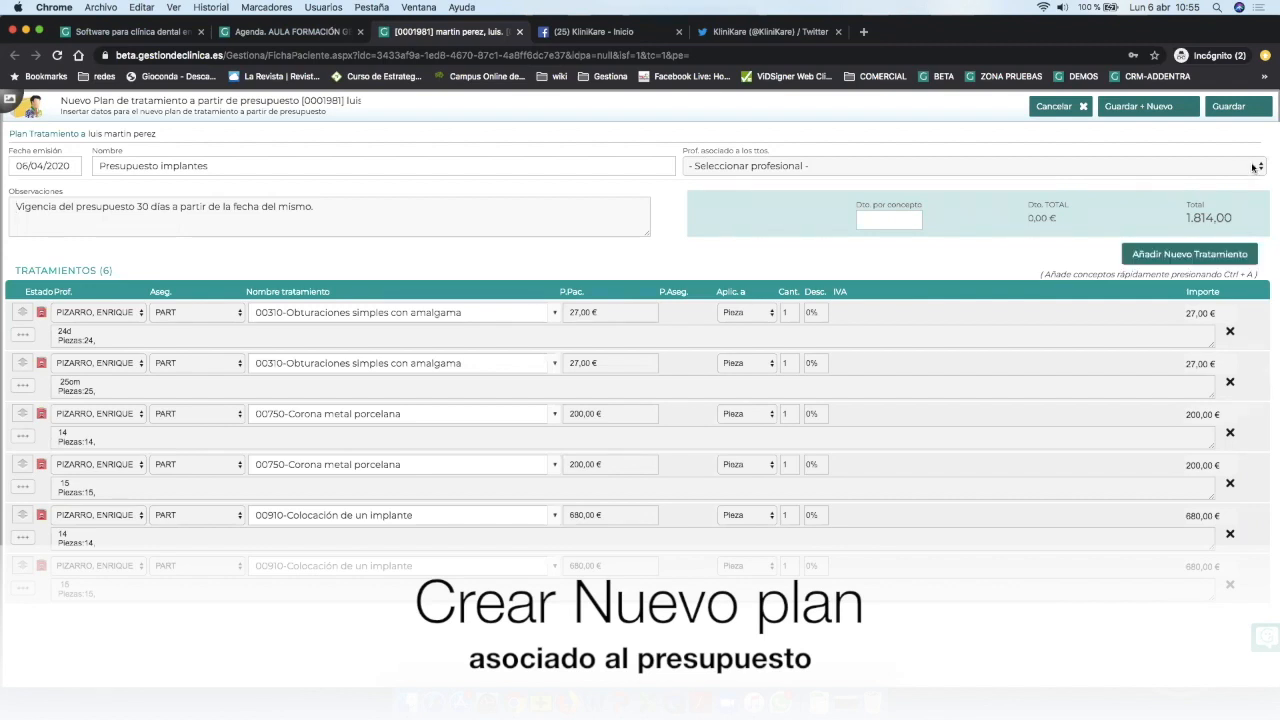
Save the plan and expand Presupuesto implantes in Planificación (0/6 treatments, 1.814,00 €).
click(1226, 107)
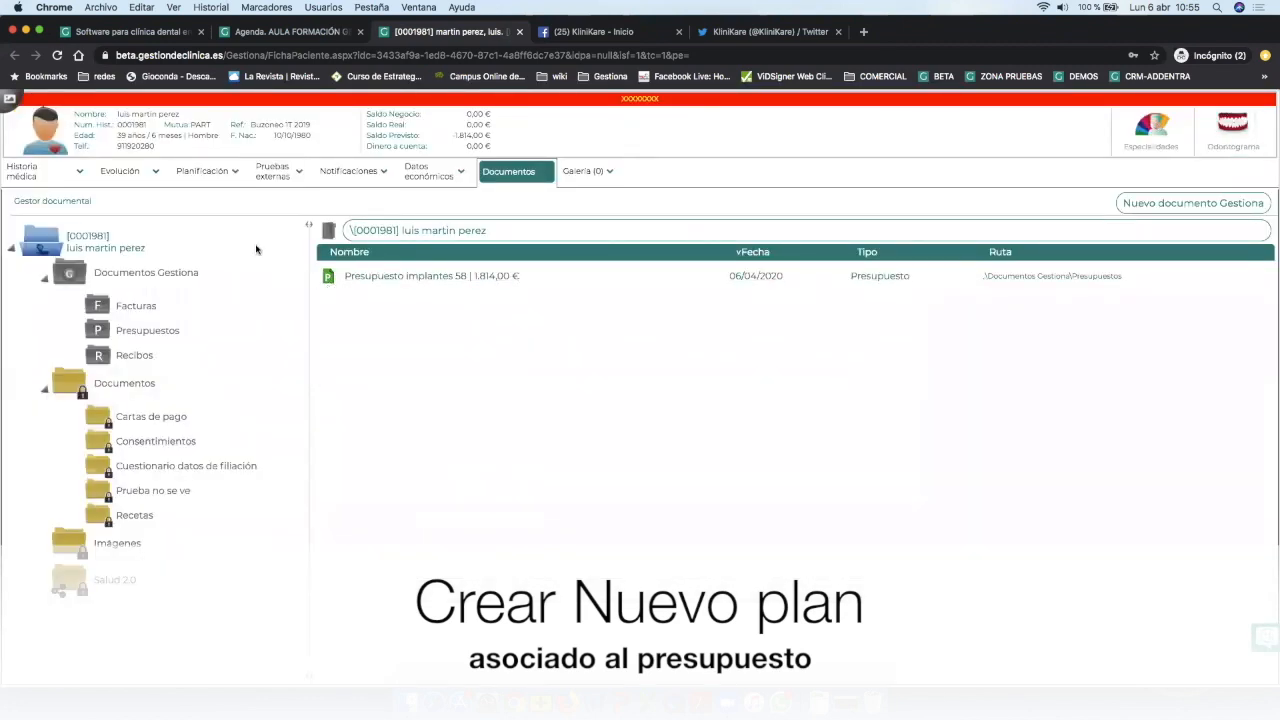
click(196, 176)
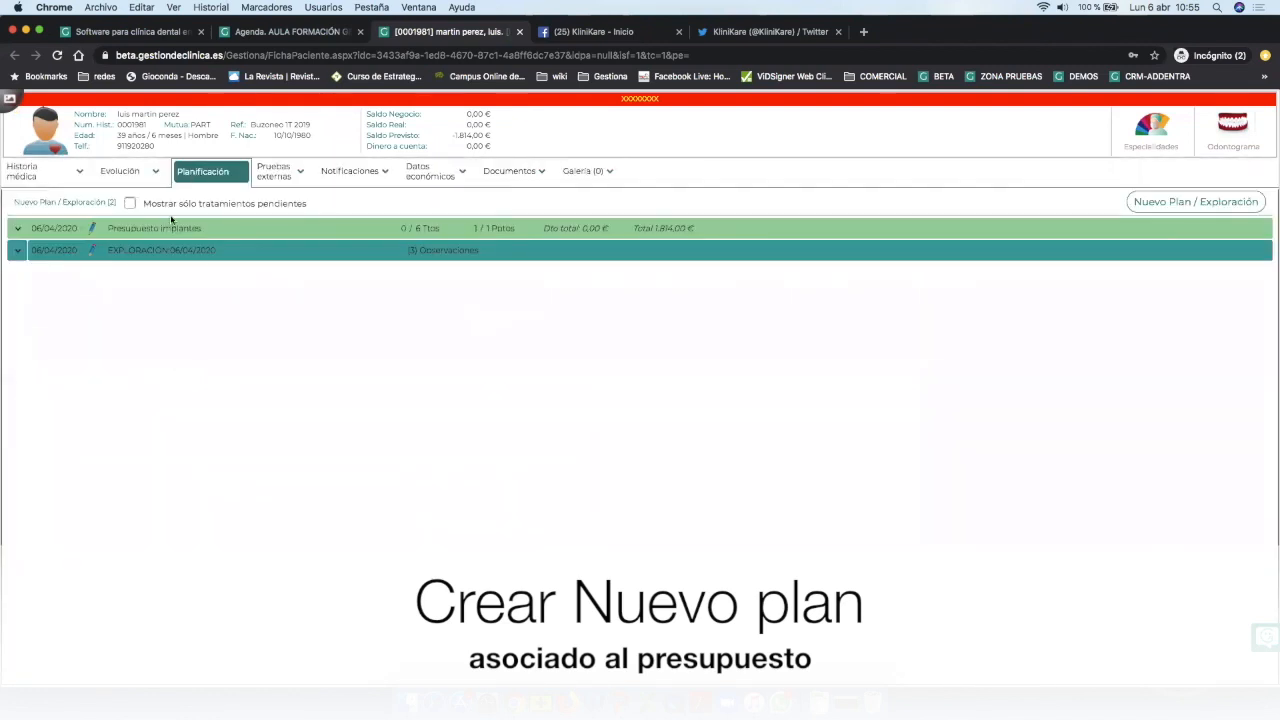
click(16, 230)
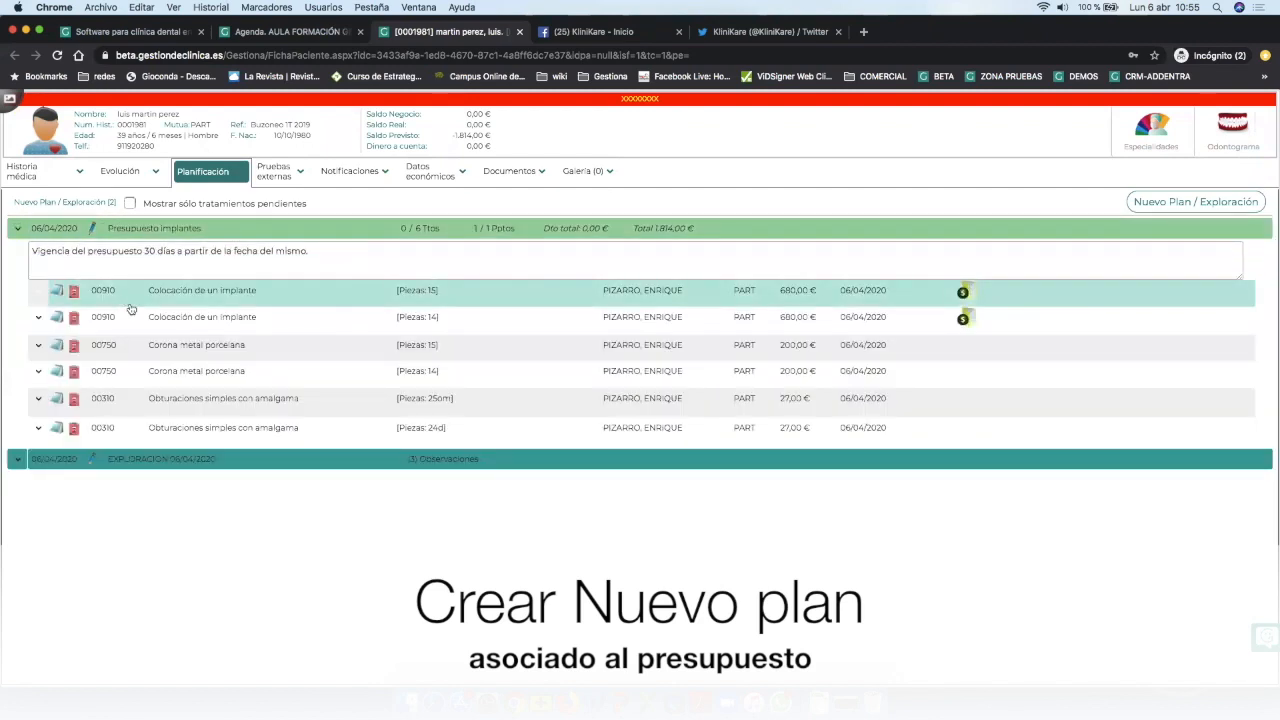
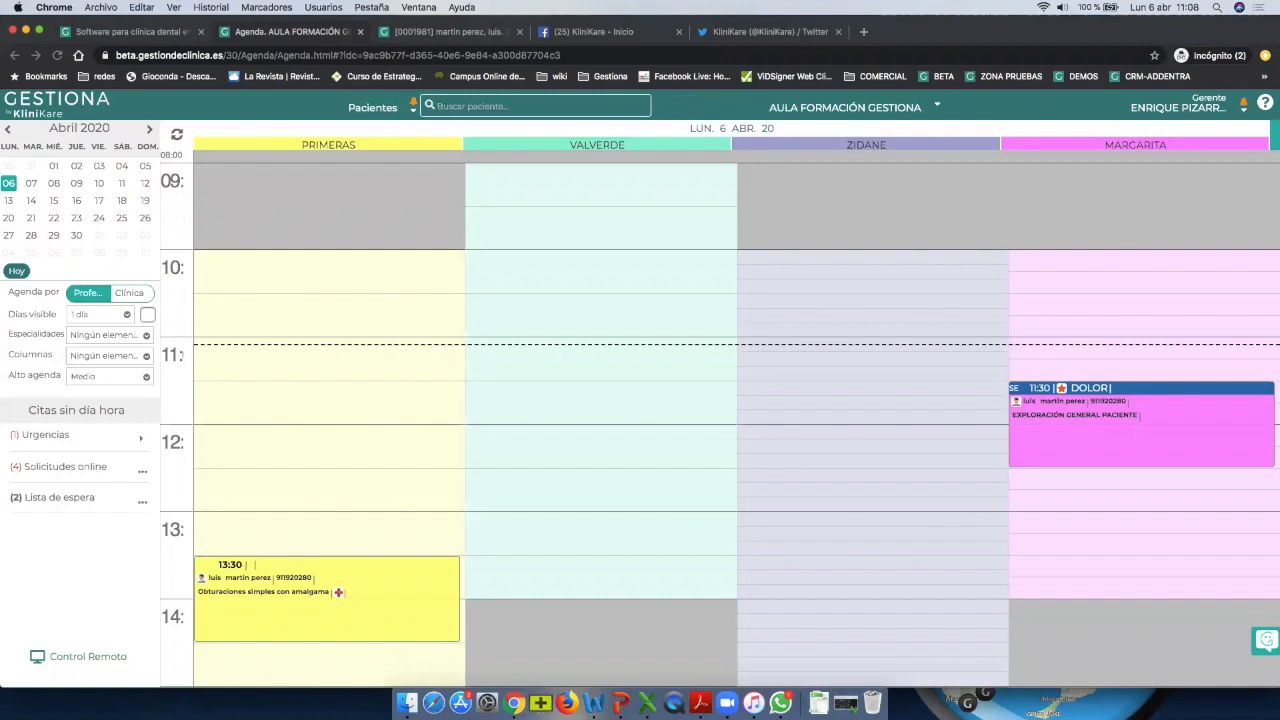
Open the 13:30 patient's record at Evolución, listing the 13:30 amalgam filling and 11:30 exploration visits.
click(310, 609)
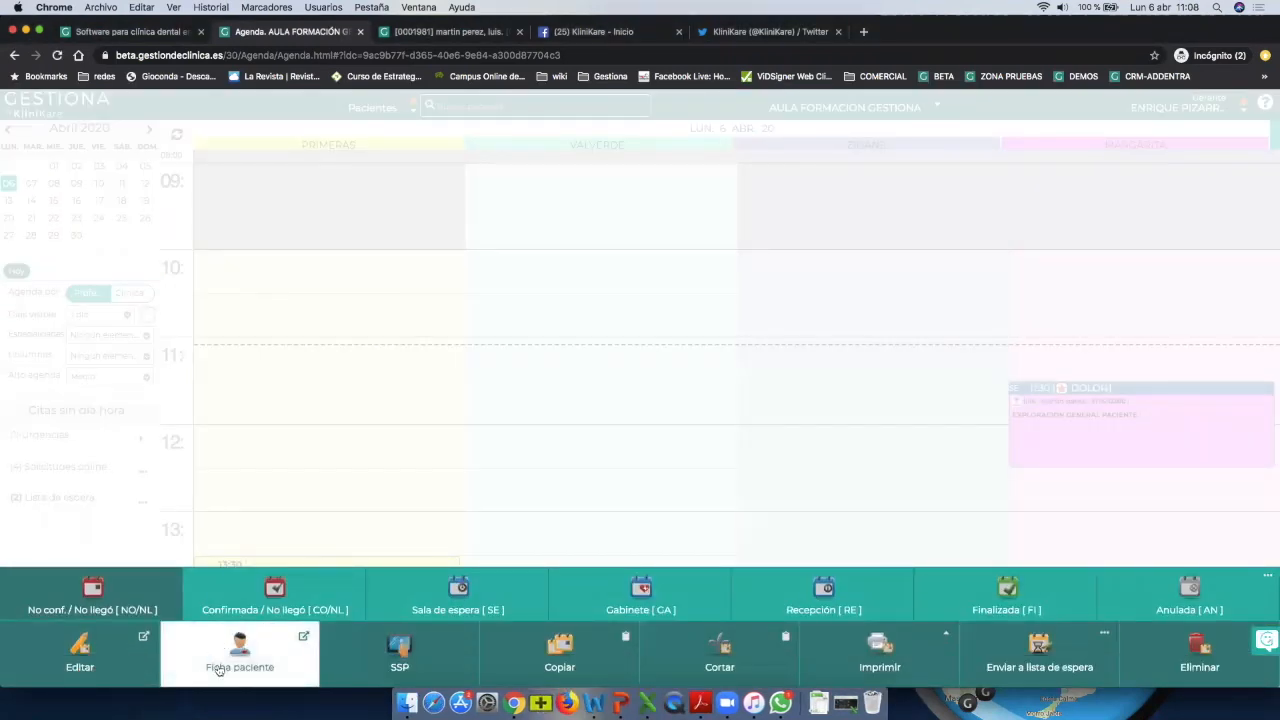
click(252, 655)
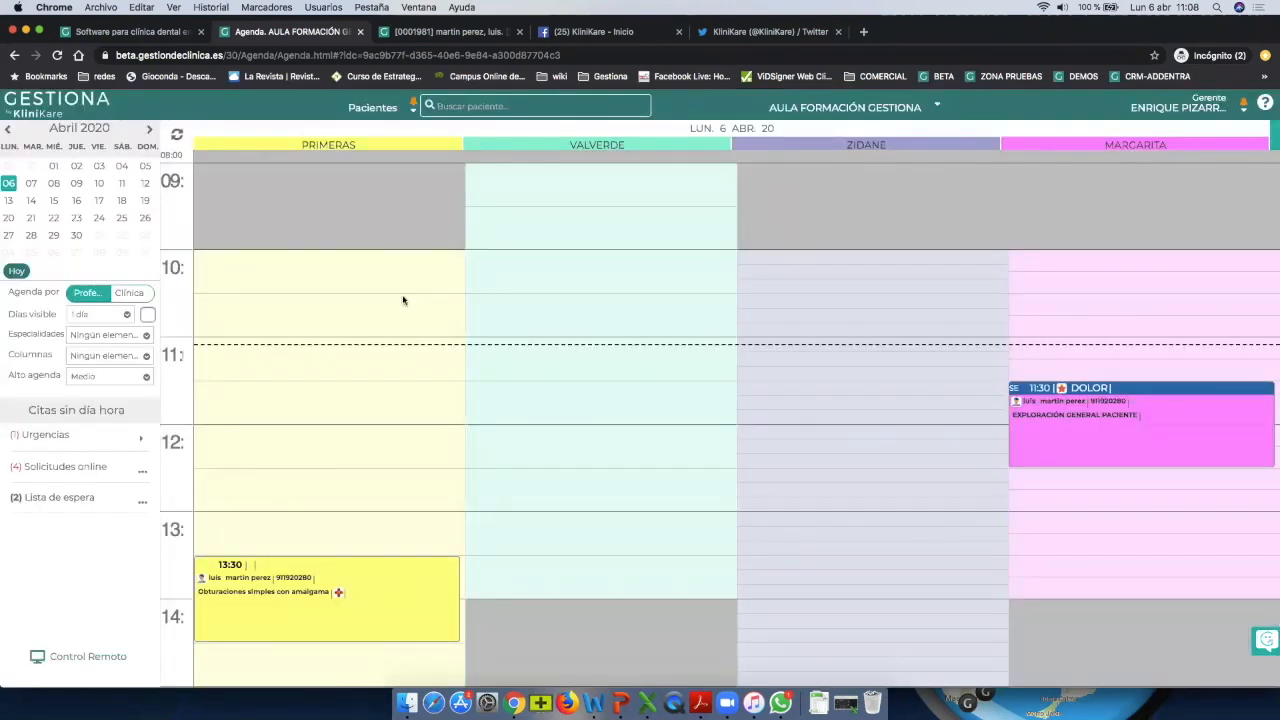
click(432, 35)
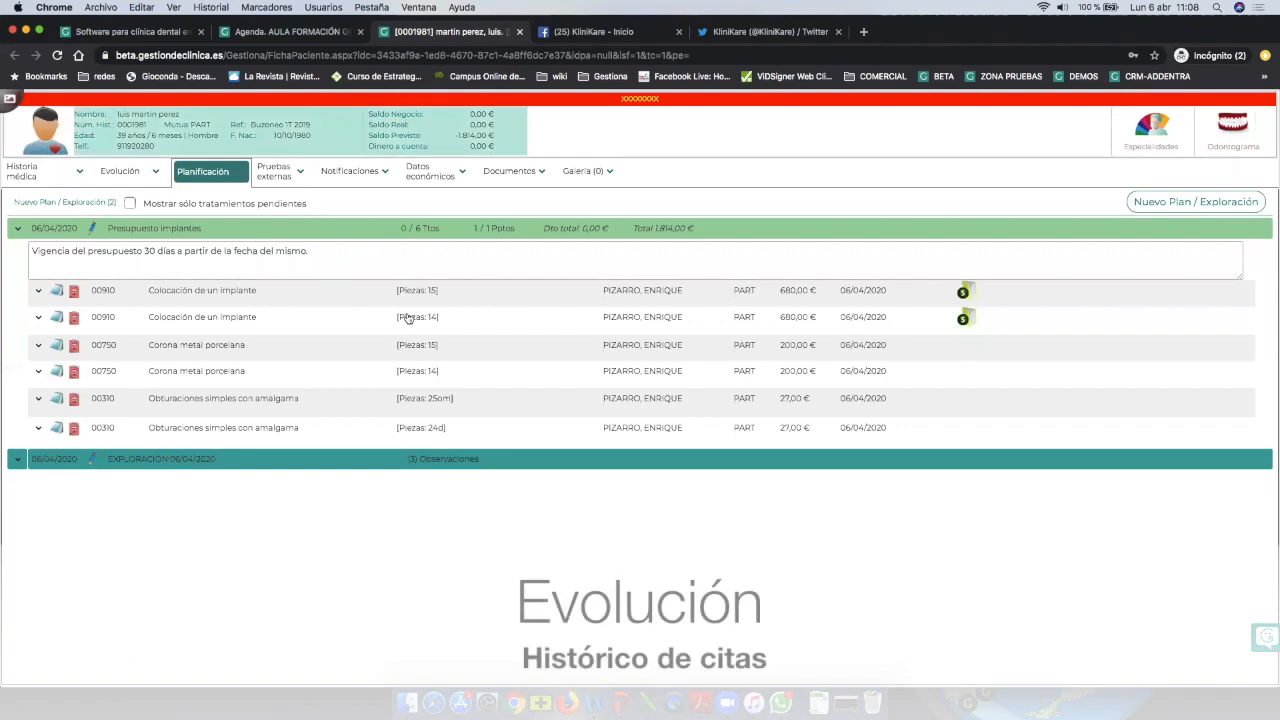
click(115, 170)
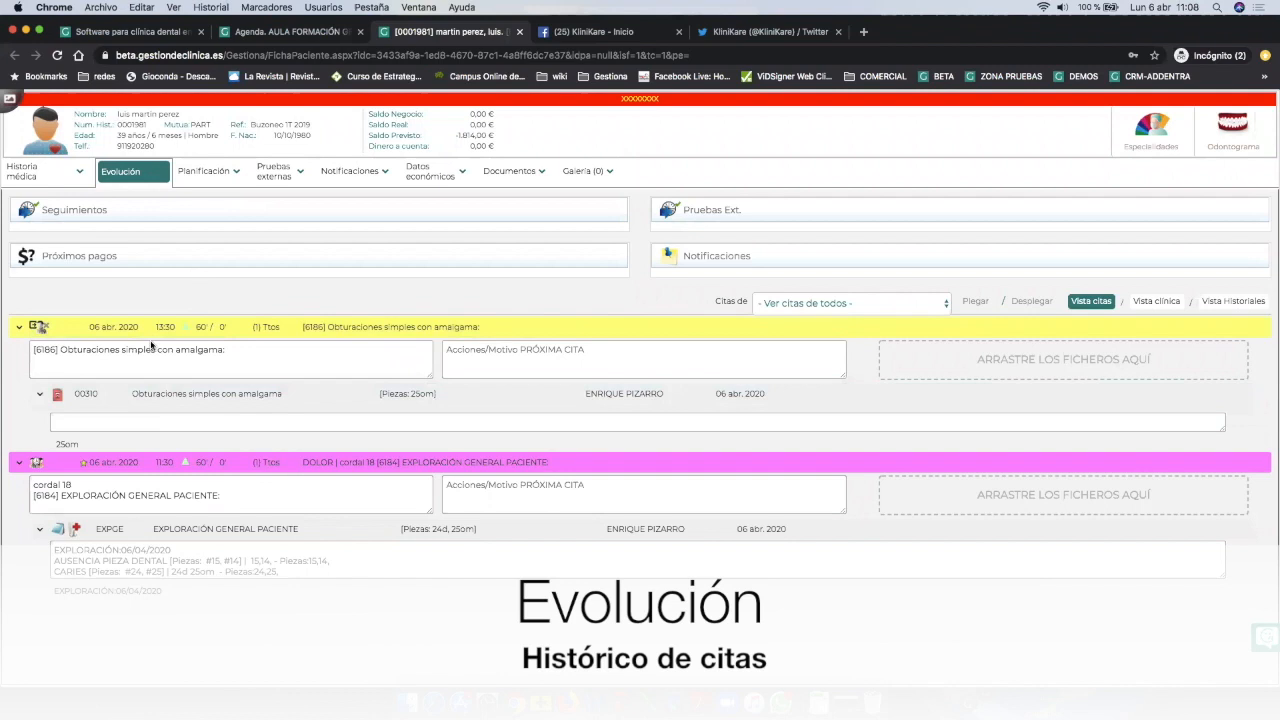
click(20, 330)
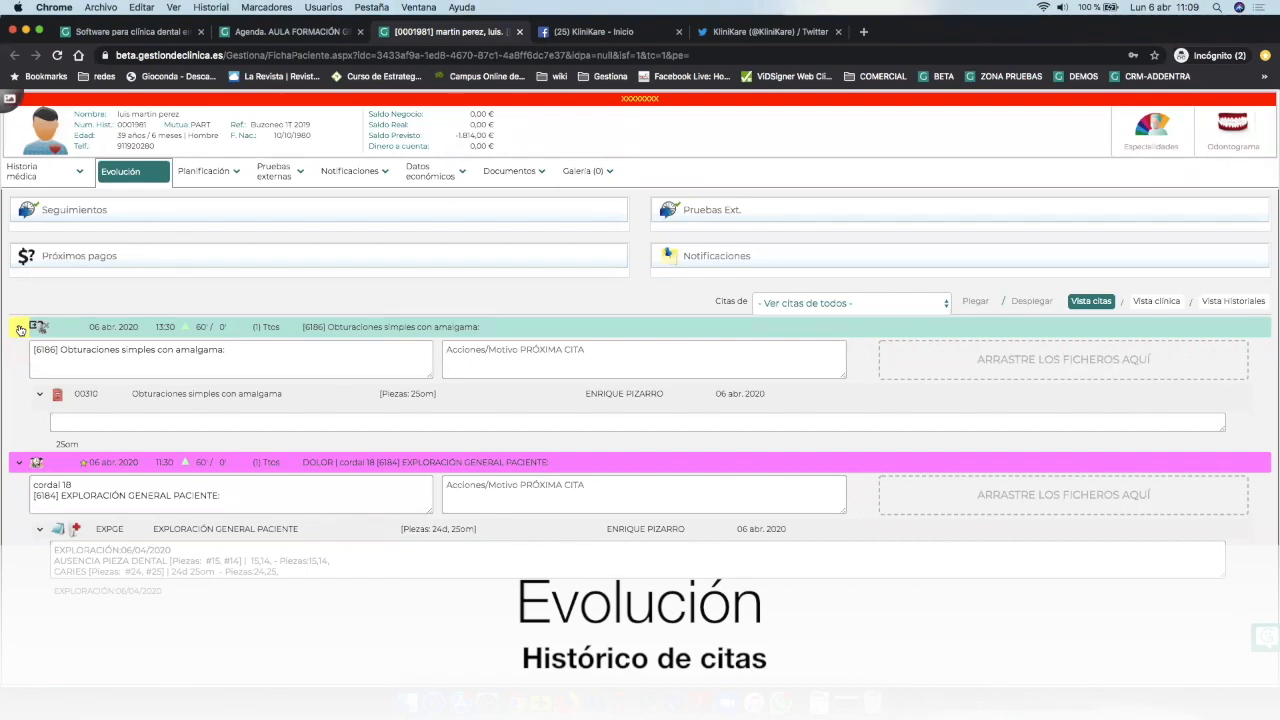
Add 'observaciones del tratamiento' under the 00310 amalgam filling row of the 13:30 appointment.
click(20, 330)
click(18, 331)
click(18, 331)
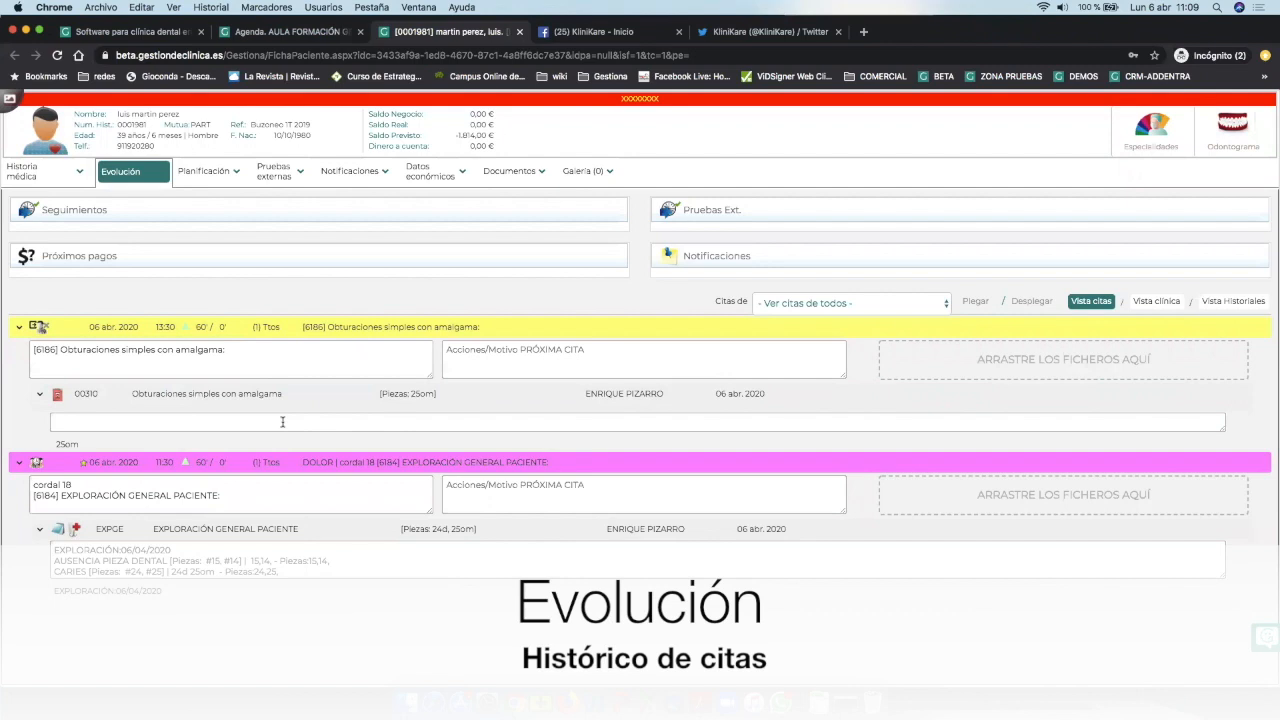
text(observaciones da)
text(l tratamiento)
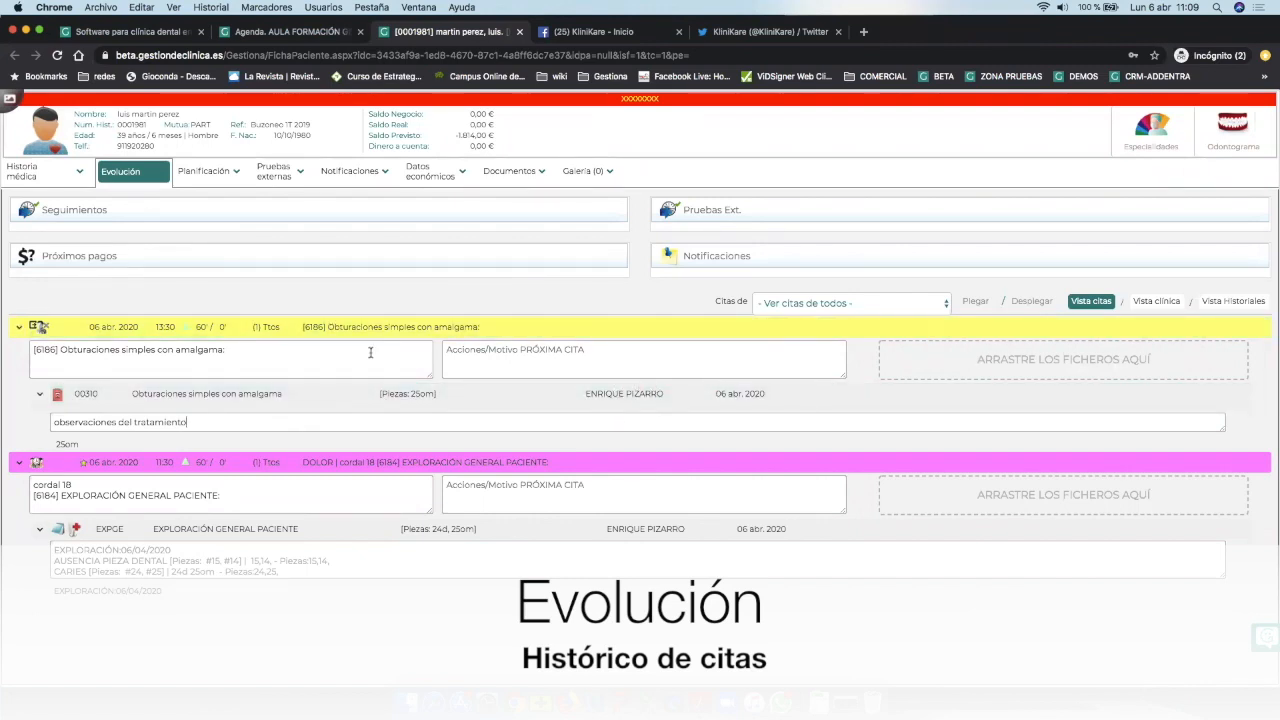
click(338, 330)
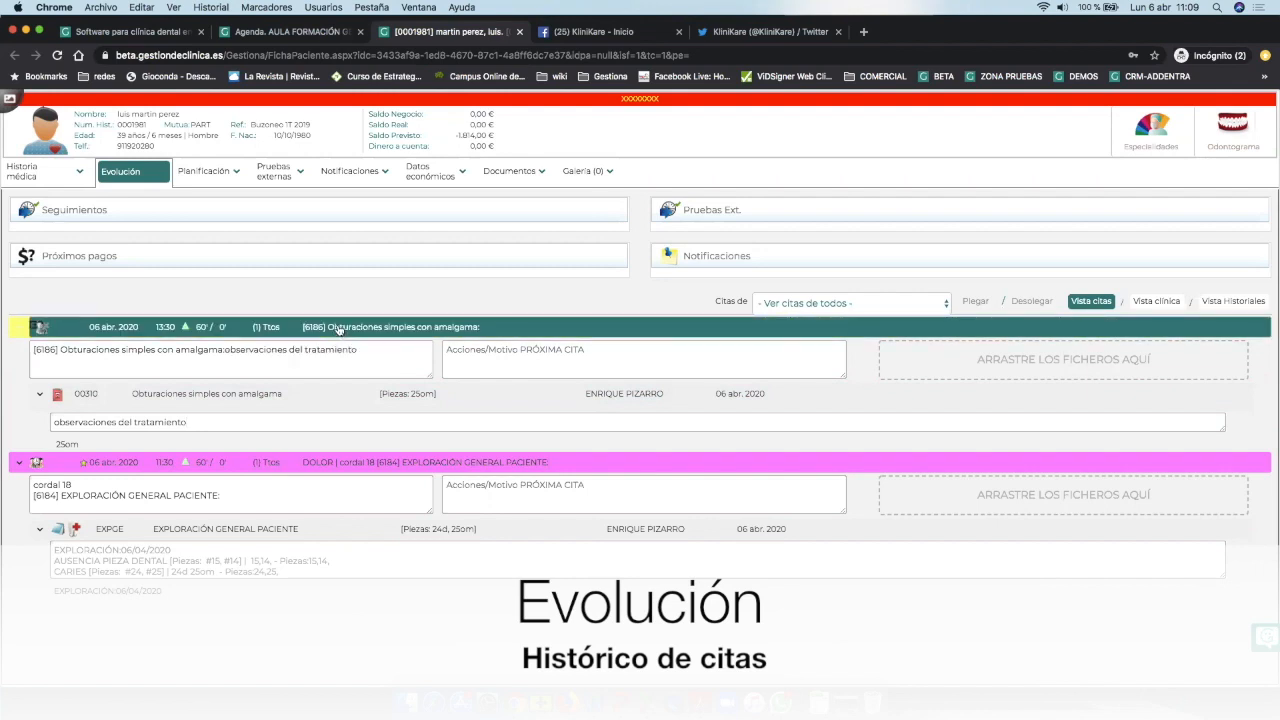
click(338, 328)
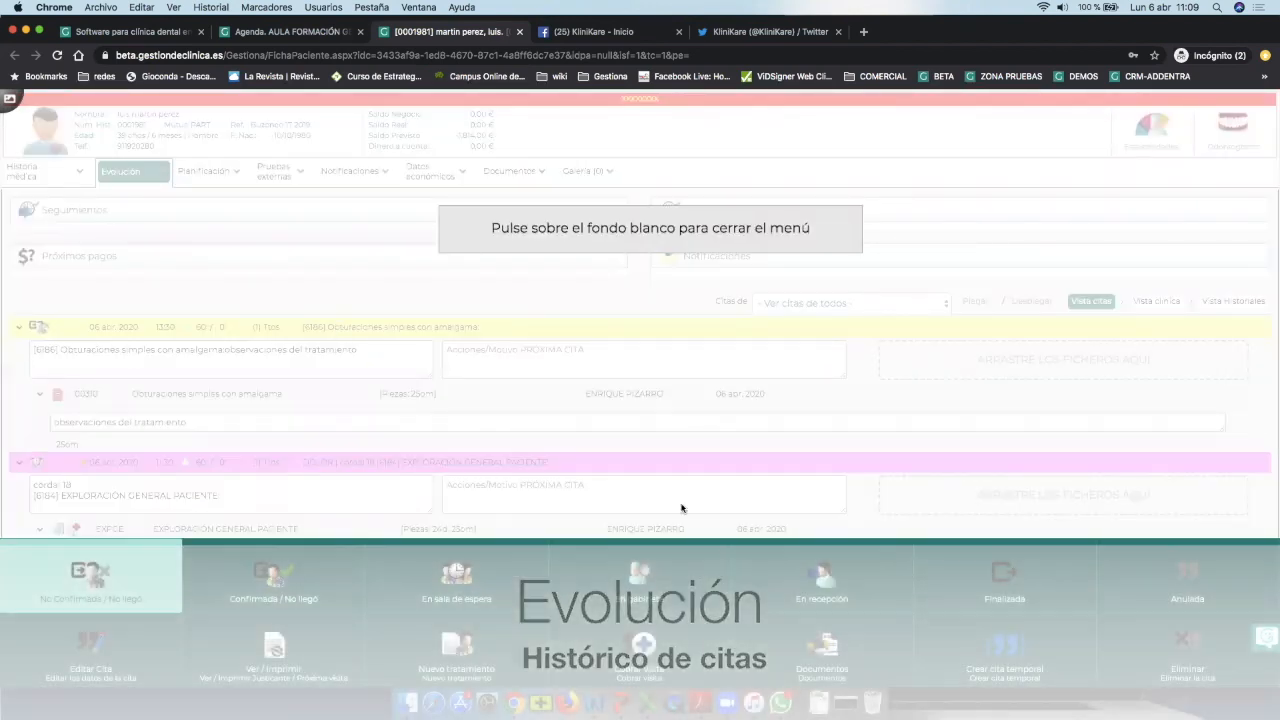
Set the 13:30 appointment to Finalizada with all its treatments marked as done.
click(961, 572)
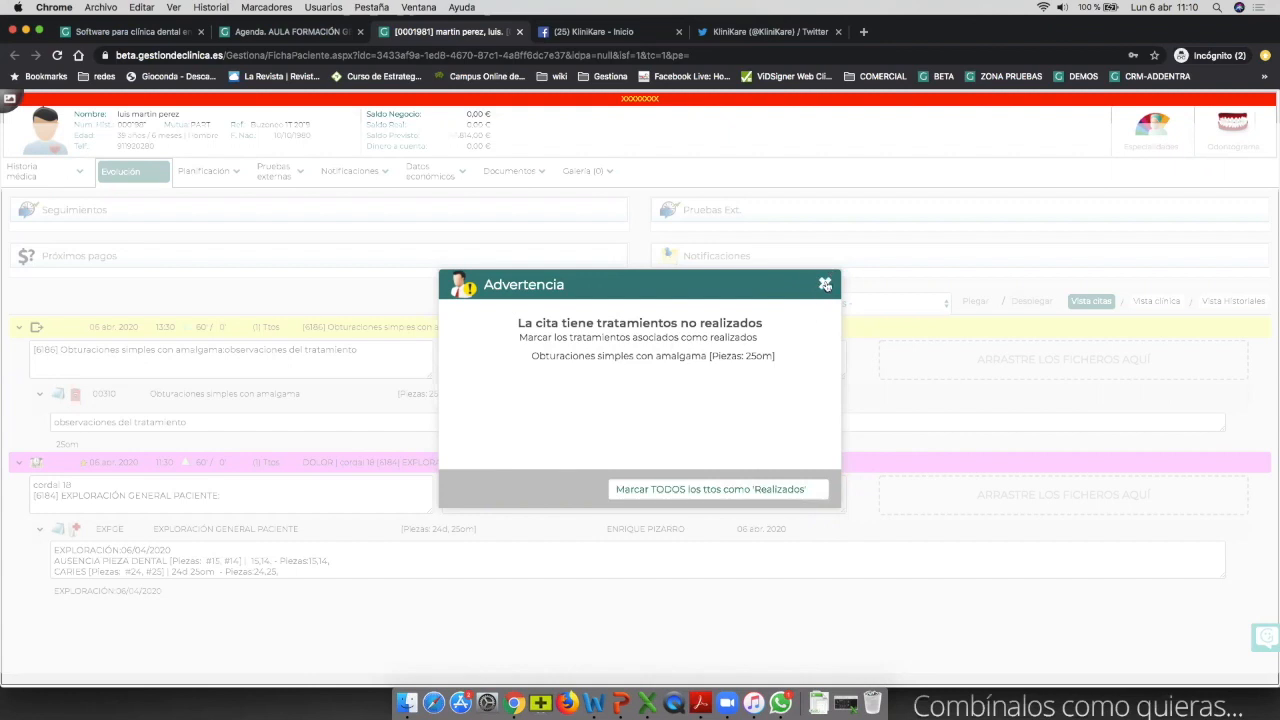
click(663, 488)
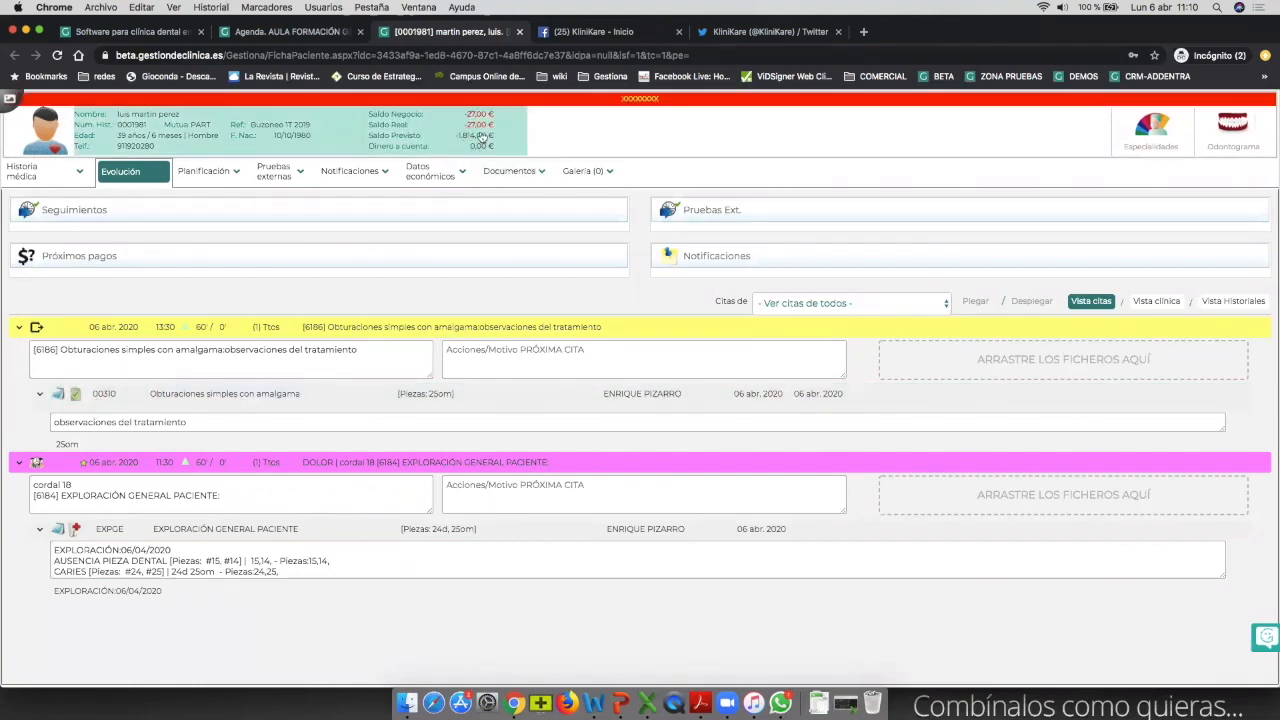
mouse_move(480, 135)
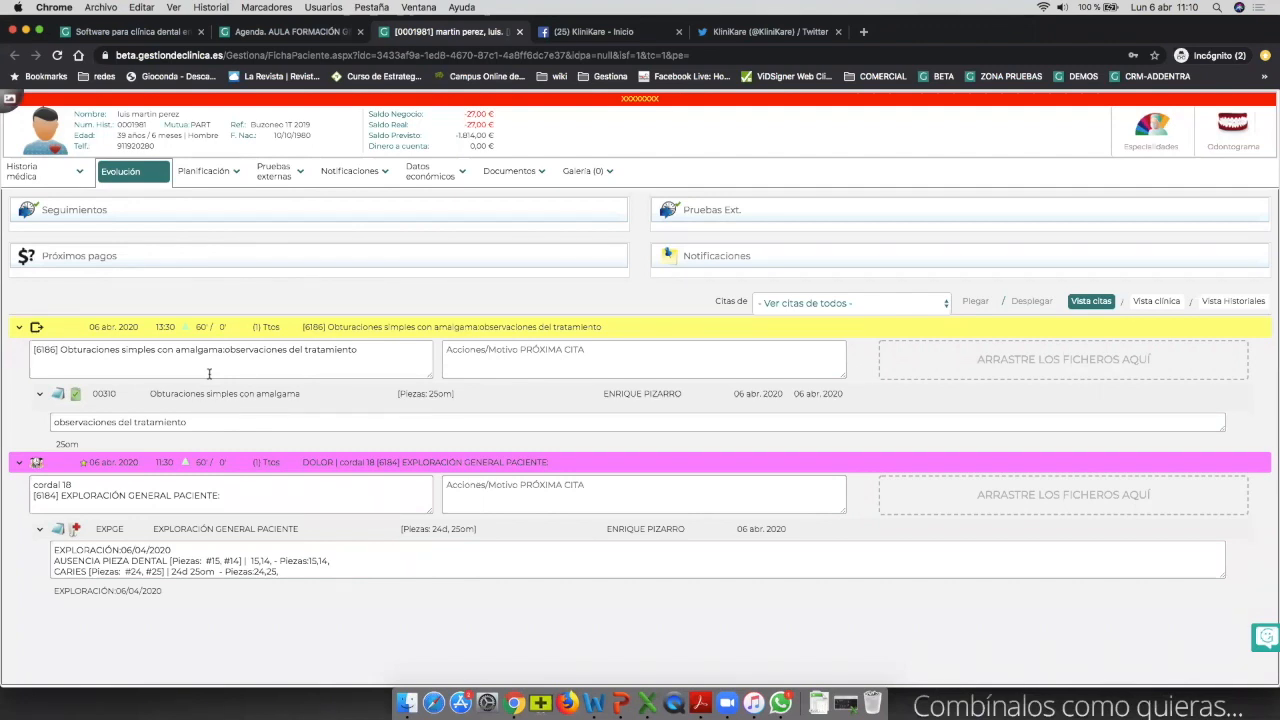
click(378, 330)
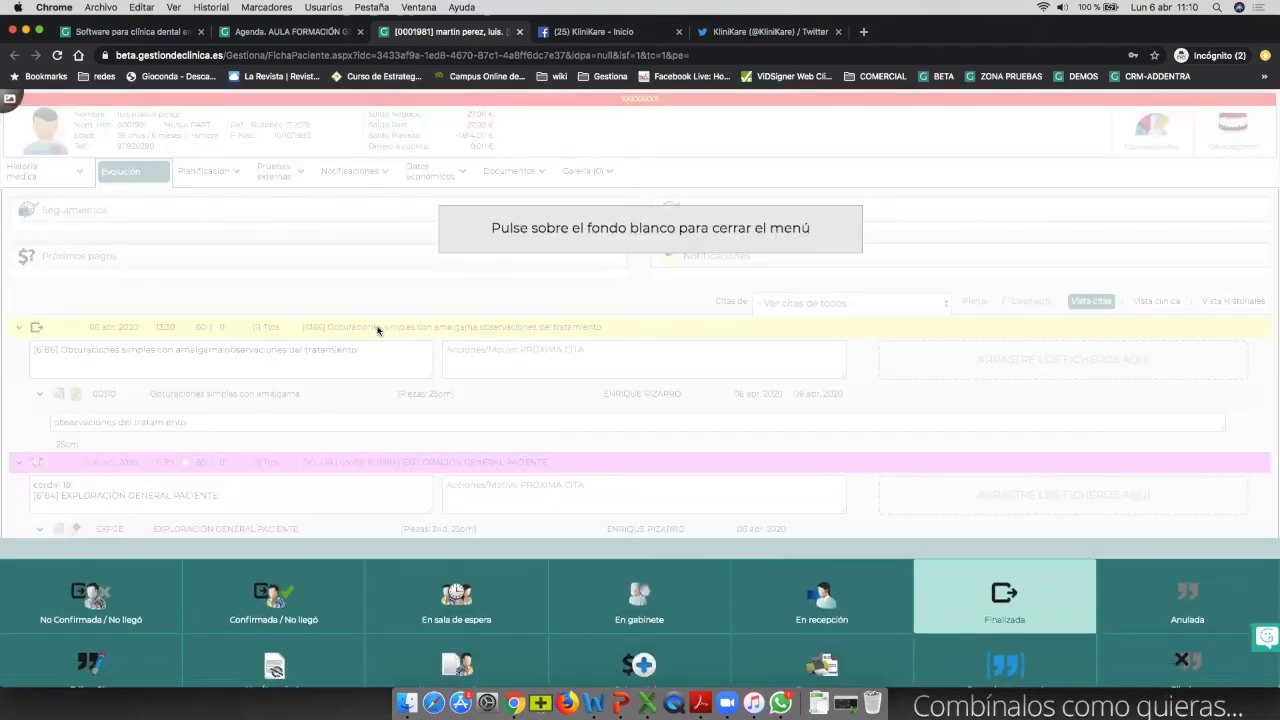
Record and save a 27,00 € Efectivo payment for the amalgam filling visit.
click(587, 643)
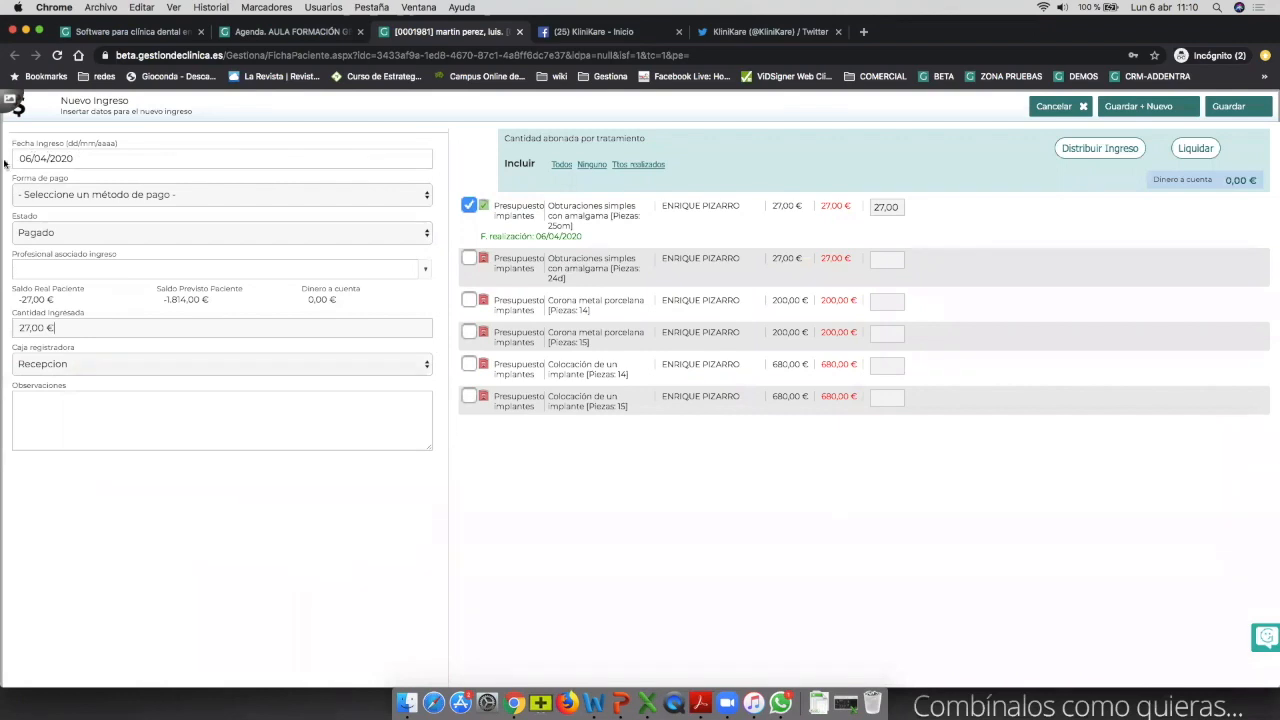
drag(54, 328, 7, 332)
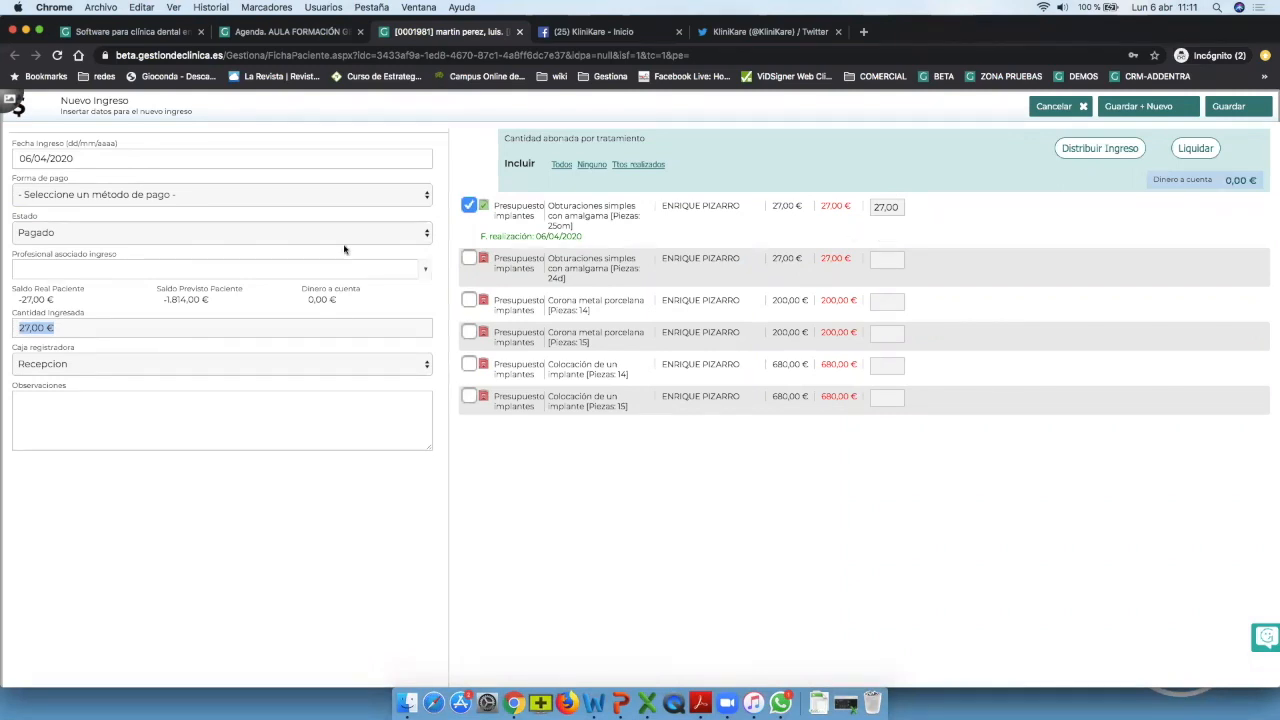
click(198, 195)
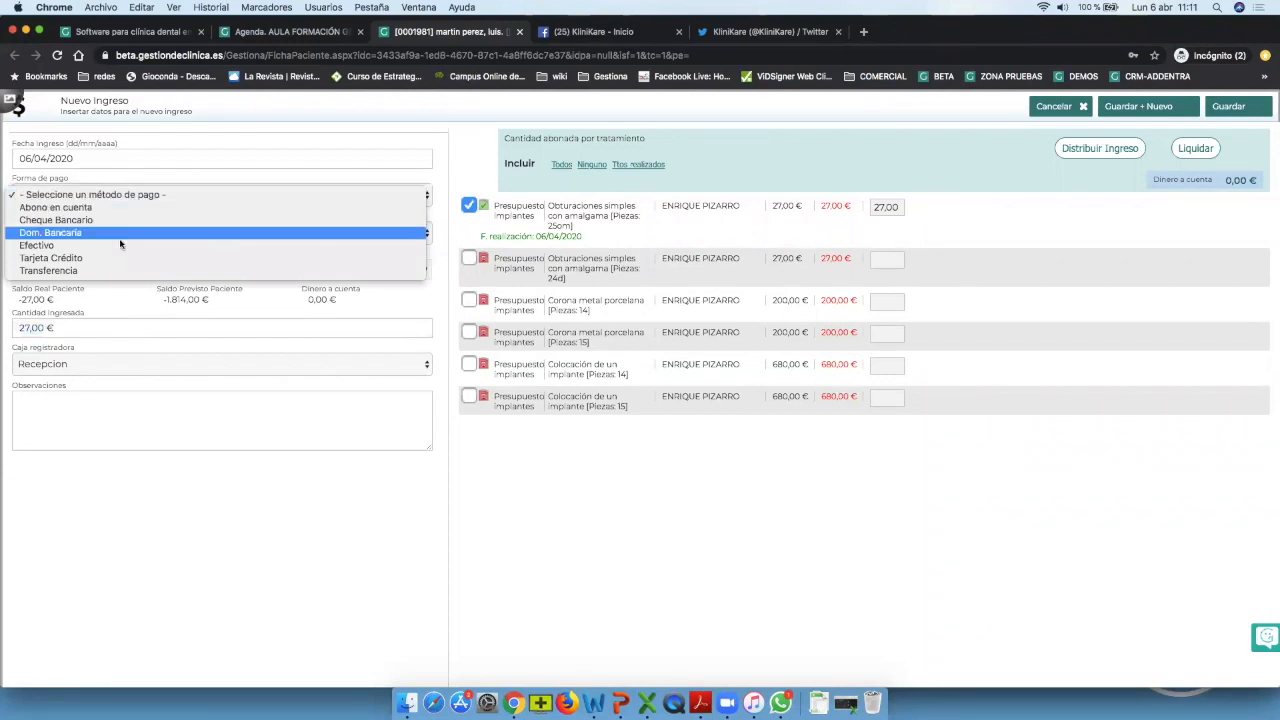
click(33, 246)
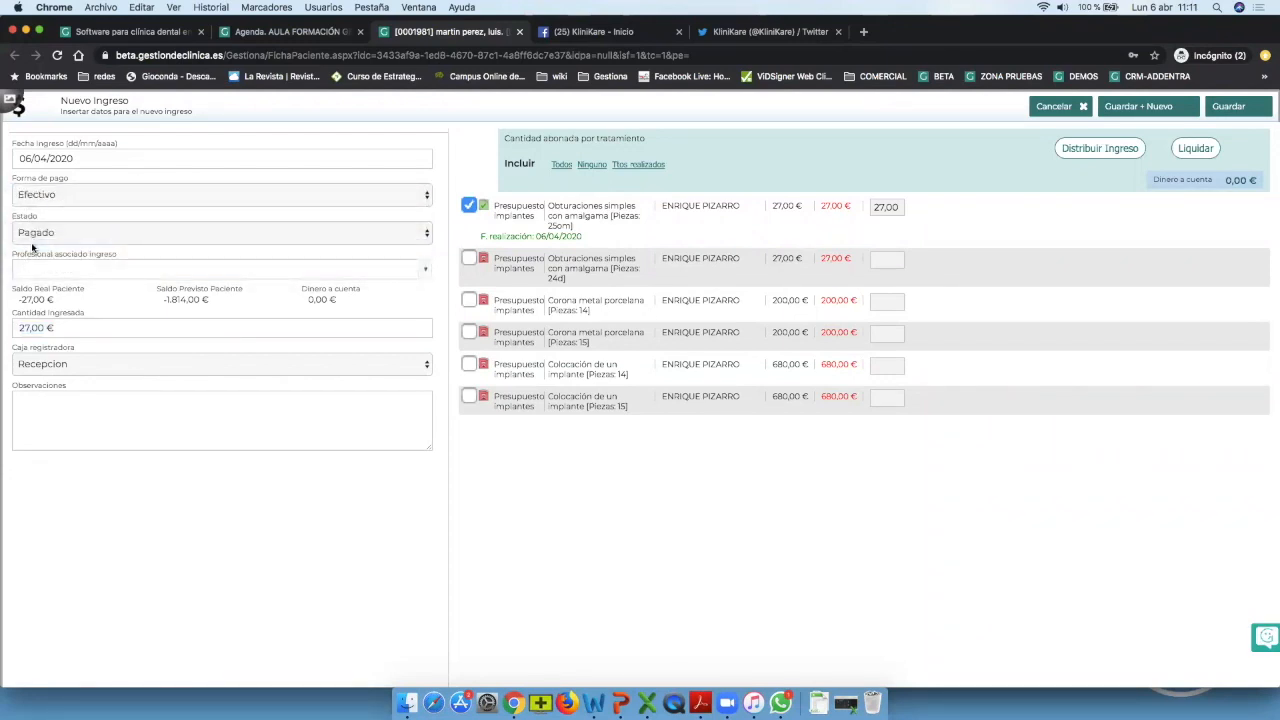
click(1228, 107)
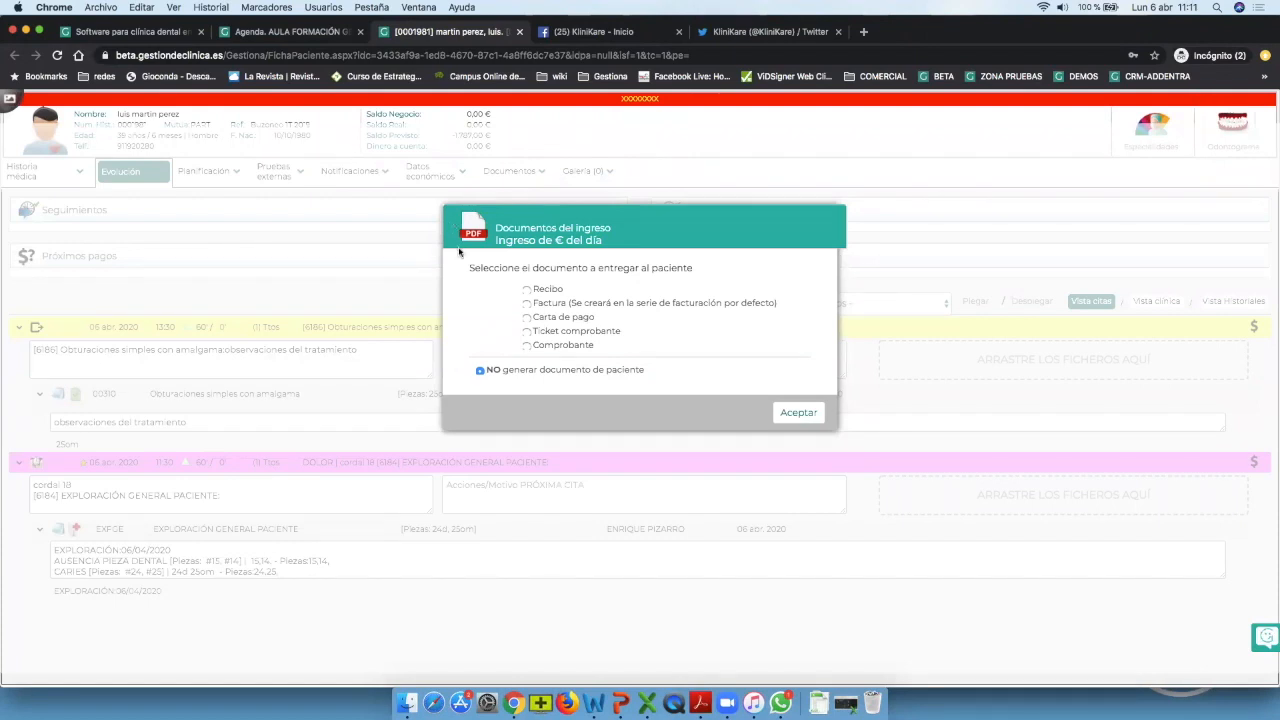
Issue receipt 24 (Recibo) for the 27,00 € filling payment, then close its preview.
click(526, 290)
click(798, 412)
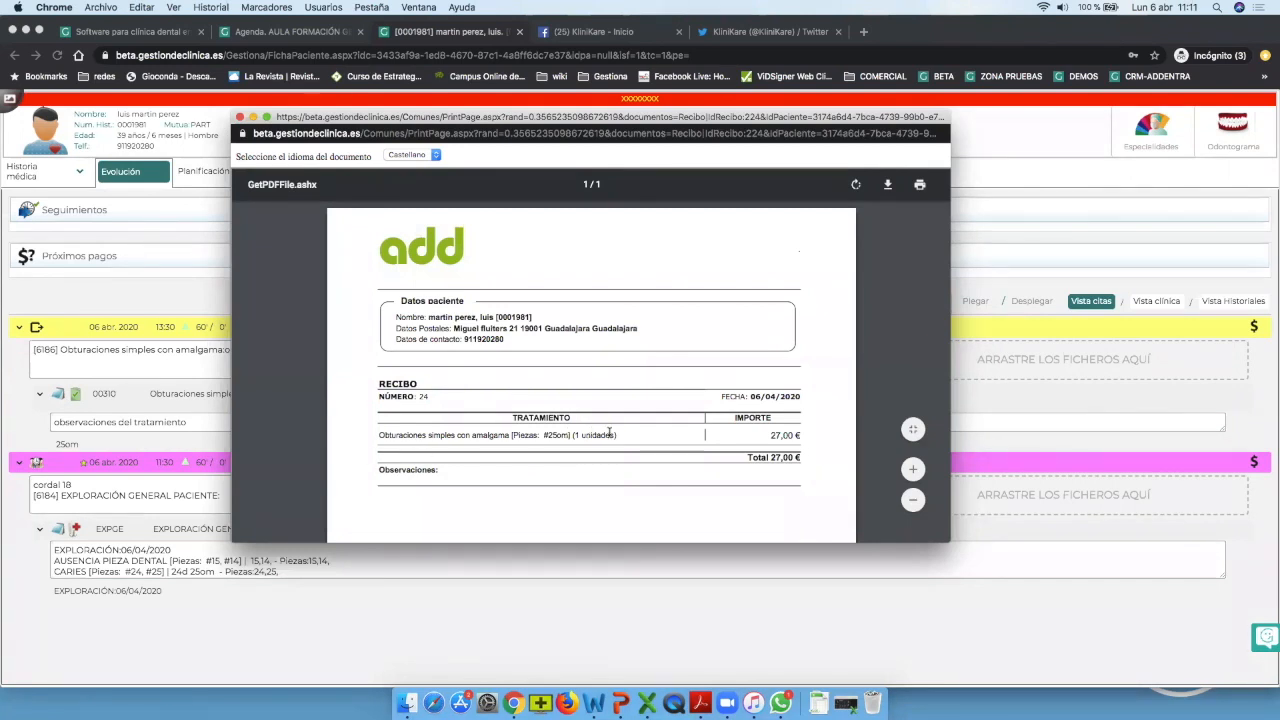
click(240, 117)
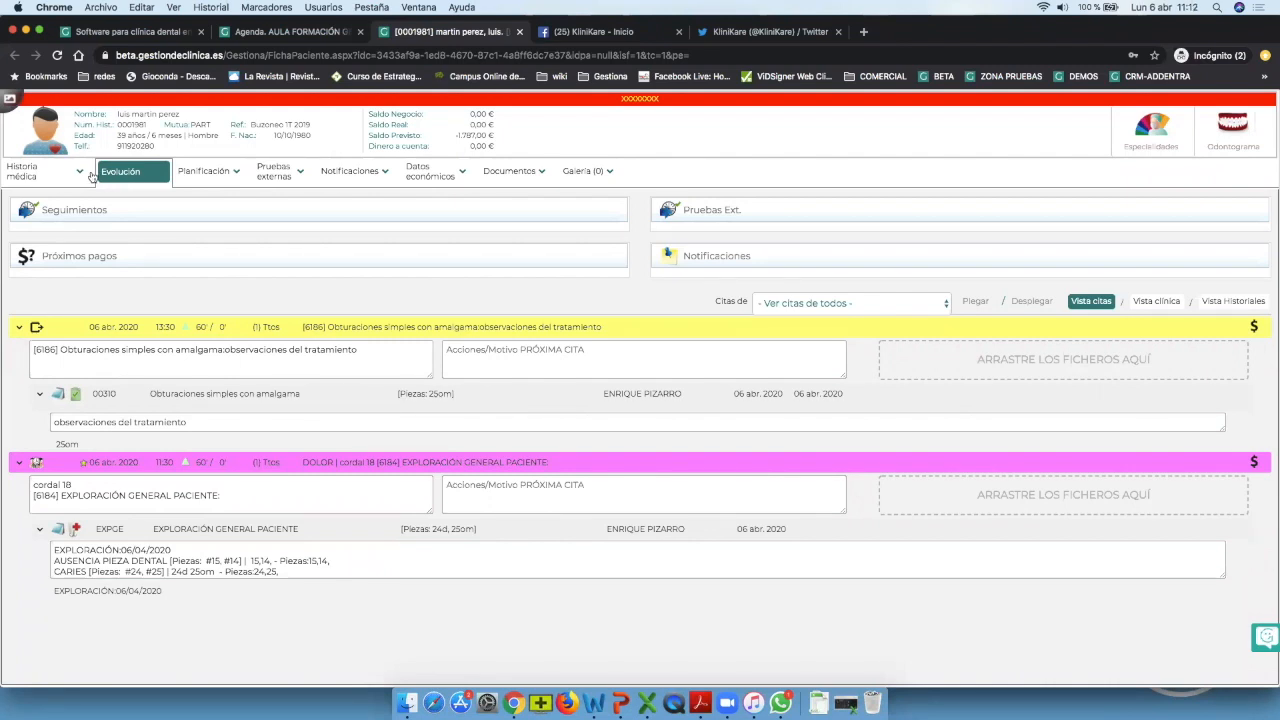
Review the Presupuesto implantes treatments in Planificación, then show Datos económicos.
click(196, 173)
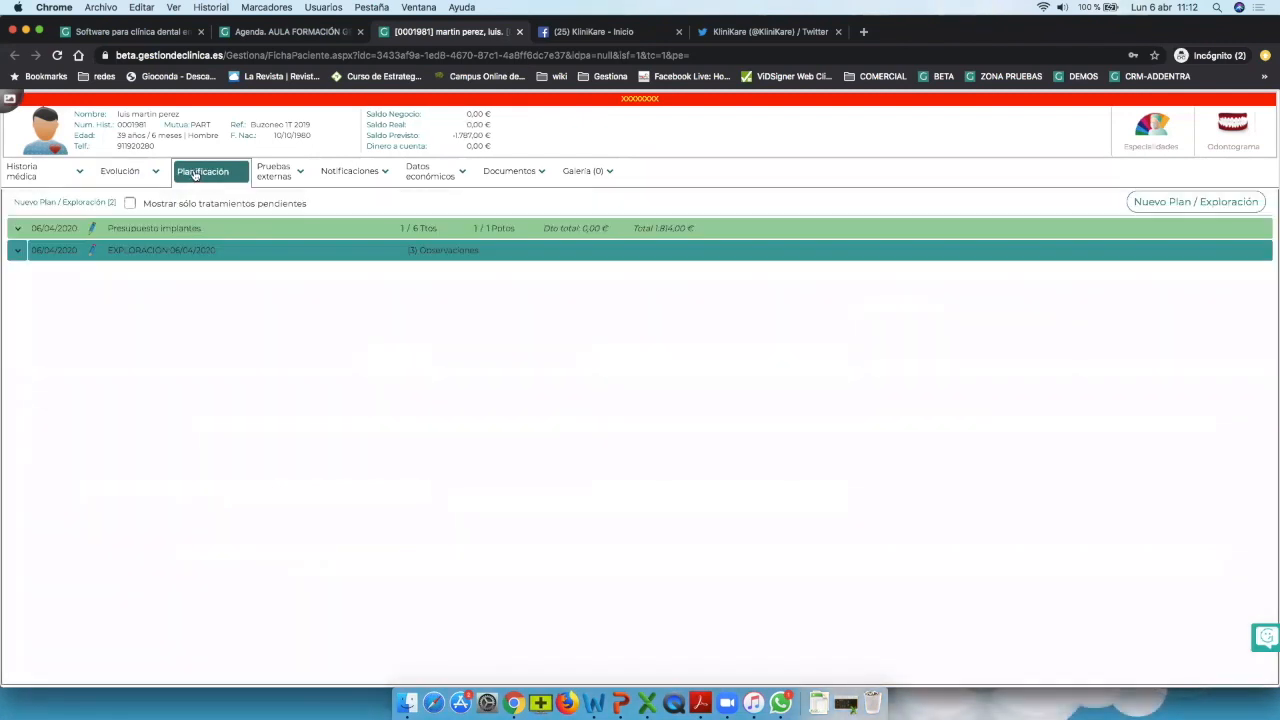
click(18, 227)
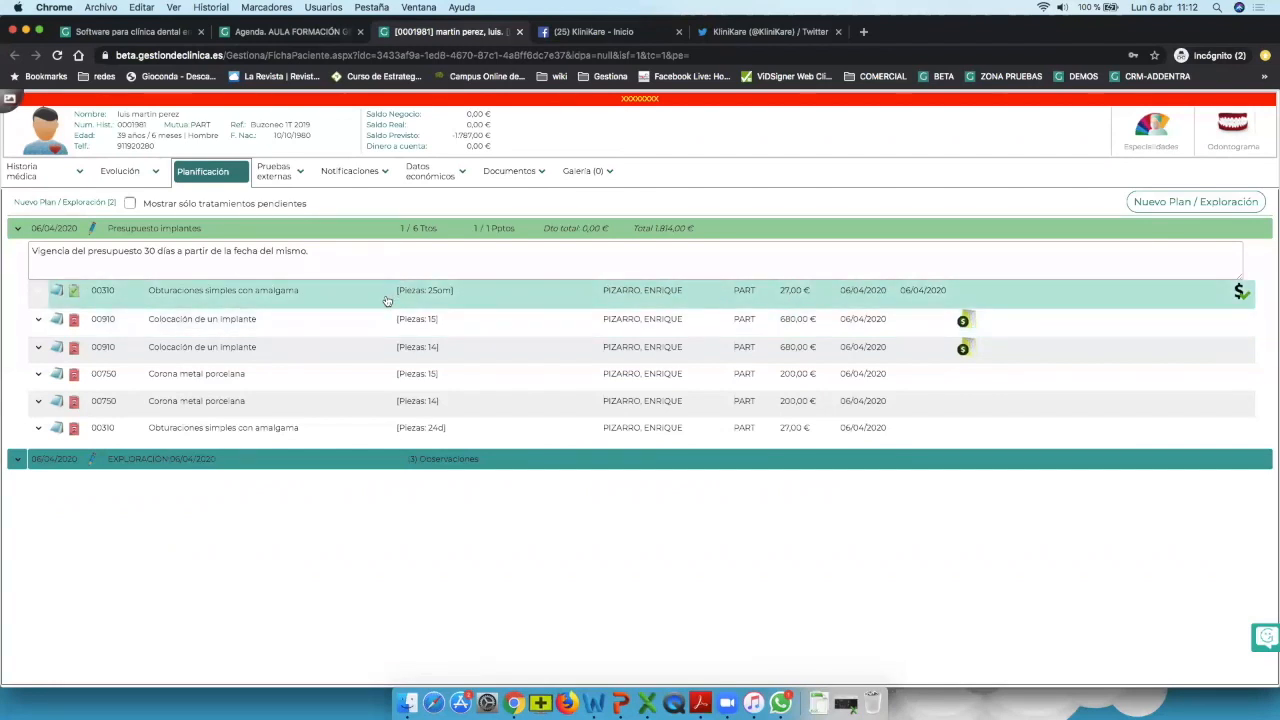
click(422, 176)
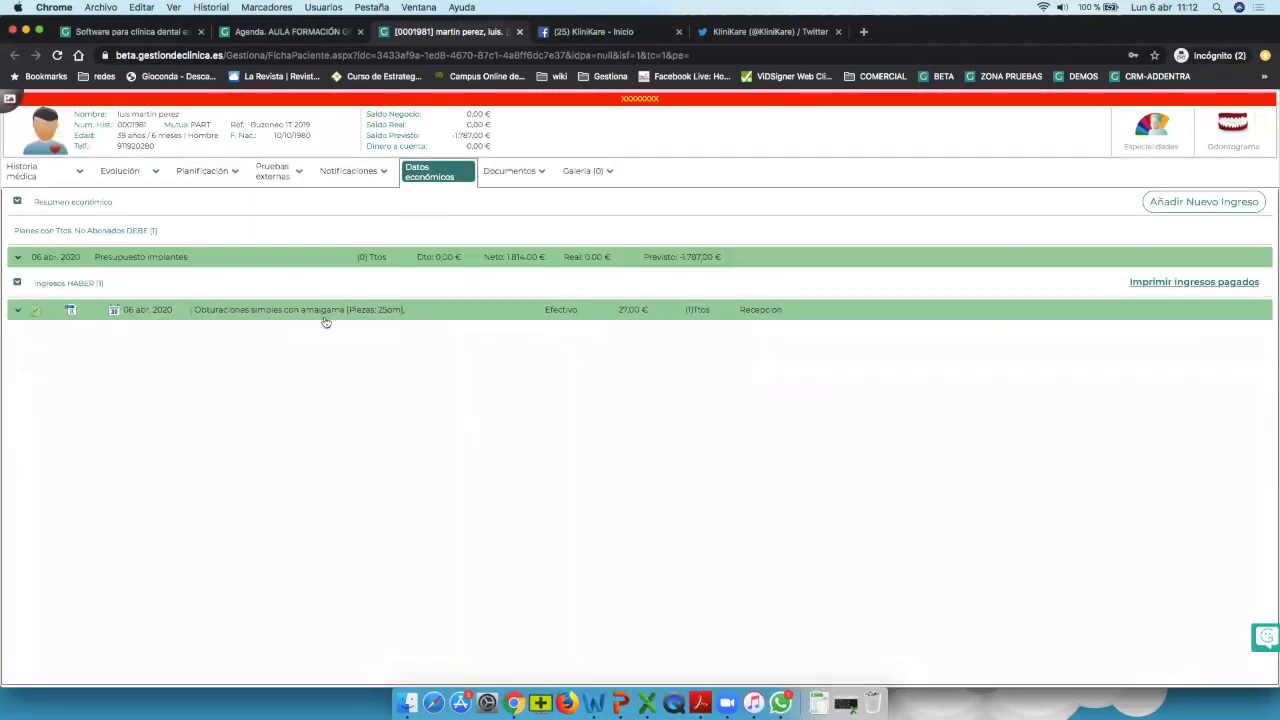
Expand the 27,00 € Ingresos HABER entry to show the tooth 25 amalgam filling.
click(17, 310)
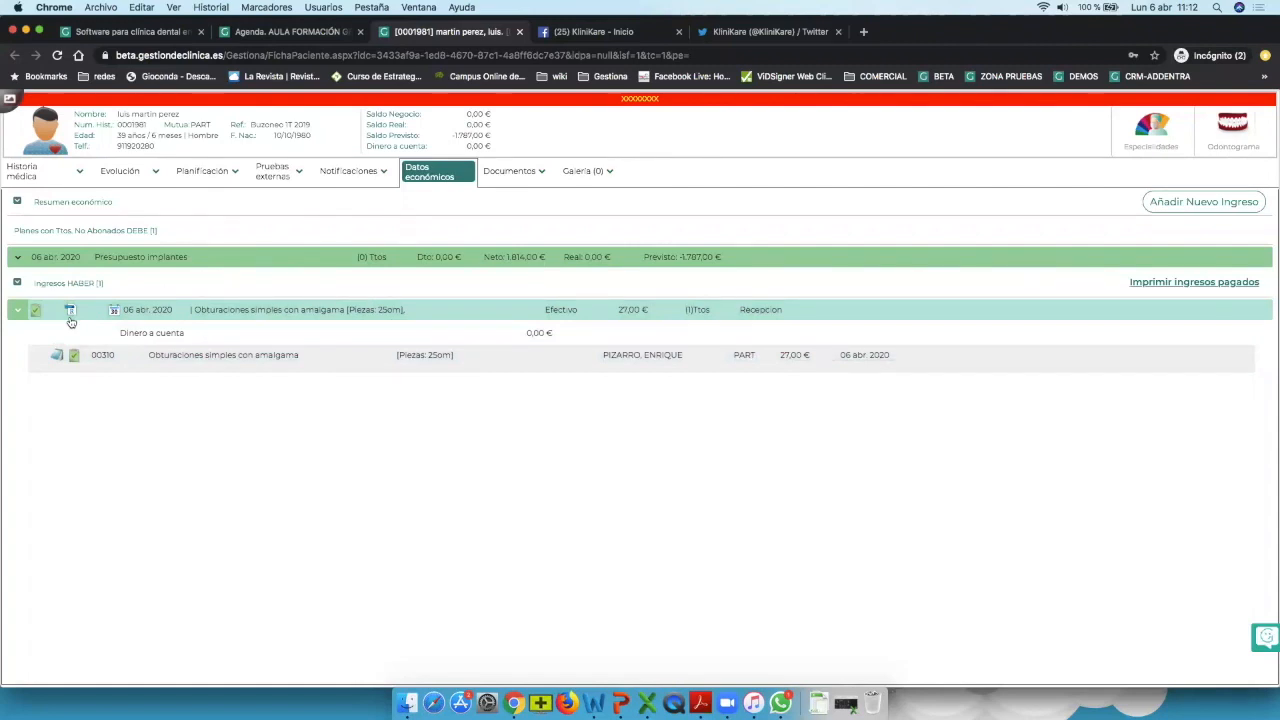
View receipt 24 for 27,00 € from Documentos and close the print popup.
click(497, 173)
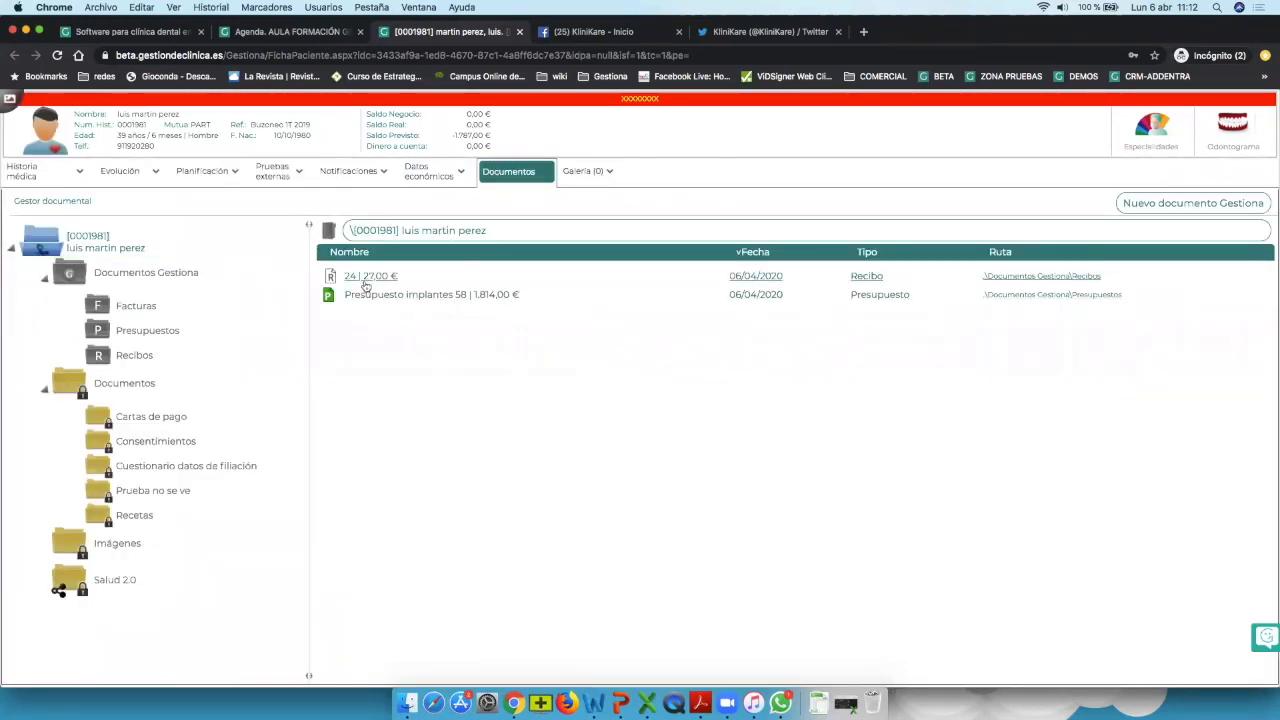
click(372, 275)
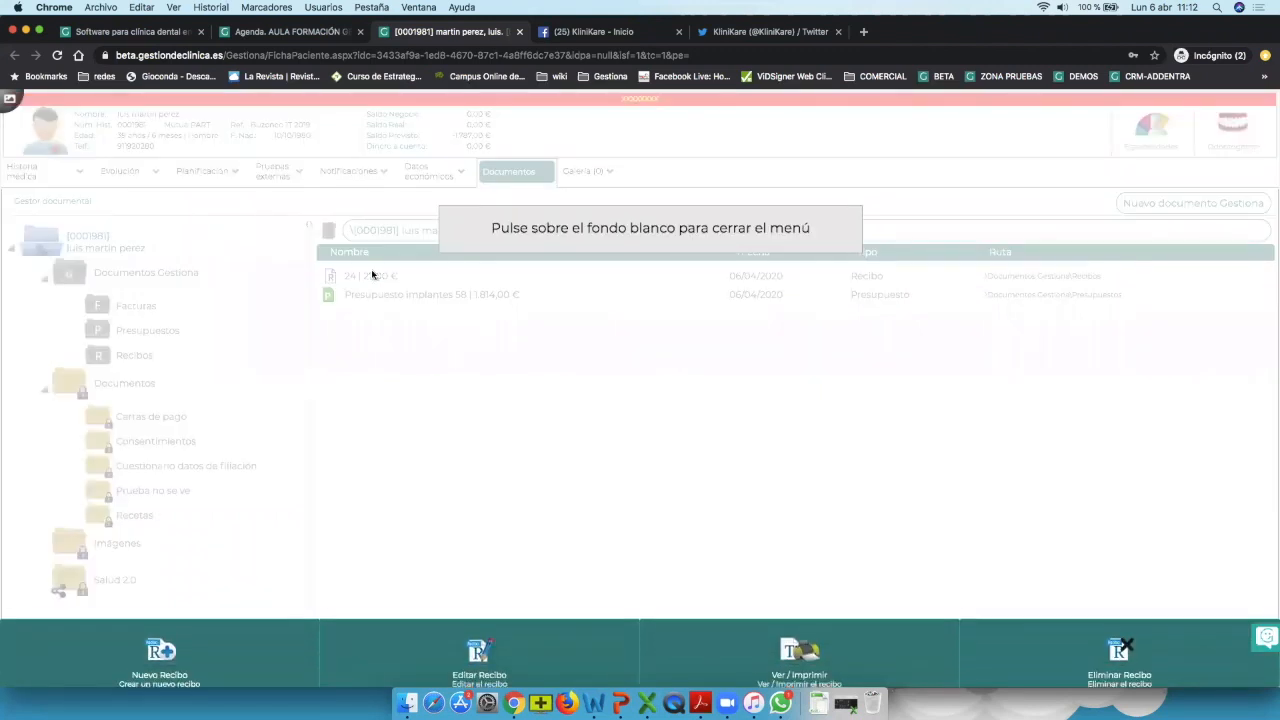
click(800, 650)
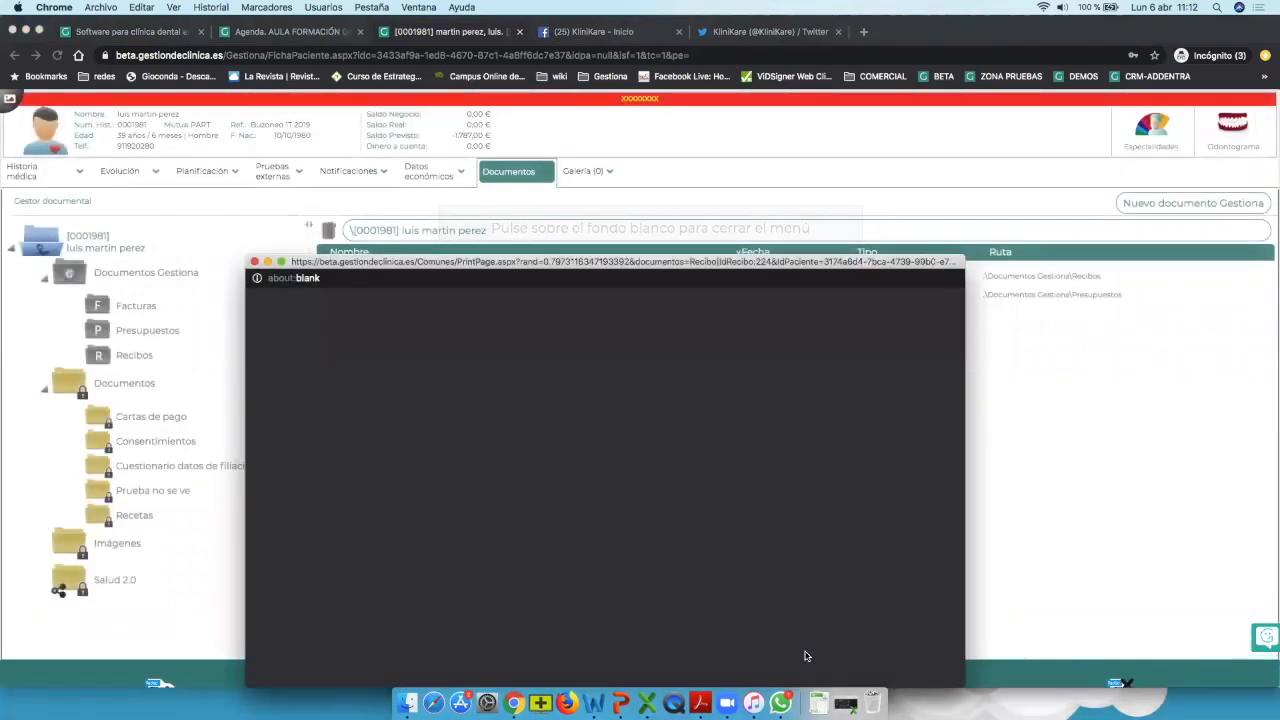
click(255, 262)
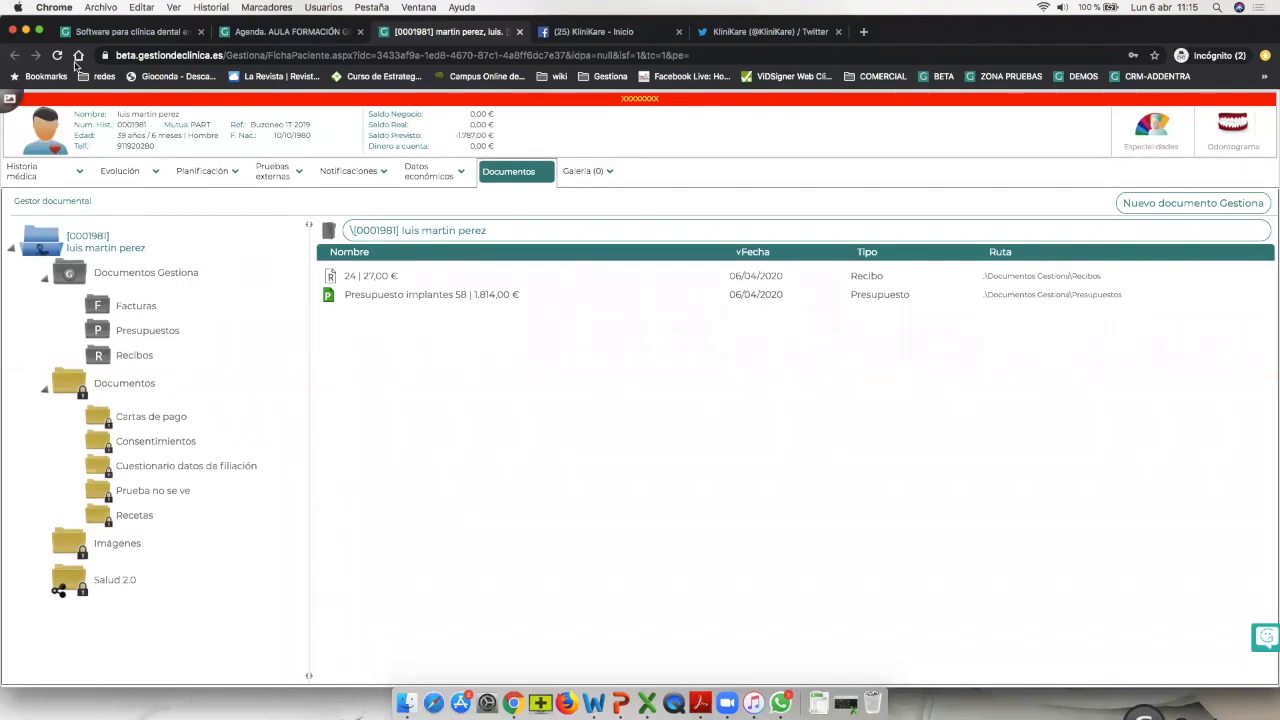
Mark the amalgam filling treatment as COMENZADO in Evolución.
click(120, 172)
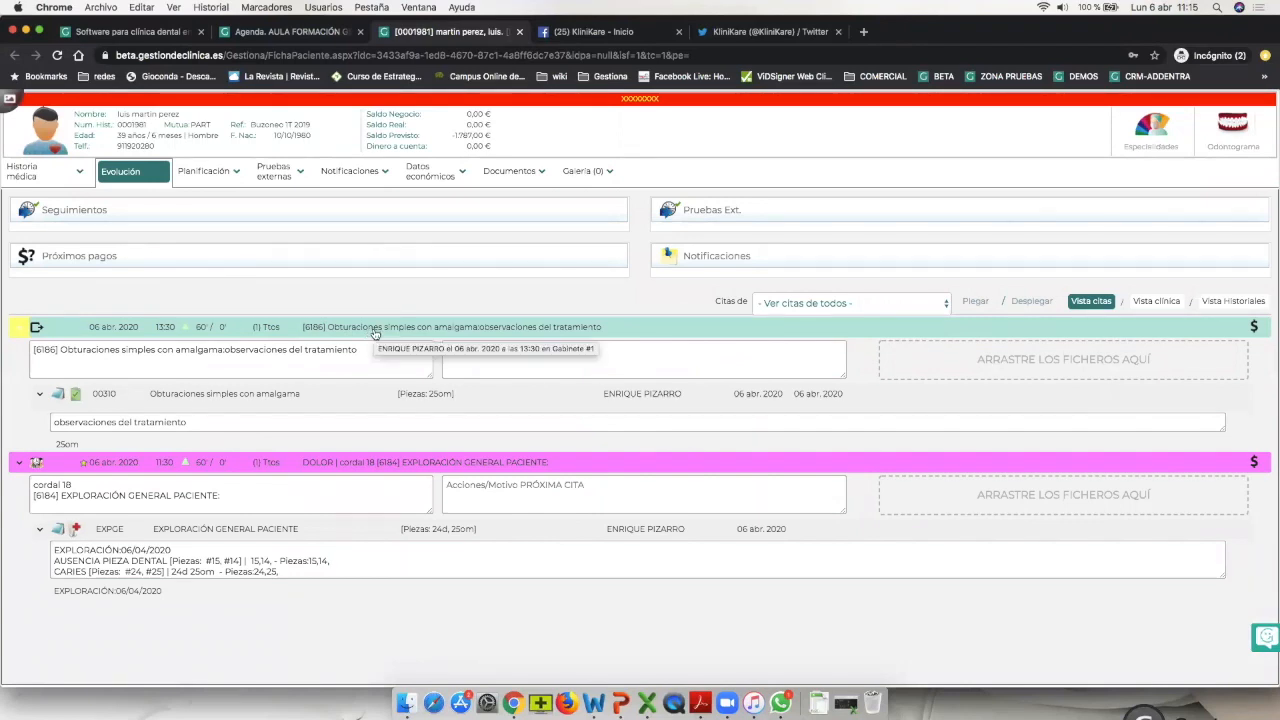
click(294, 396)
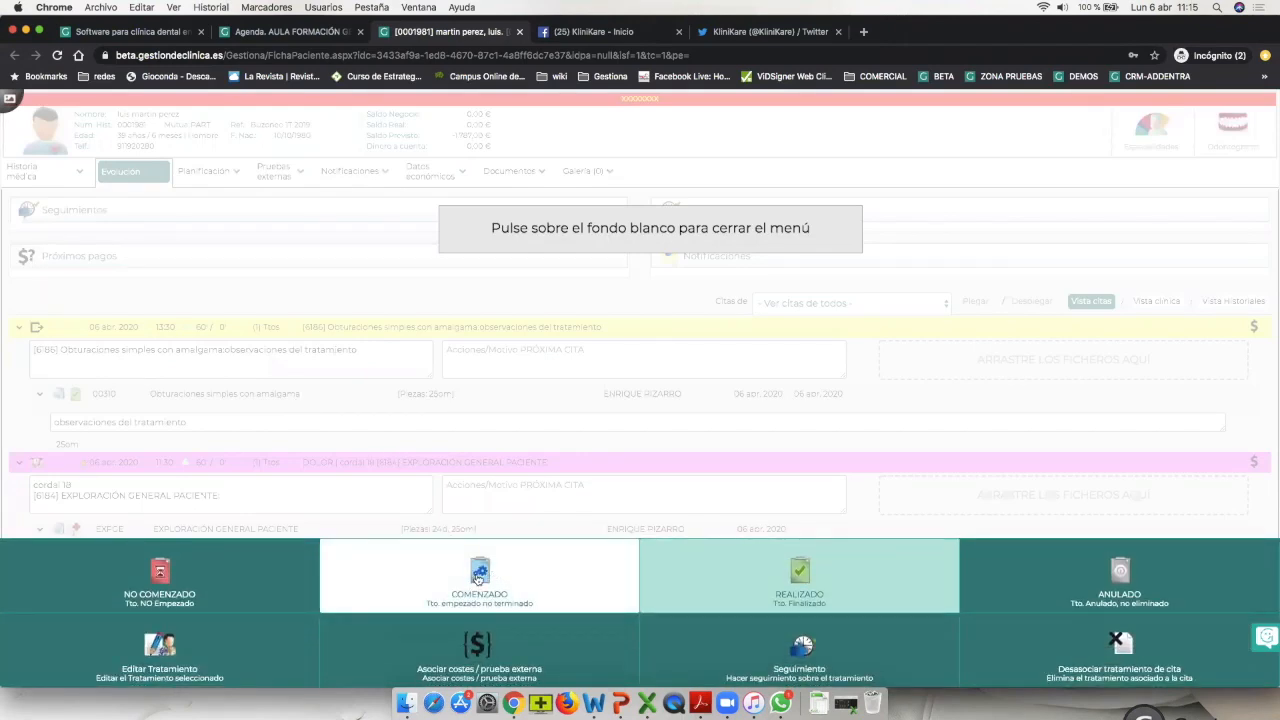
click(476, 578)
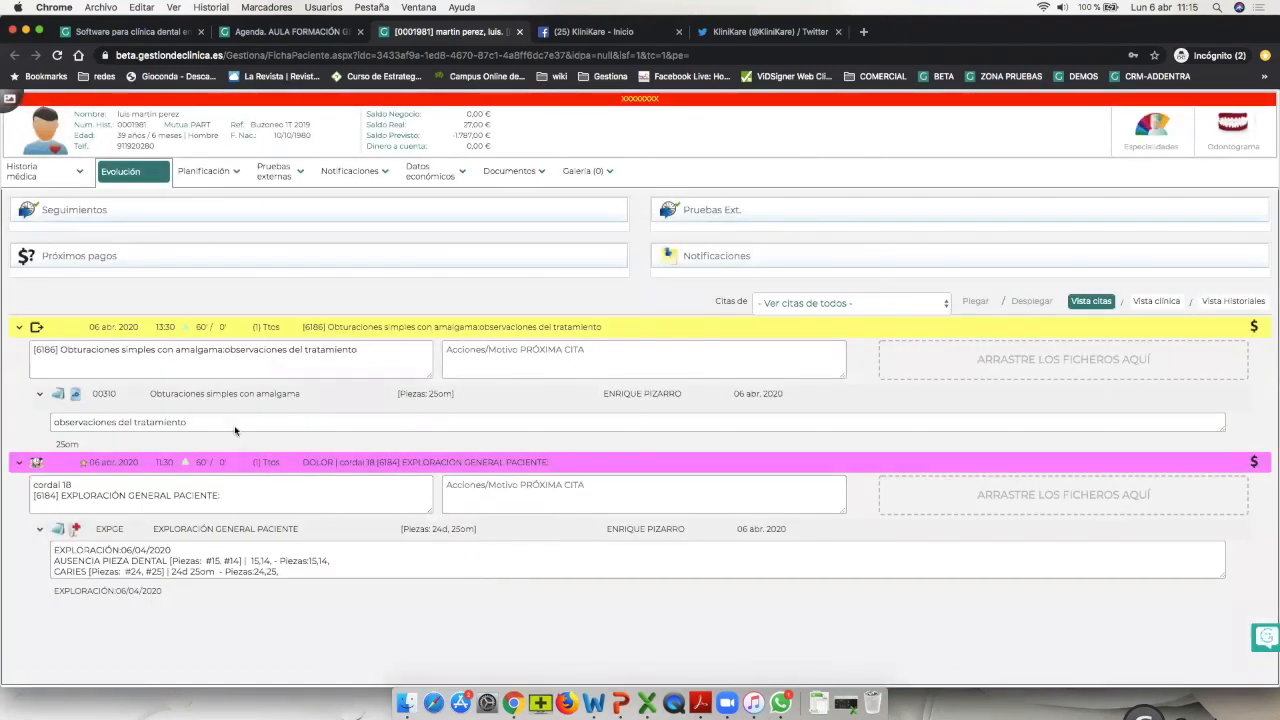
Write the next-visit note 'cobrar la mitad de la ferula y dar cita para siguiente paso'.
click(493, 358)
text(cobrar)
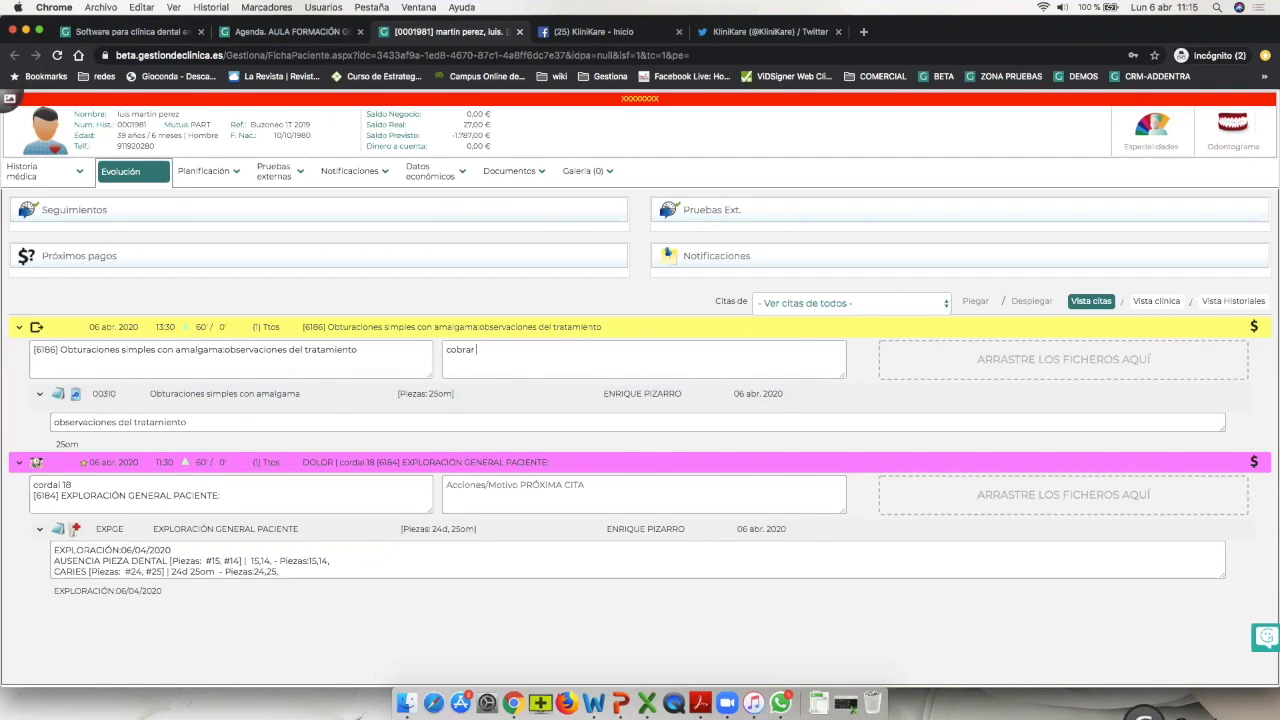
text(la mitad de la ferula y dar cita para siguiente paso)
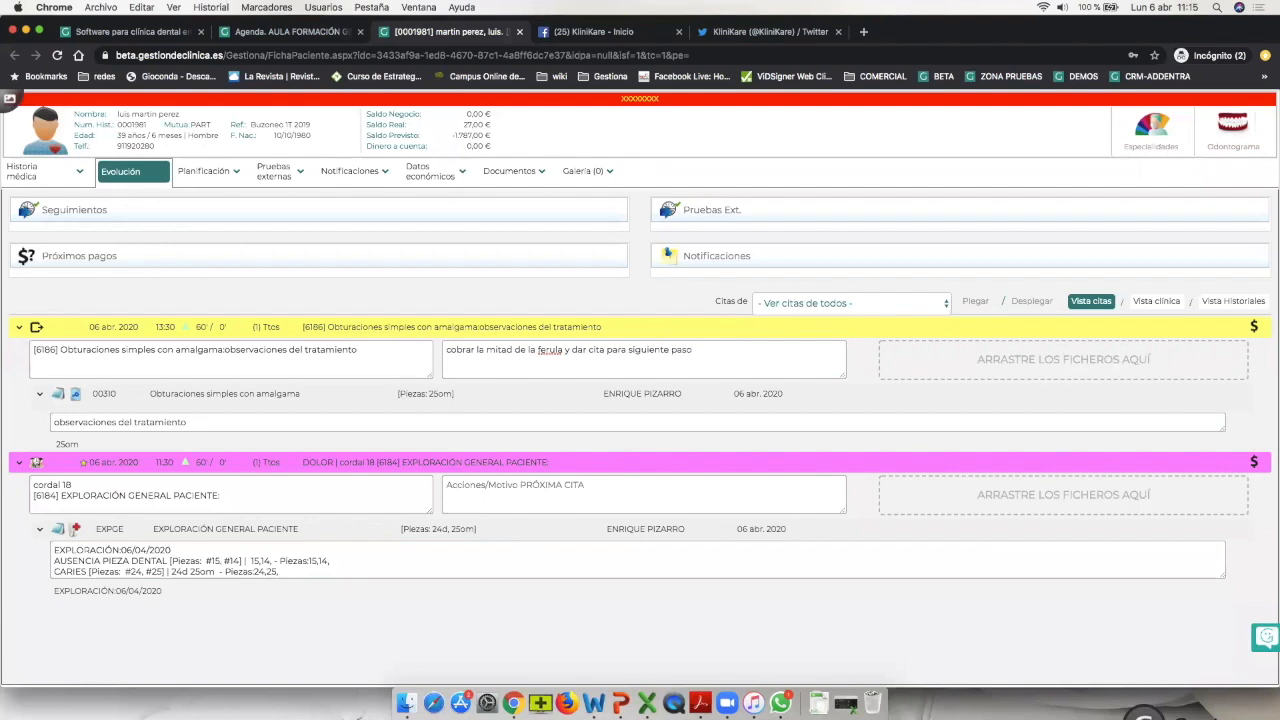
key(alt+shift+Left)
triple_click(616, 350)
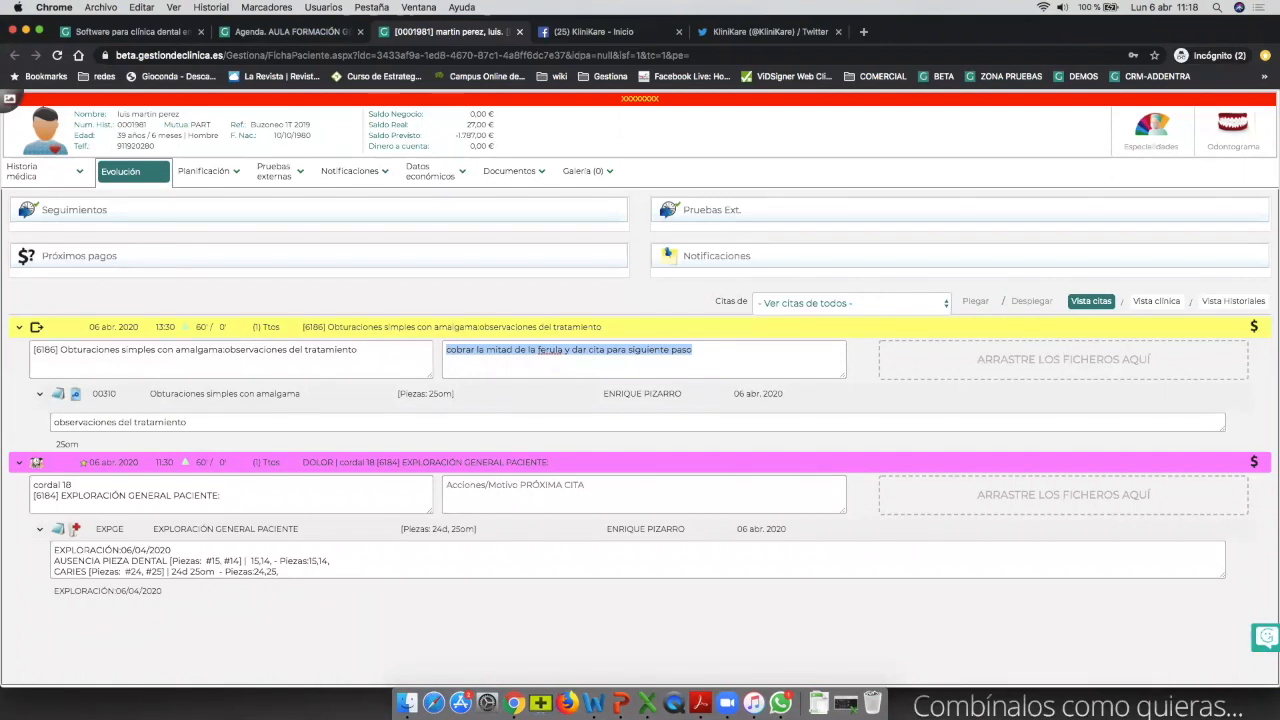
Check the KliniKare Twitter profile, then scroll through the KliniKare Facebook page's posts.
click(770, 32)
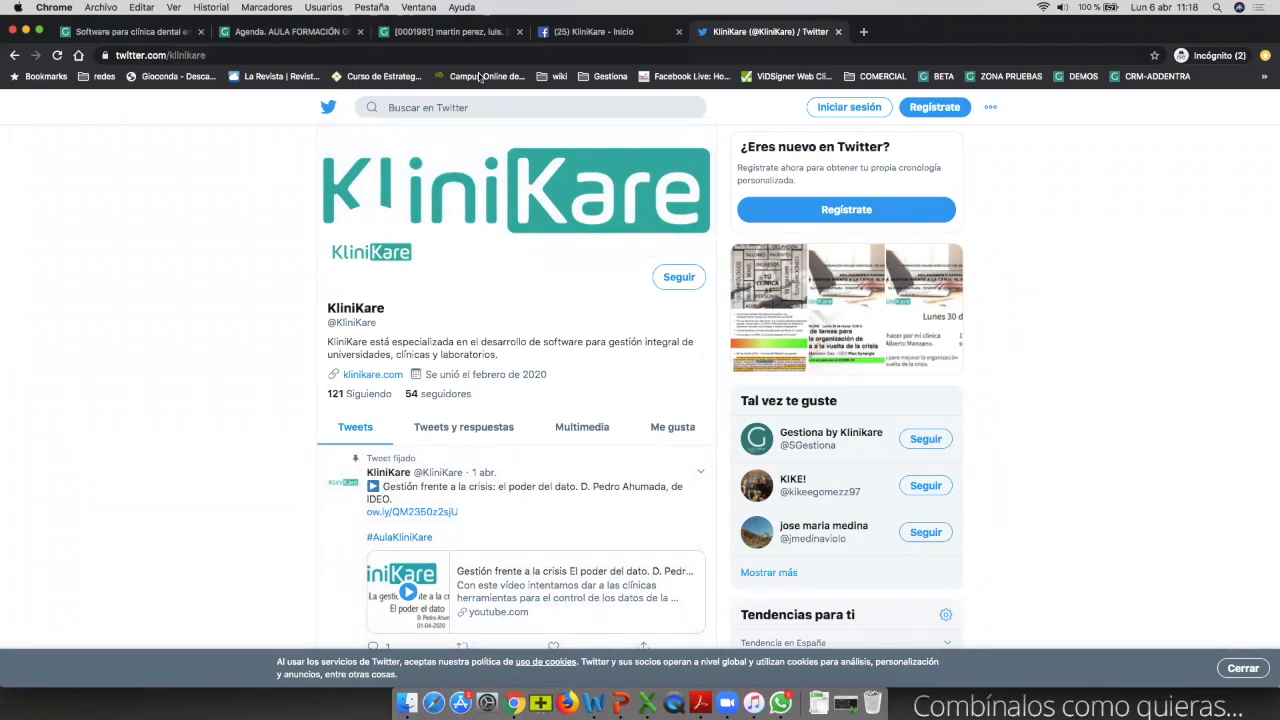
click(668, 38)
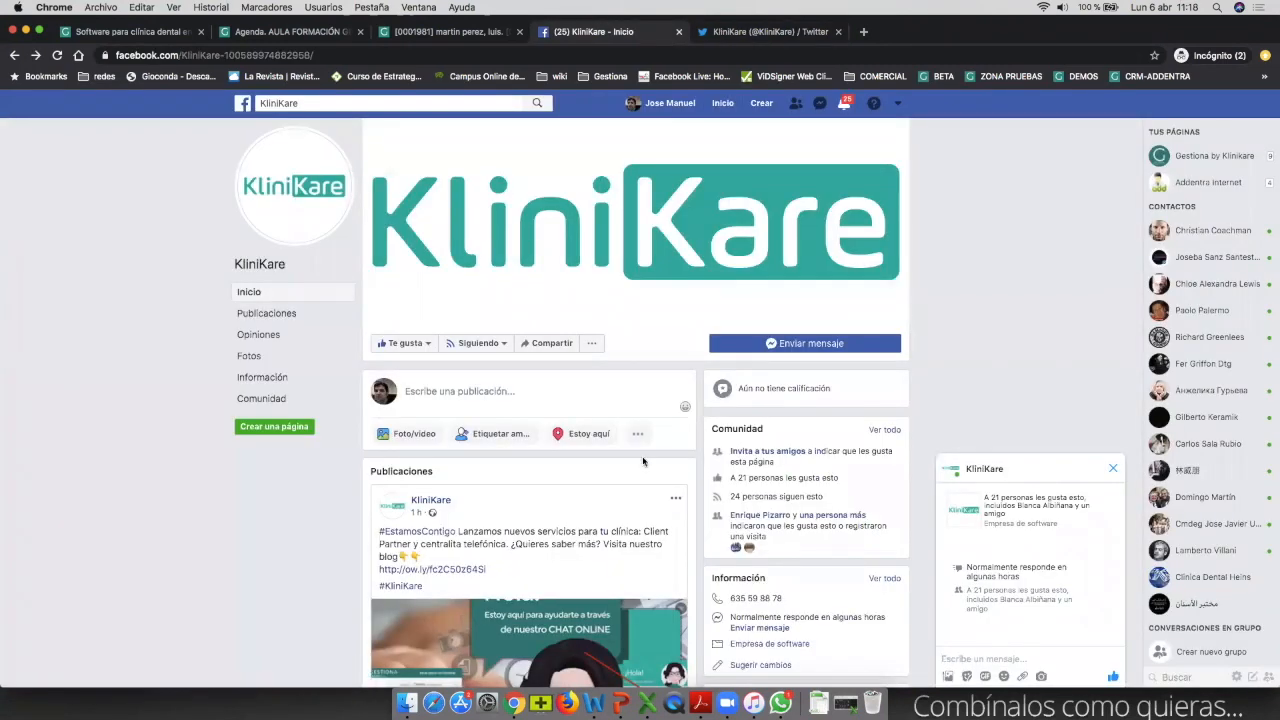
scroll(643, 461, down, 5)
scroll(643, 461, down, 10)
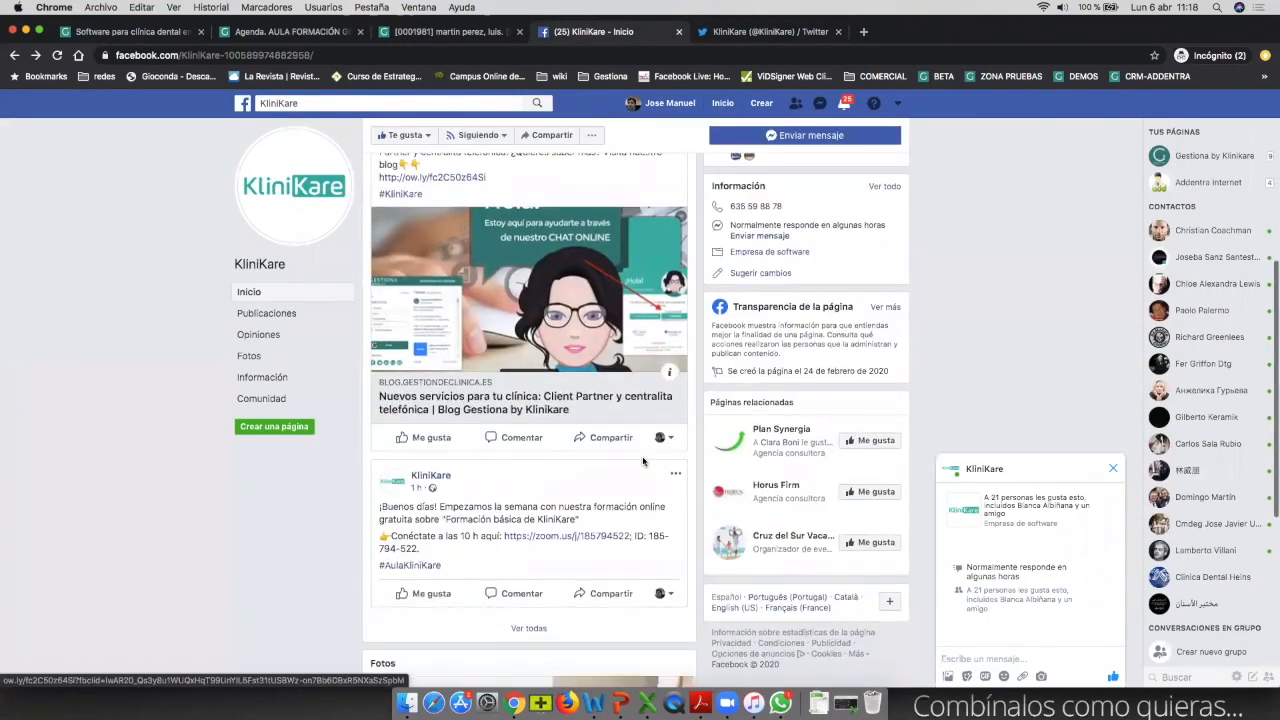
scroll(643, 461, up, 15)
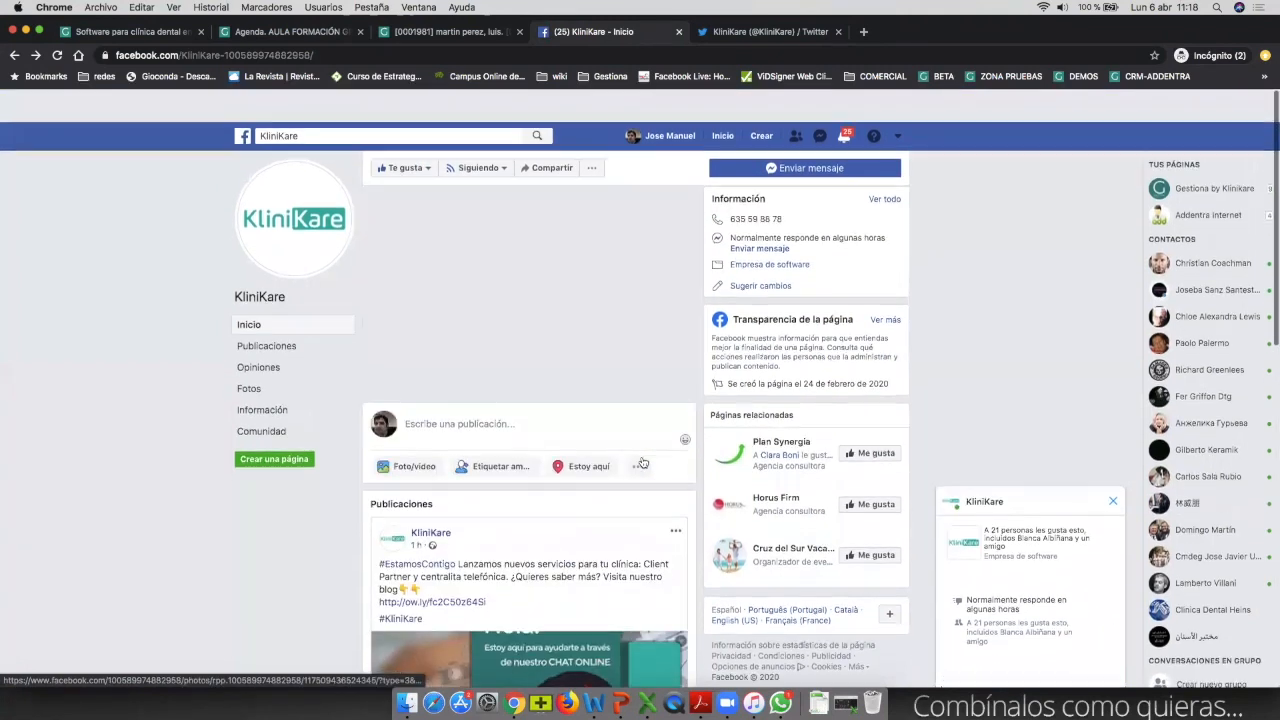